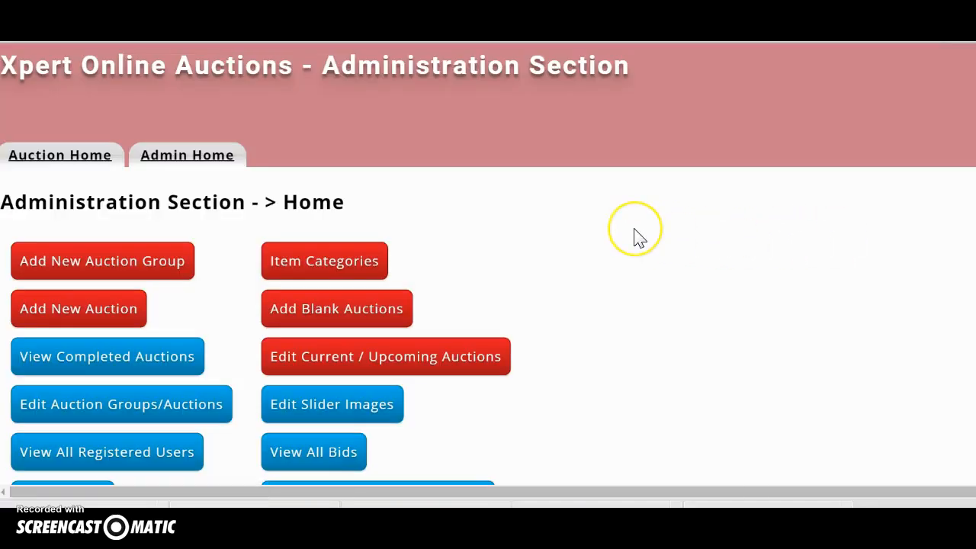
Open a blank form for a new auction group.
{"action": "scroll", "coordinate": [637, 238], "scroll_direction": "down", "scroll_amount": 2}
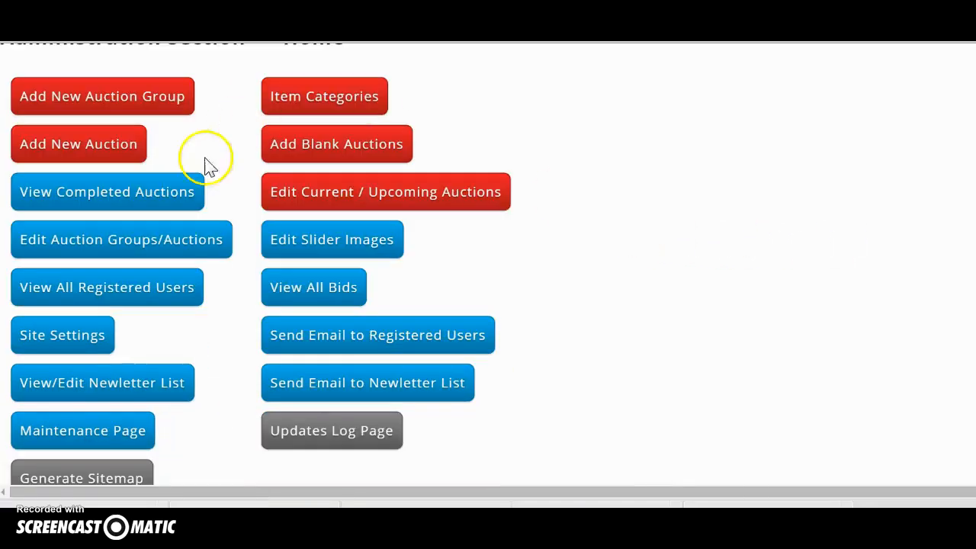
{"action": "scroll", "coordinate": [526, 267], "scroll_direction": "up", "scroll_amount": 2}
{"action": "scroll", "coordinate": [532, 271], "scroll_direction": "down", "scroll_amount": 2}
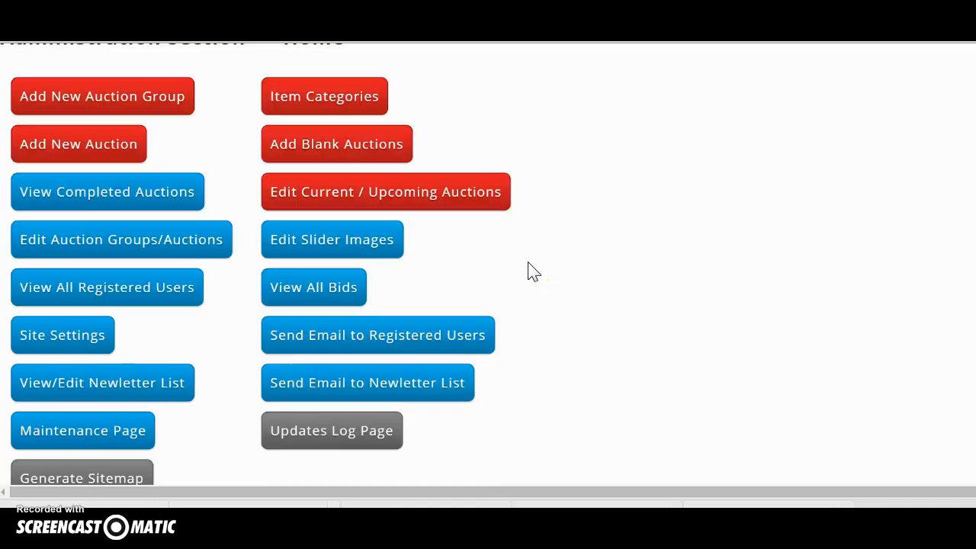
{"action": "scroll", "coordinate": [320, 248], "scroll_direction": "up", "scroll_amount": 1}
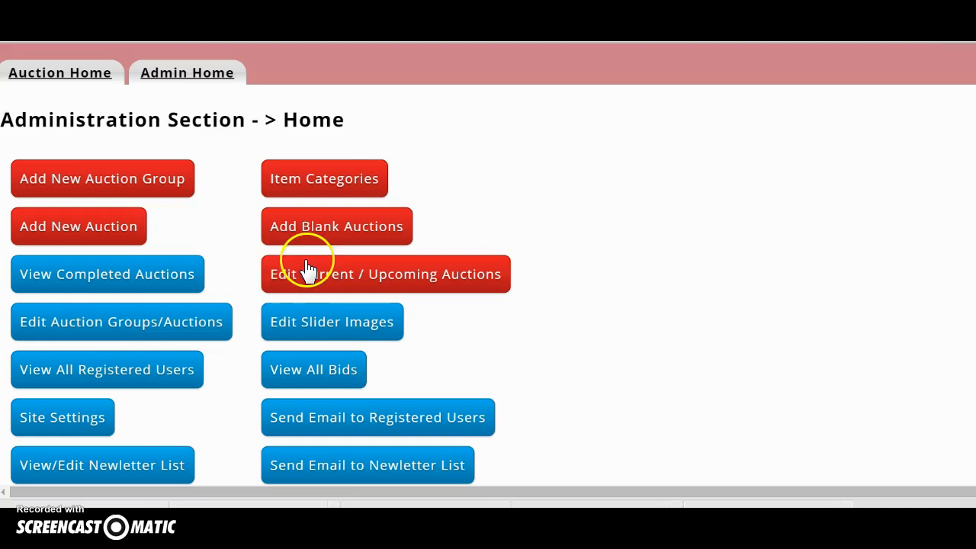
{"action": "left_click", "coordinate": [89, 189]}
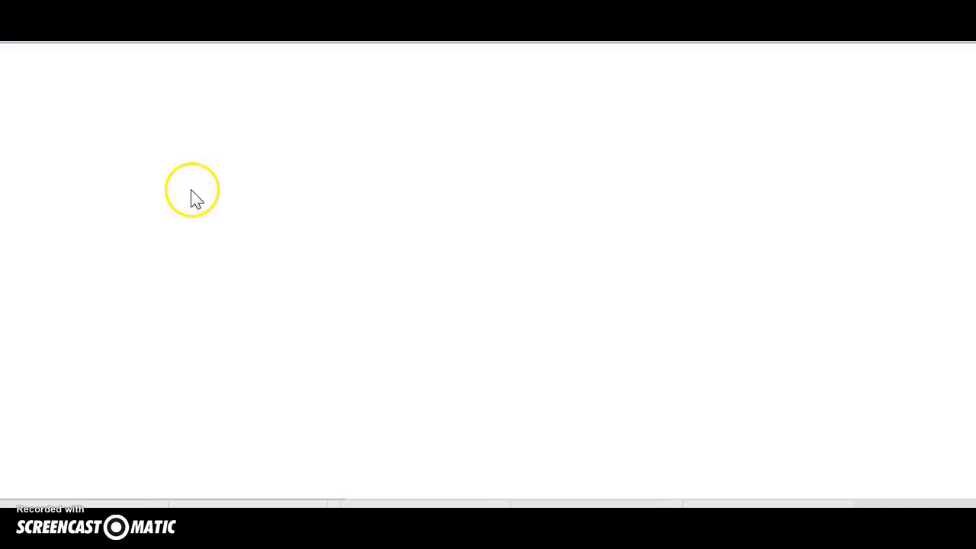
{"action": "scroll", "coordinate": [196, 267], "scroll_direction": "down", "scroll_amount": 1}
Enter the estate name and the friendly URL estate-sale-liquidation-Sale-Redding.
{"action": "left_click", "coordinate": [61, 322]}
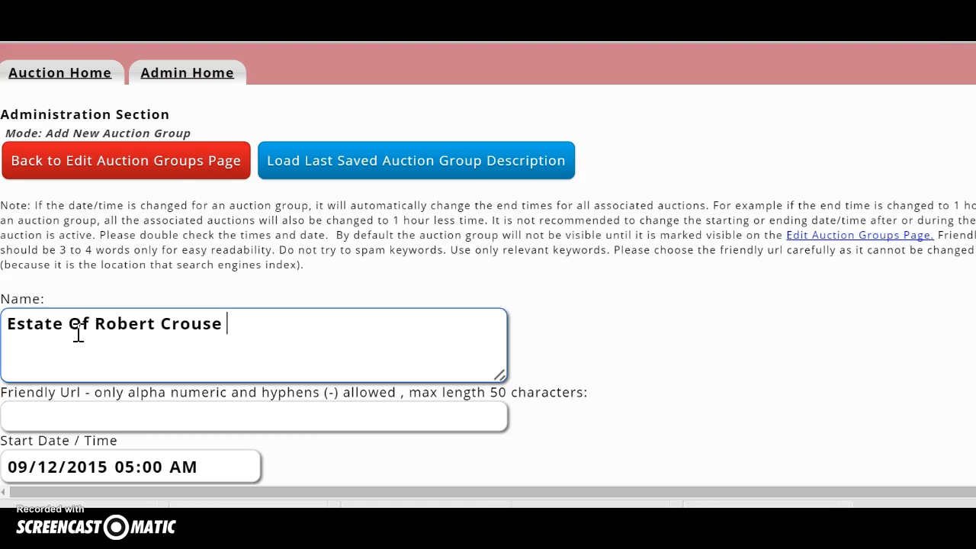
{"action": "scroll", "coordinate": [155, 339], "scroll_direction": "down", "scroll_amount": 2}
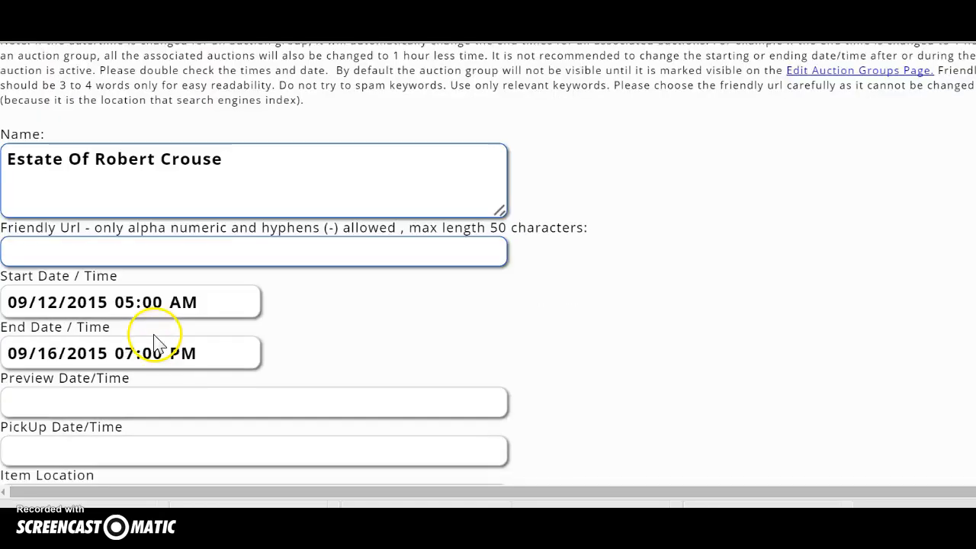
{"action": "left_click", "coordinate": [80, 250]}
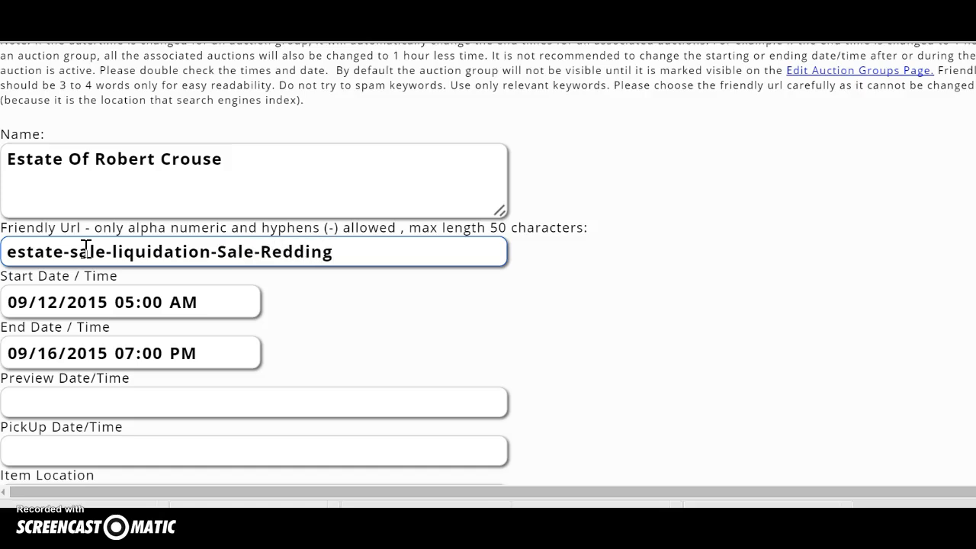
{"action": "left_click", "coordinate": [240, 302]}
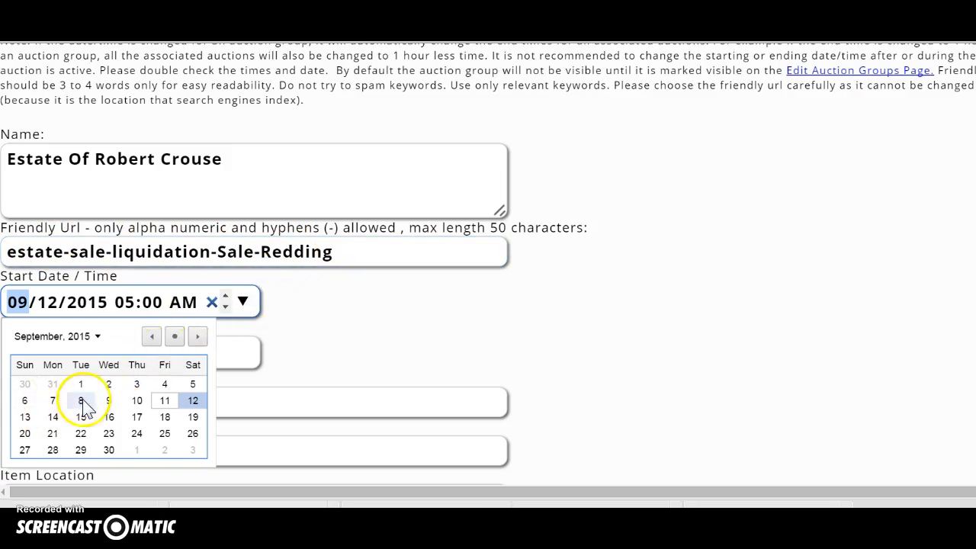
Schedule the group from 09/14/2015 06:00 AM to 09/17/2015, with Thursday as preview time.
{"action": "left_click", "coordinate": [53, 417]}
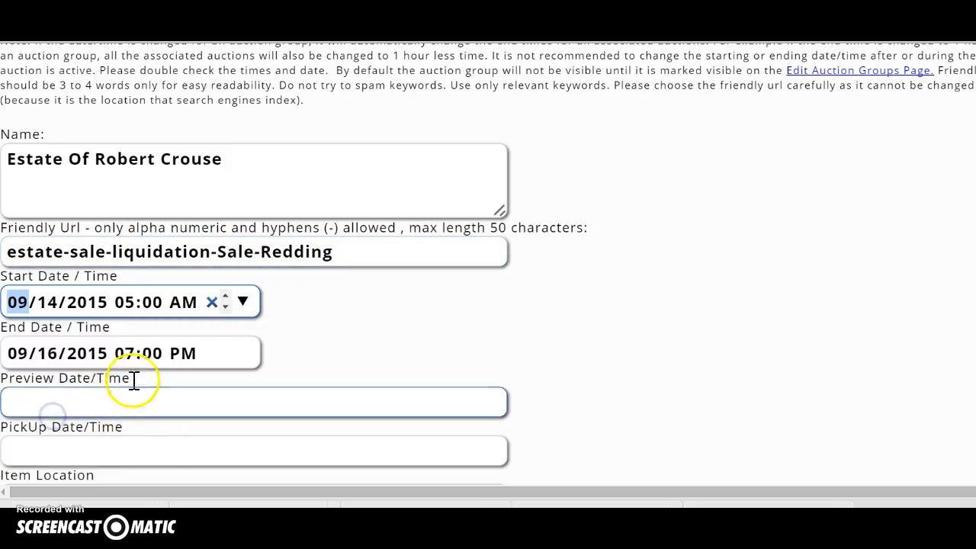
{"action": "left_click", "coordinate": [125, 305]}
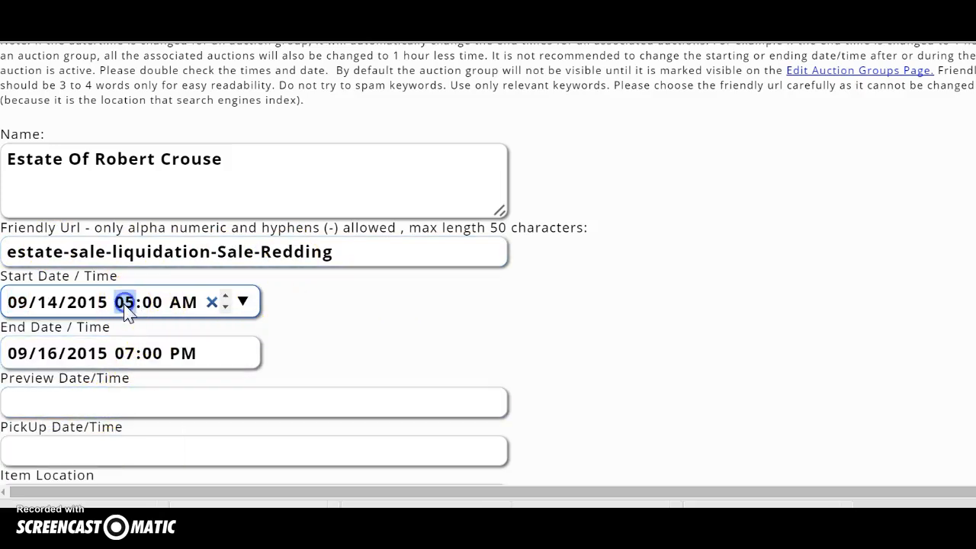
{"action": "type", "text": "6"}
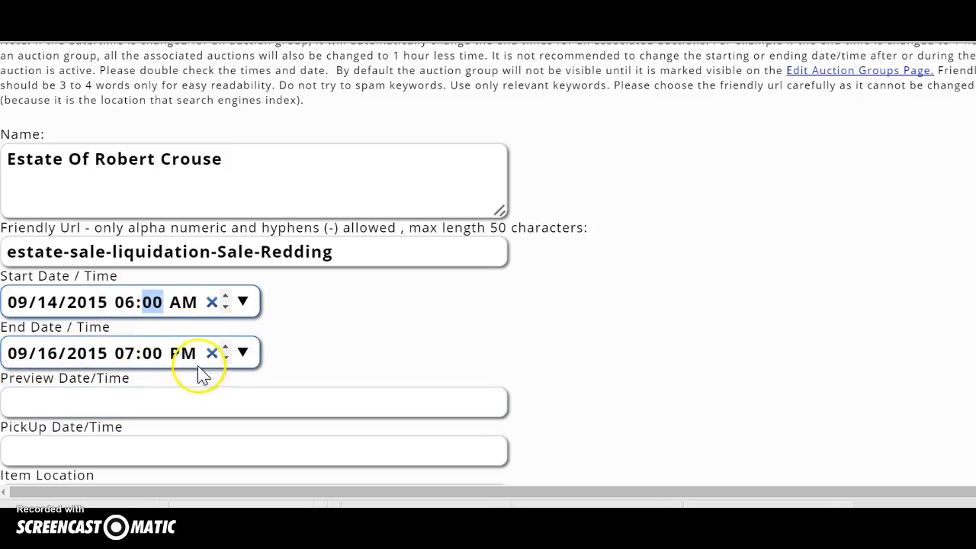
{"action": "left_click", "coordinate": [242, 352]}
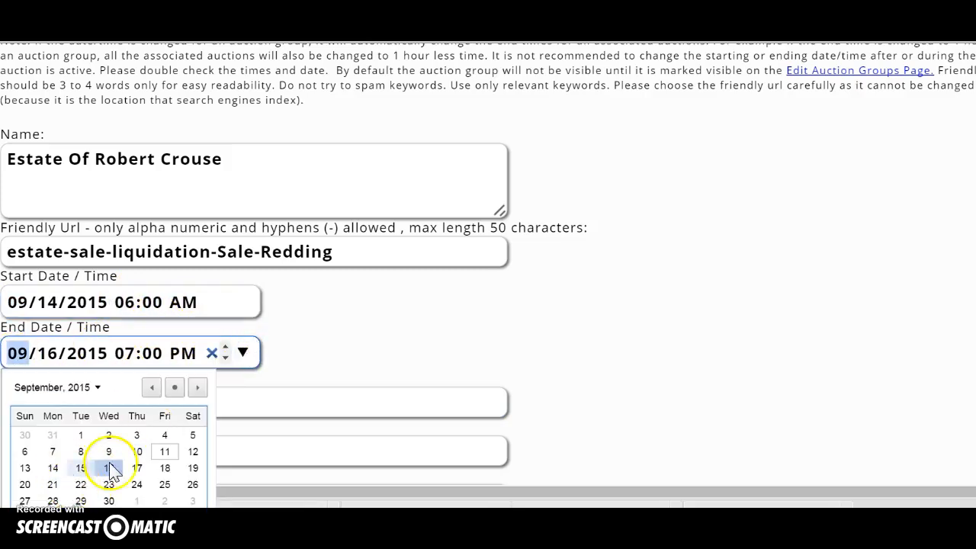
{"action": "left_click", "coordinate": [136, 466]}
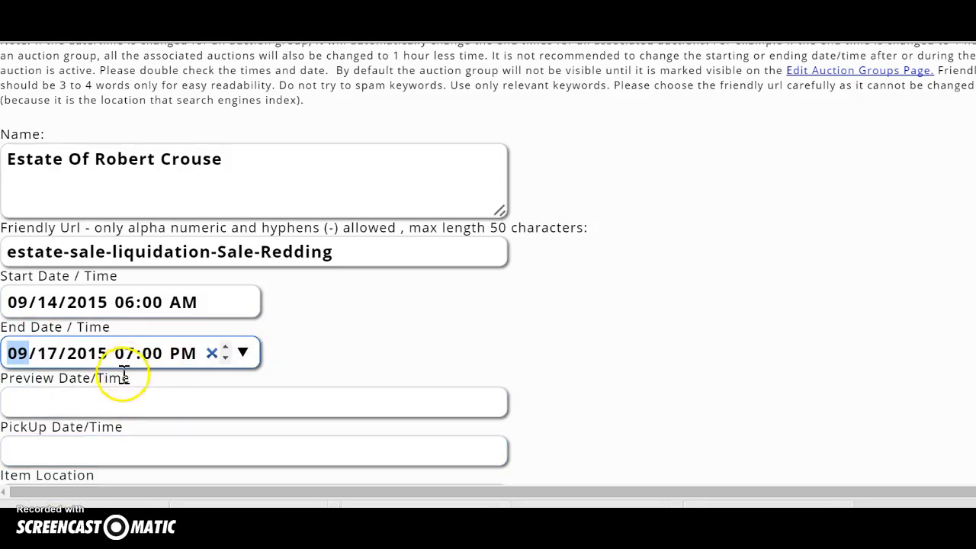
{"action": "scroll", "coordinate": [124, 373], "scroll_direction": "down", "scroll_amount": 1}
{"action": "left_click", "coordinate": [59, 327]}
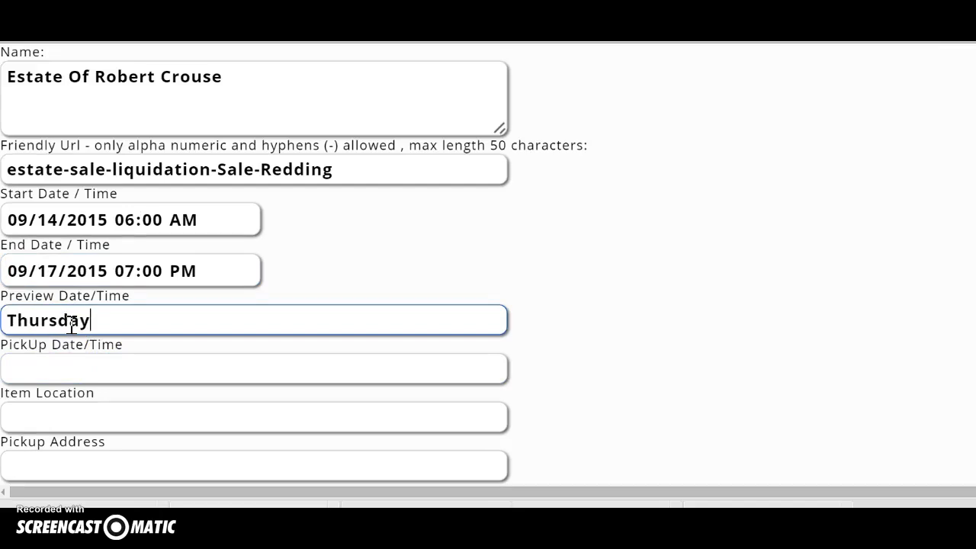
Enter the pickup window 'Saturday Sept 17th - 10am -1pm' and the sale's road and town as item location.
{"action": "left_click", "coordinate": [51, 369]}
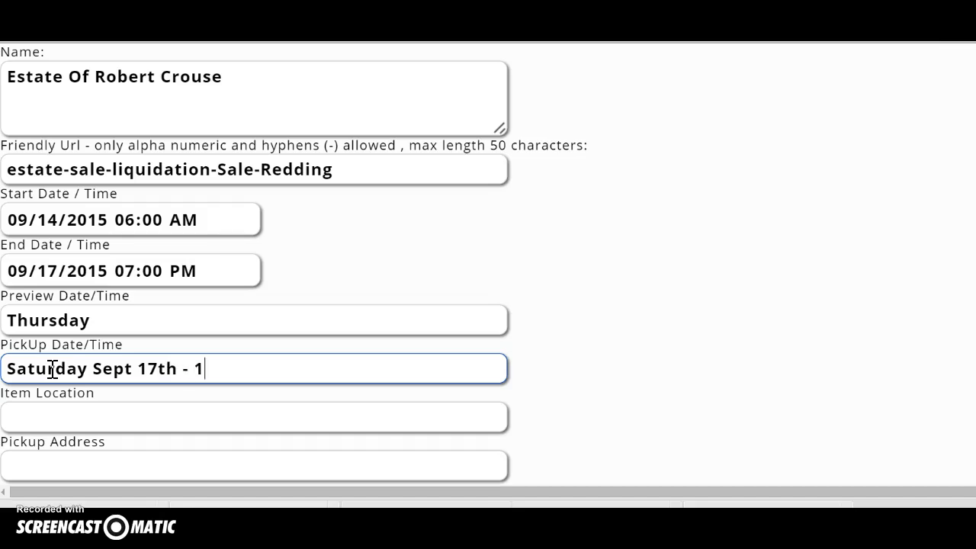
{"action": "type", "text": "am -1pm"}
{"action": "left_click", "coordinate": [86, 425]}
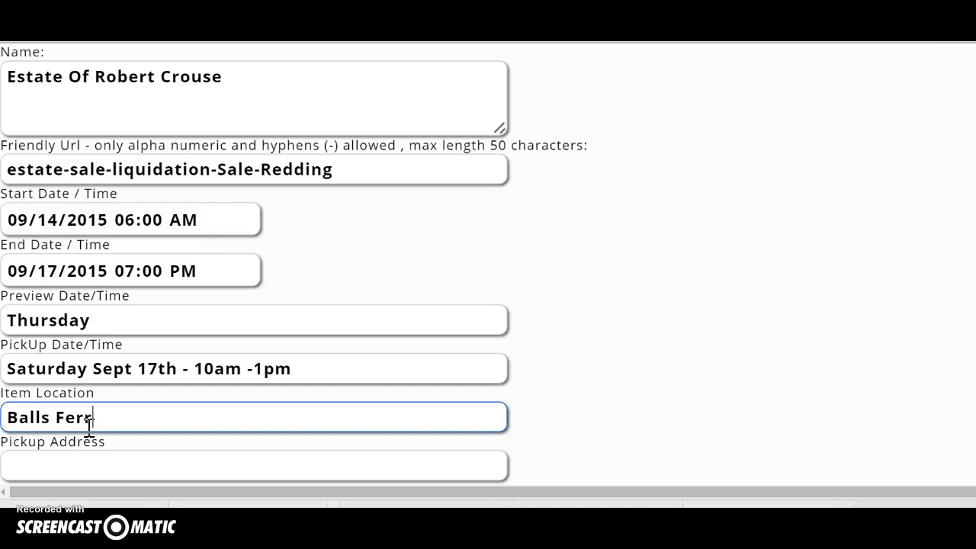
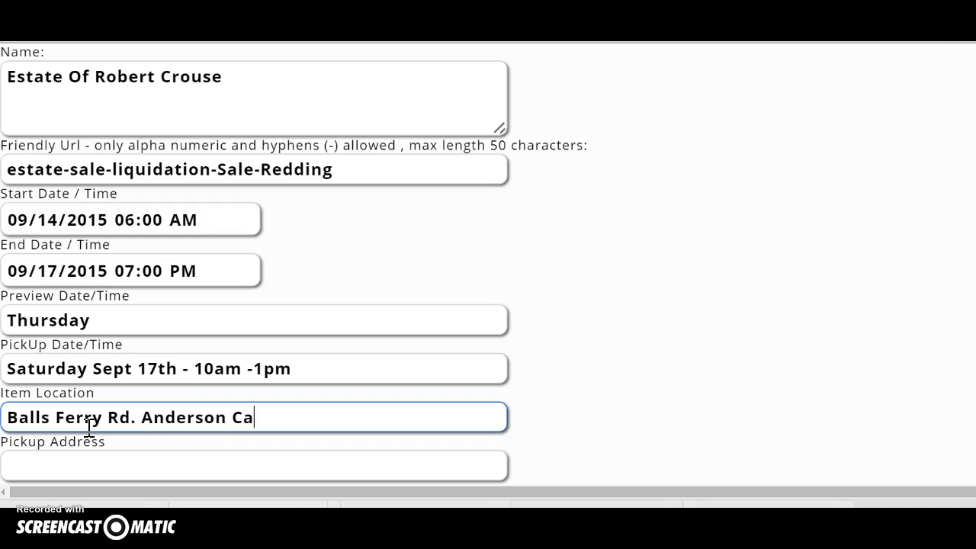
Copy the item location text for reuse in the Pickup Address field.
{"action": "left_click_drag", "start_coordinate": [258, 422], "coordinate": [5, 419]}
{"action": "key", "text": "ctrl+c"}
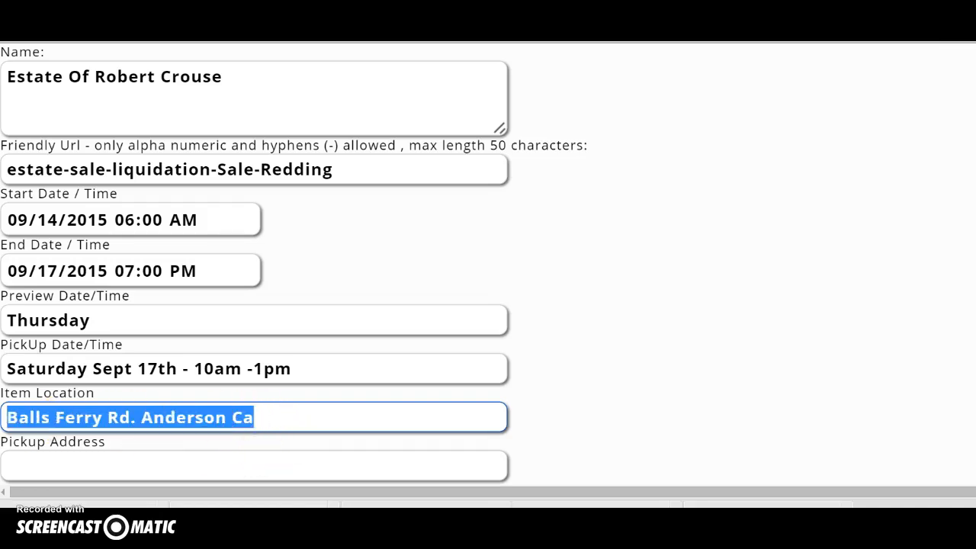
{"action": "scroll", "coordinate": [92, 407], "scroll_direction": "down", "scroll_amount": 1}
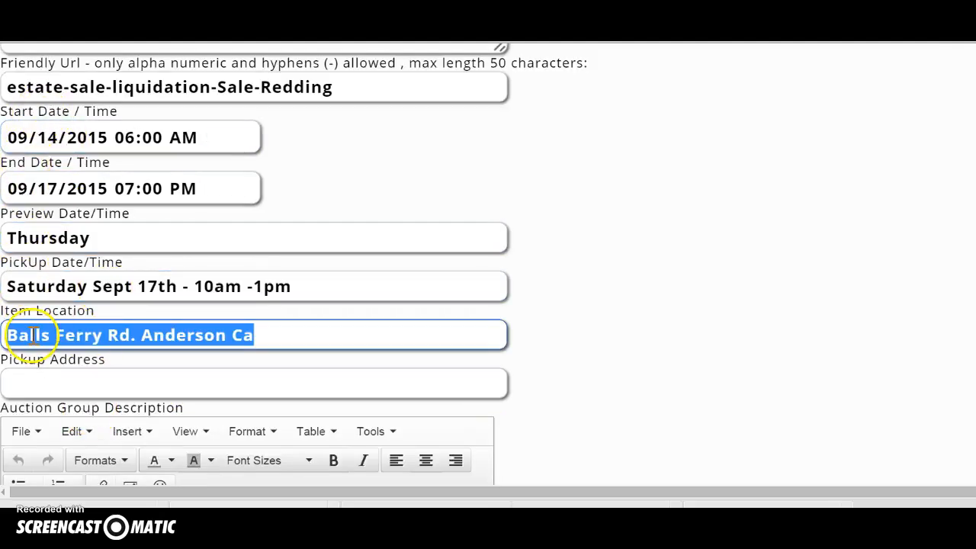
{"action": "left_click", "coordinate": [38, 380]}
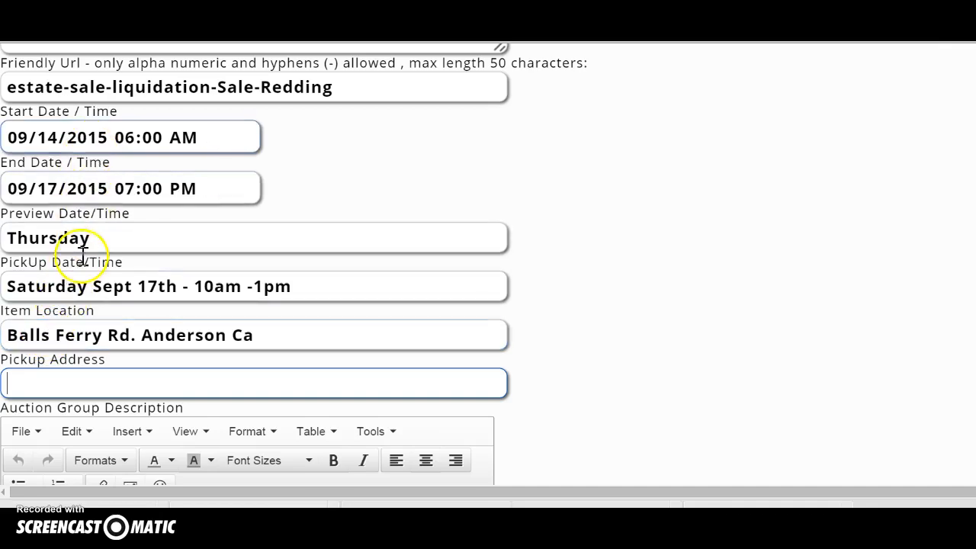
{"action": "scroll", "coordinate": [131, 247], "scroll_direction": "up", "scroll_amount": 1}
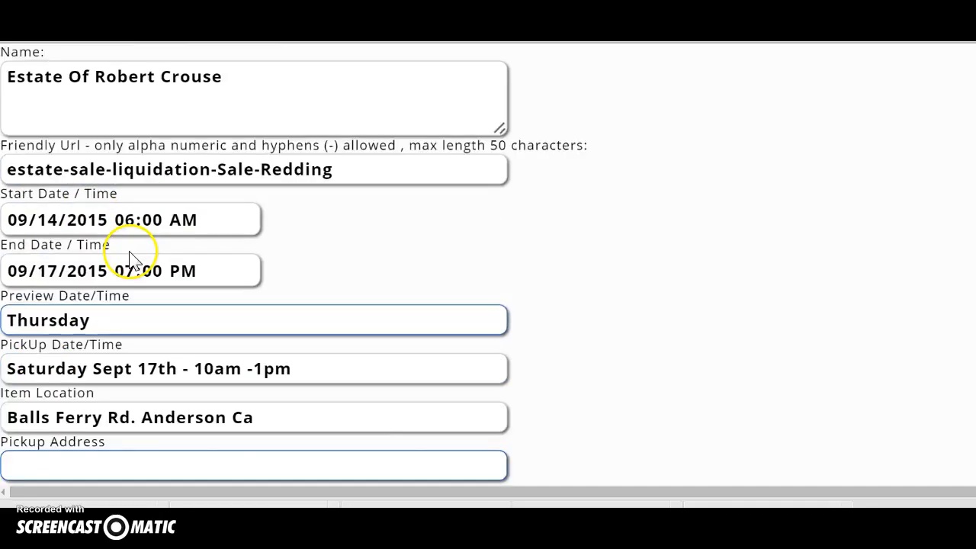
{"action": "scroll", "coordinate": [105, 190], "scroll_direction": "up", "scroll_amount": 1}
{"action": "scroll", "coordinate": [139, 204], "scroll_direction": "down", "scroll_amount": 2}
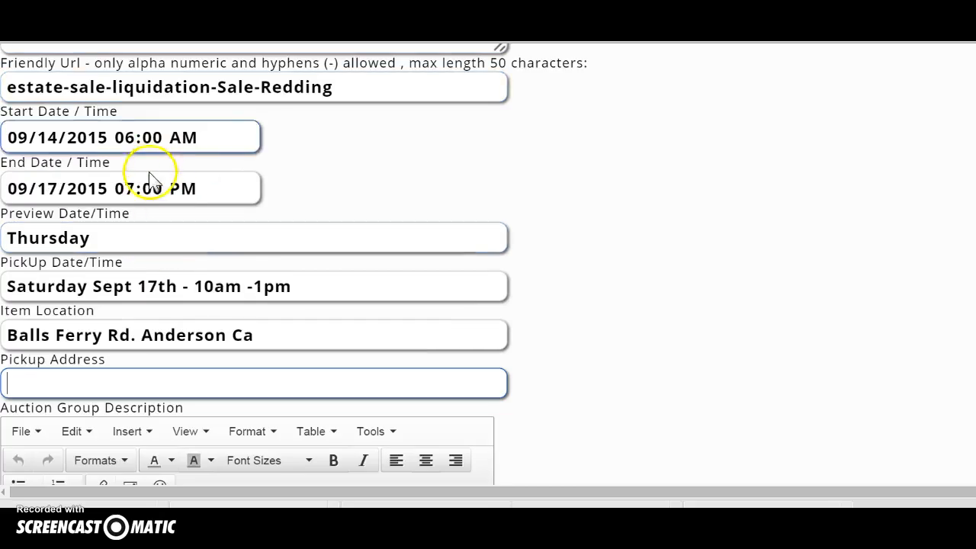
{"action": "scroll", "coordinate": [148, 181], "scroll_direction": "down", "scroll_amount": 2}
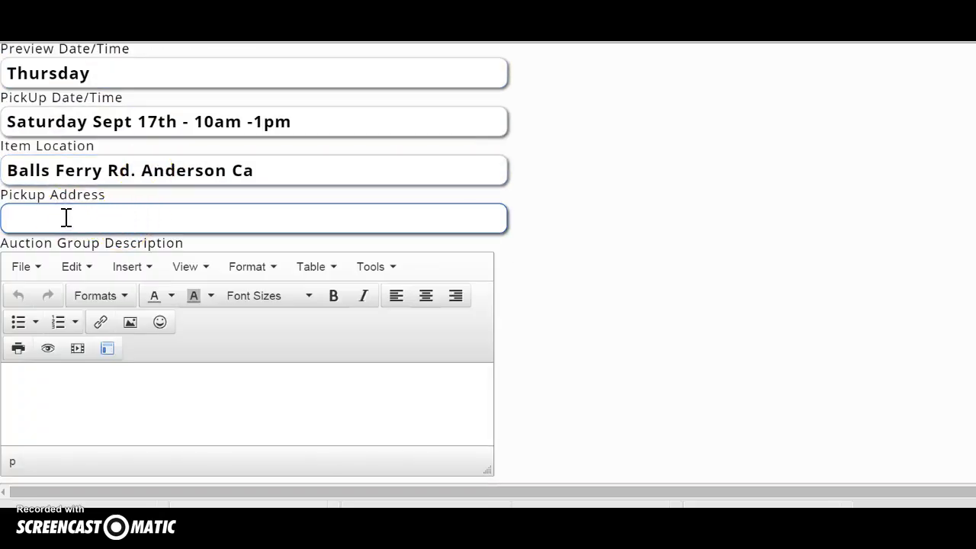
Paste the location as the pickup address and prefix it with the house number.
{"action": "key", "text": "ctrl+v"}
{"action": "left_click", "coordinate": [12, 221]}
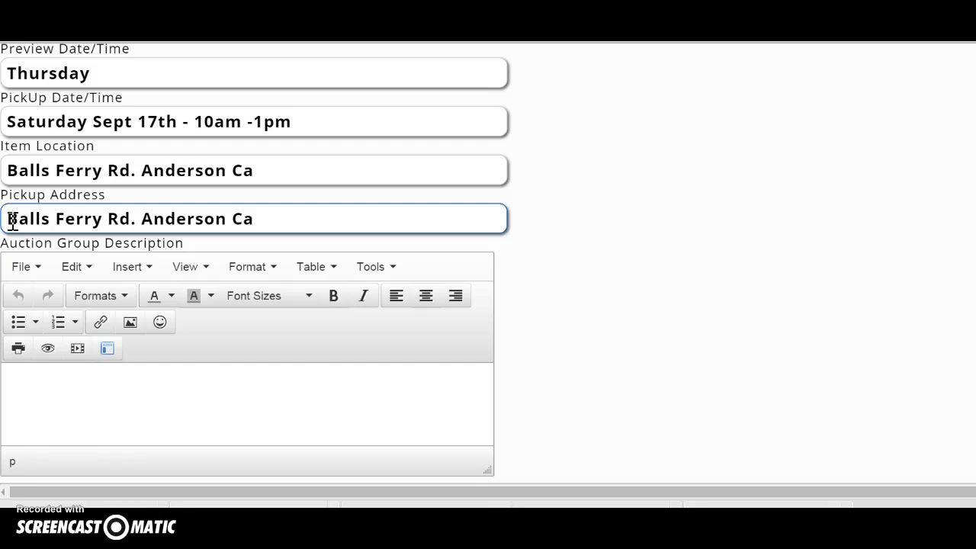
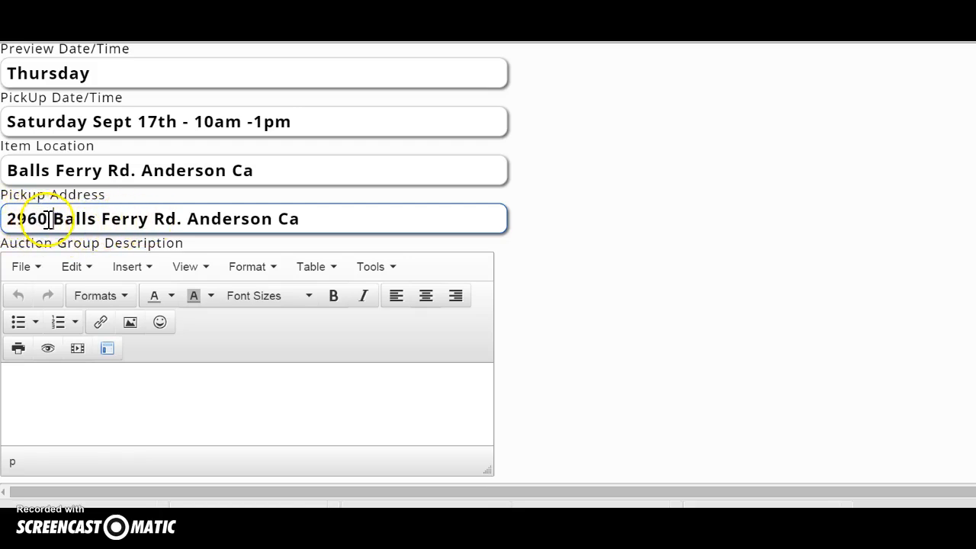
{"action": "left_click", "coordinate": [9, 169]}
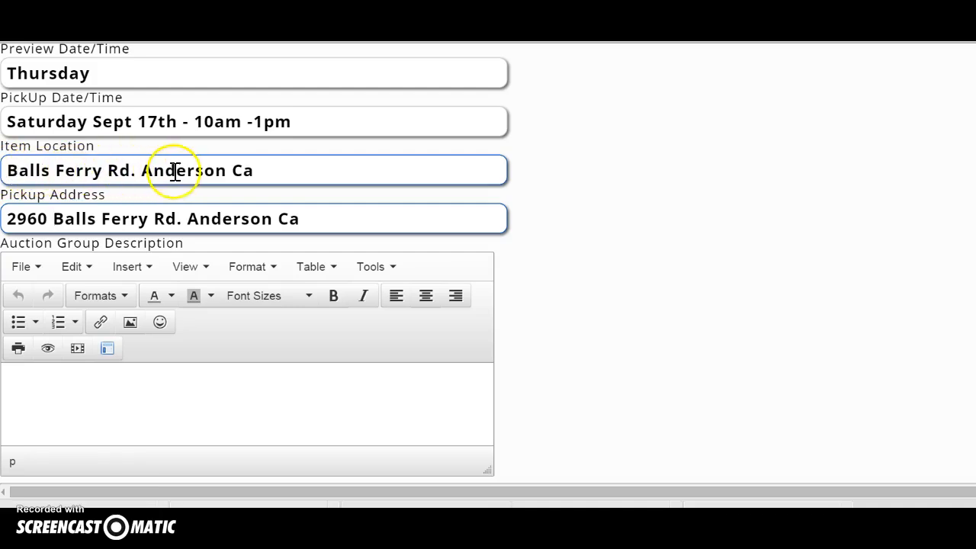
Write 'Redding Estate Sale' as the auction group description.
{"action": "scroll", "coordinate": [190, 263], "scroll_direction": "down", "scroll_amount": 1}
{"action": "left_click", "coordinate": [106, 297]}
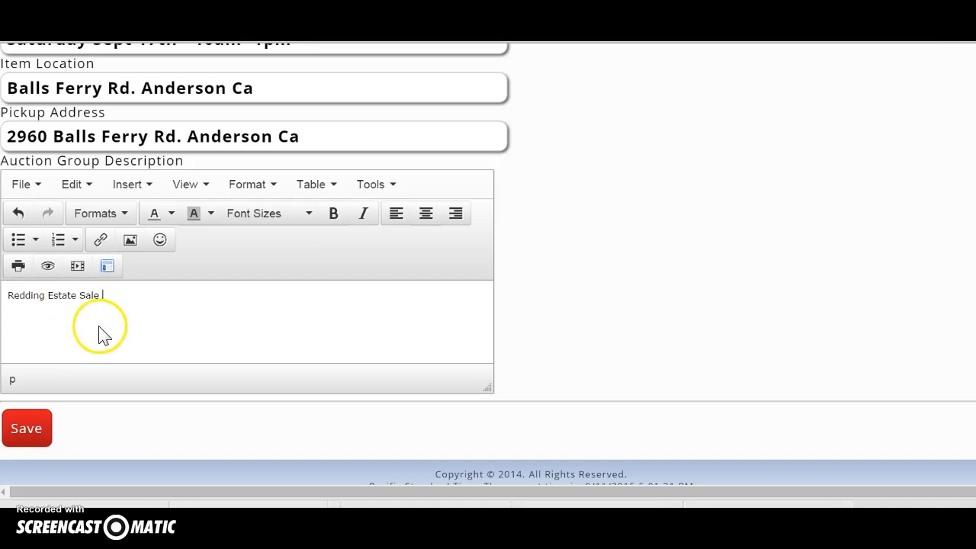
{"action": "left_click", "coordinate": [102, 295]}
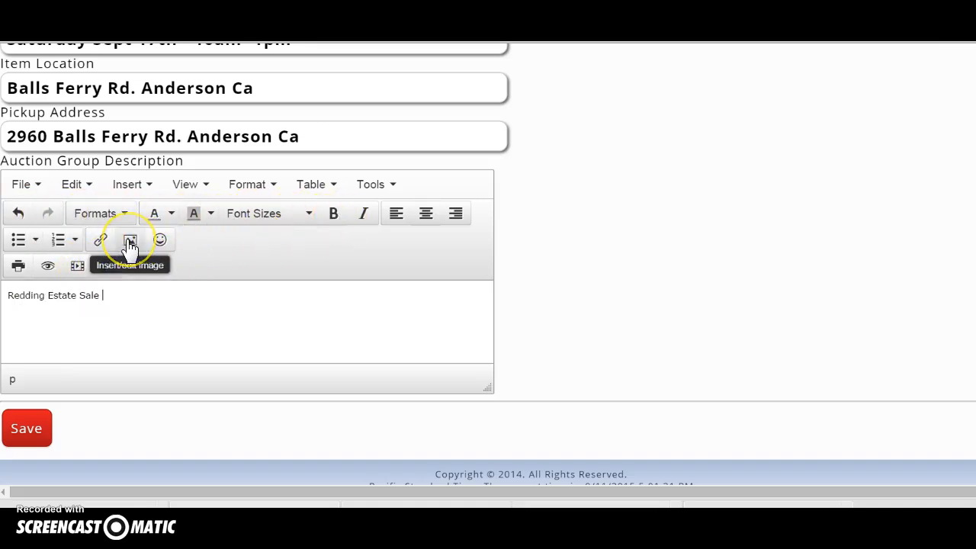
Add a new line below the description and dismiss the video and image dialogs unused.
{"action": "left_click", "coordinate": [38, 317]}
{"action": "left_click", "coordinate": [111, 292]}
{"action": "key", "text": "Return"}
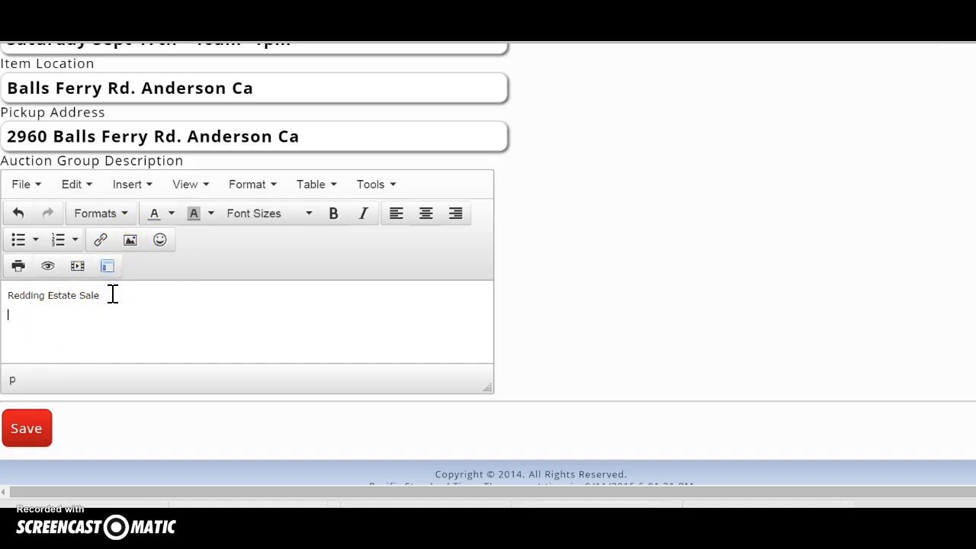
{"action": "left_click", "coordinate": [107, 268]}
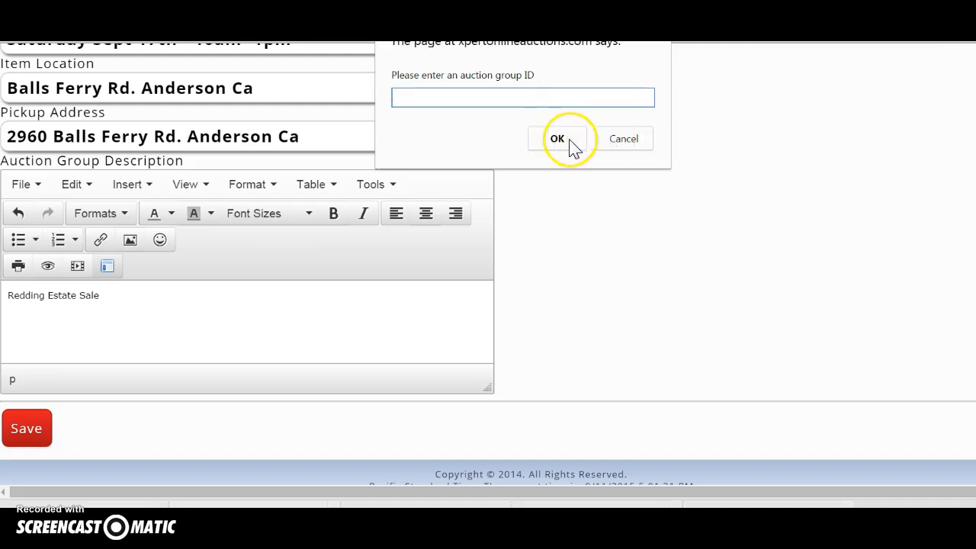
{"action": "left_click", "coordinate": [606, 139]}
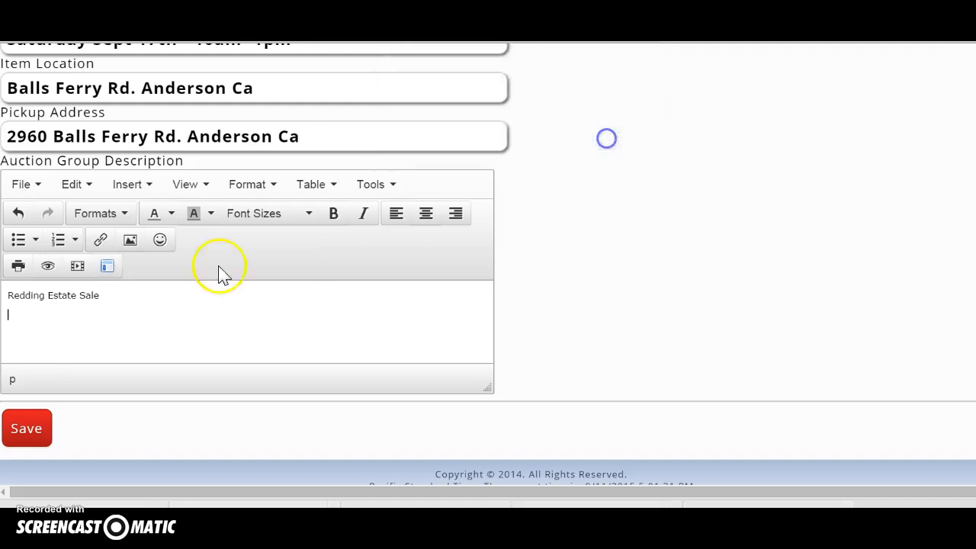
{"action": "left_click", "coordinate": [79, 267]}
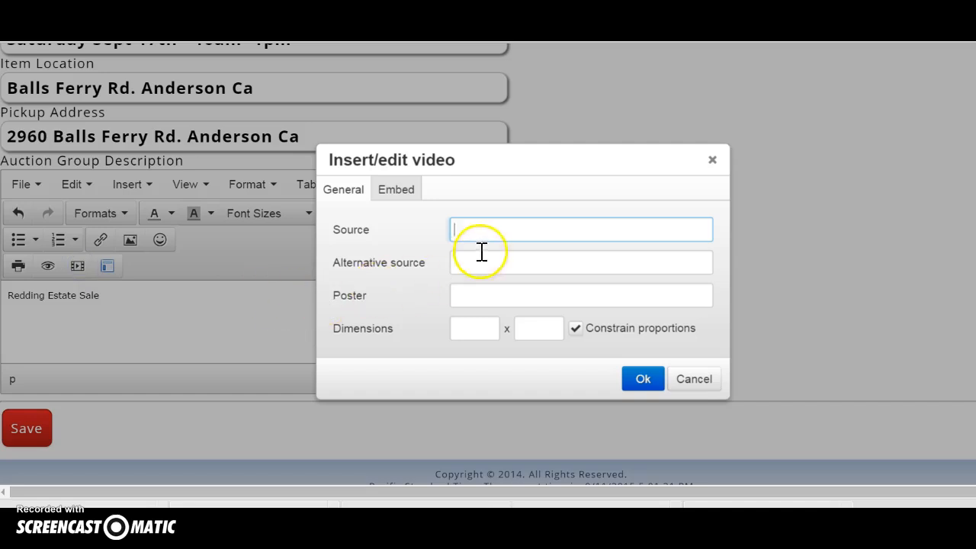
{"action": "left_click", "coordinate": [710, 160]}
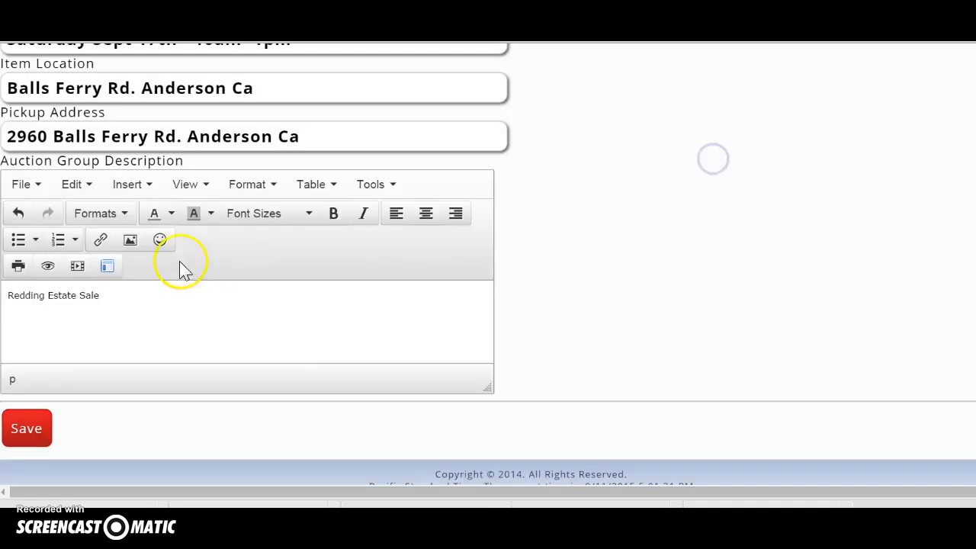
{"action": "left_click", "coordinate": [129, 242]}
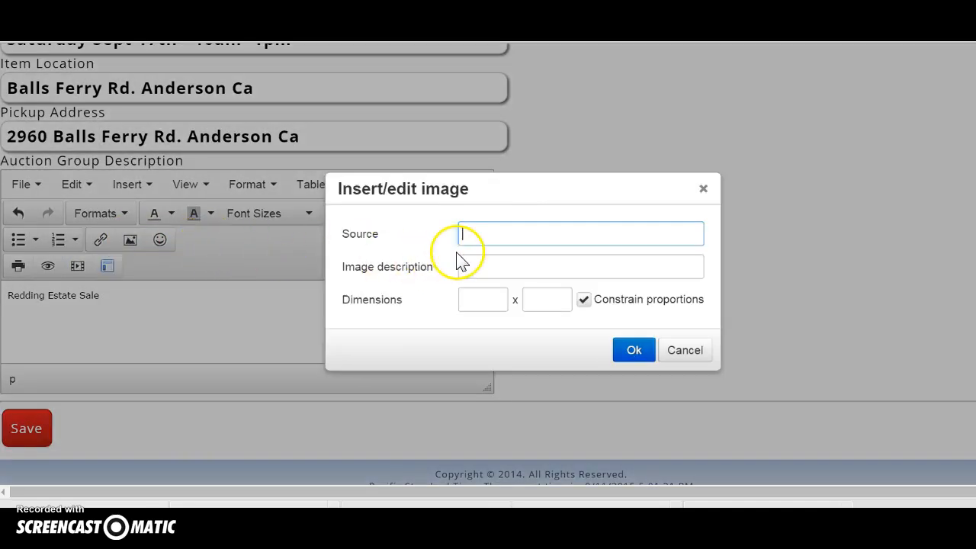
{"action": "left_click", "coordinate": [702, 189]}
Save the estate auction group and check the success confirmation.
{"action": "scroll", "coordinate": [171, 305], "scroll_direction": "down", "scroll_amount": 1}
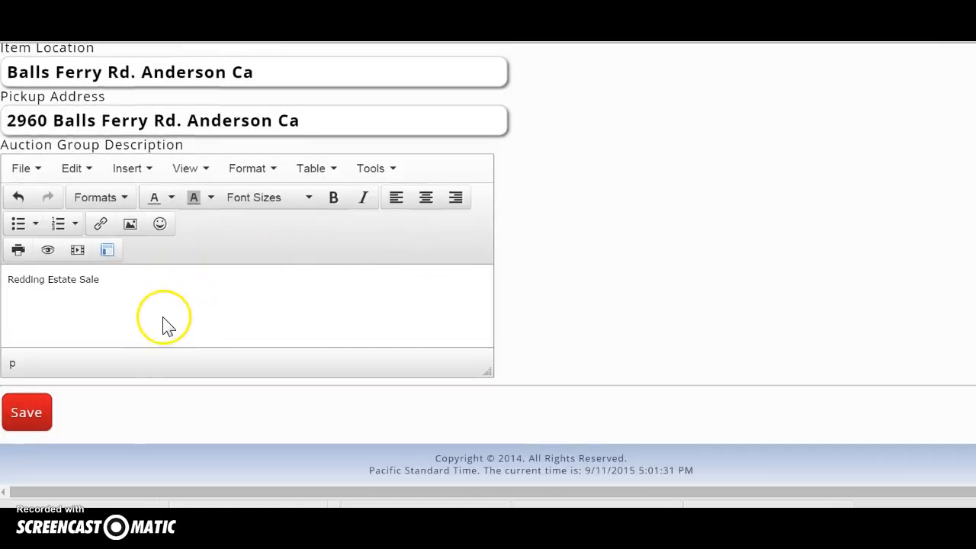
{"action": "left_click", "coordinate": [29, 416]}
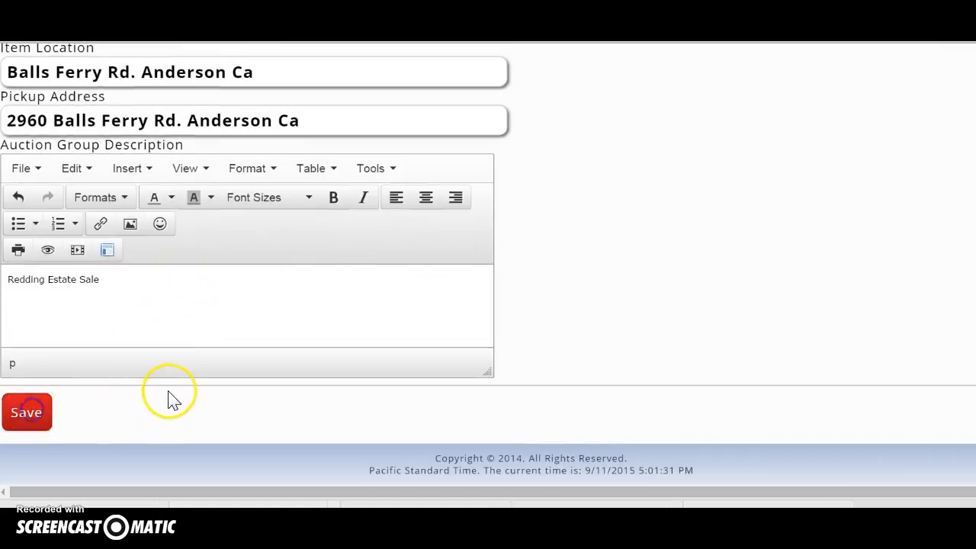
{"action": "scroll", "coordinate": [163, 370], "scroll_direction": "down", "scroll_amount": 1}
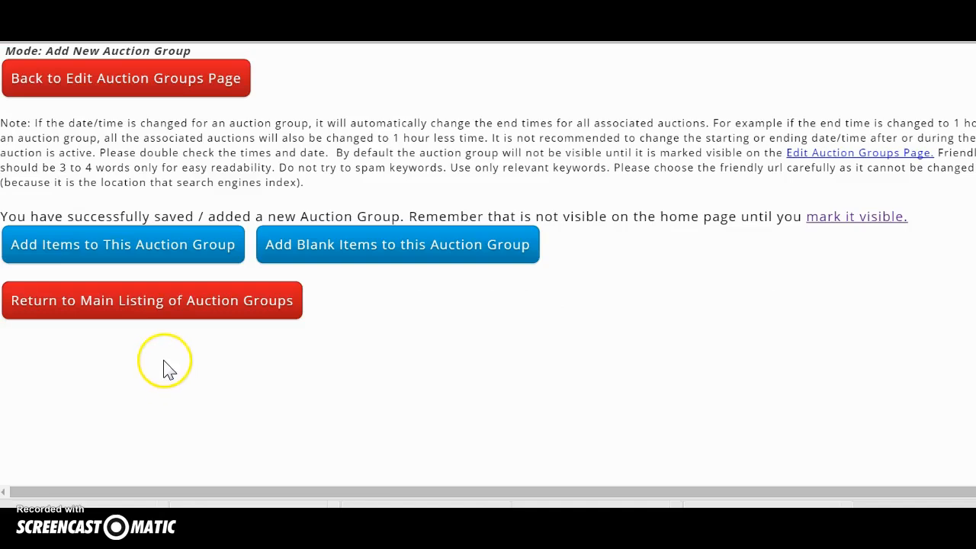
{"action": "scroll", "coordinate": [148, 290], "scroll_direction": "up", "scroll_amount": 2}
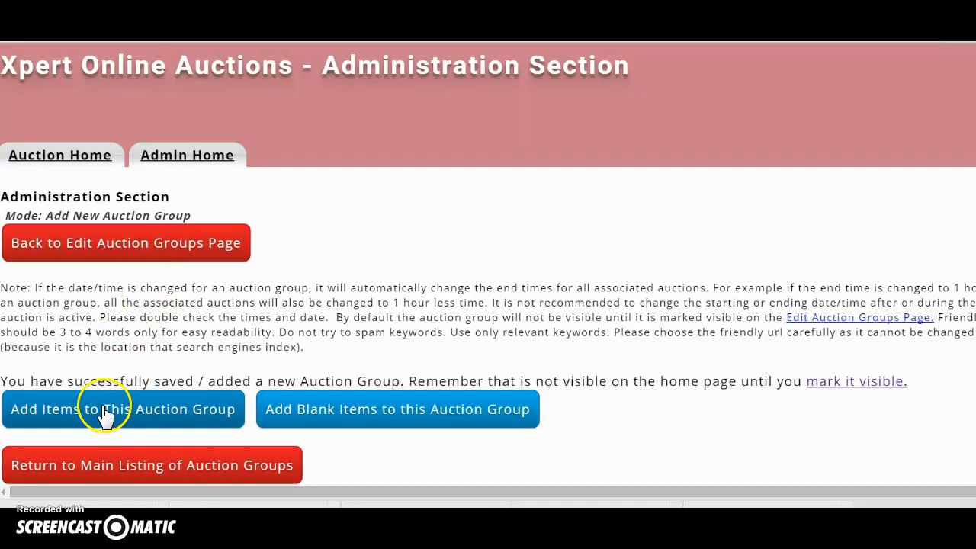
Open the Add Blank Auctions form and set its auction group back to the estate group.
{"action": "left_click", "coordinate": [414, 424]}
{"action": "scroll", "coordinate": [336, 349], "scroll_direction": "down", "scroll_amount": 5}
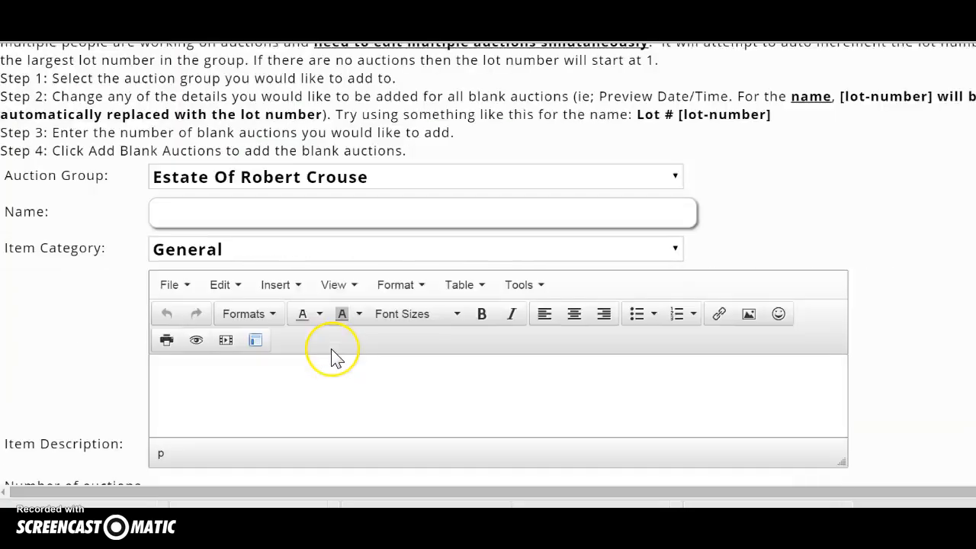
{"action": "scroll", "coordinate": [336, 359], "scroll_direction": "up", "scroll_amount": 2}
{"action": "left_click", "coordinate": [675, 213]}
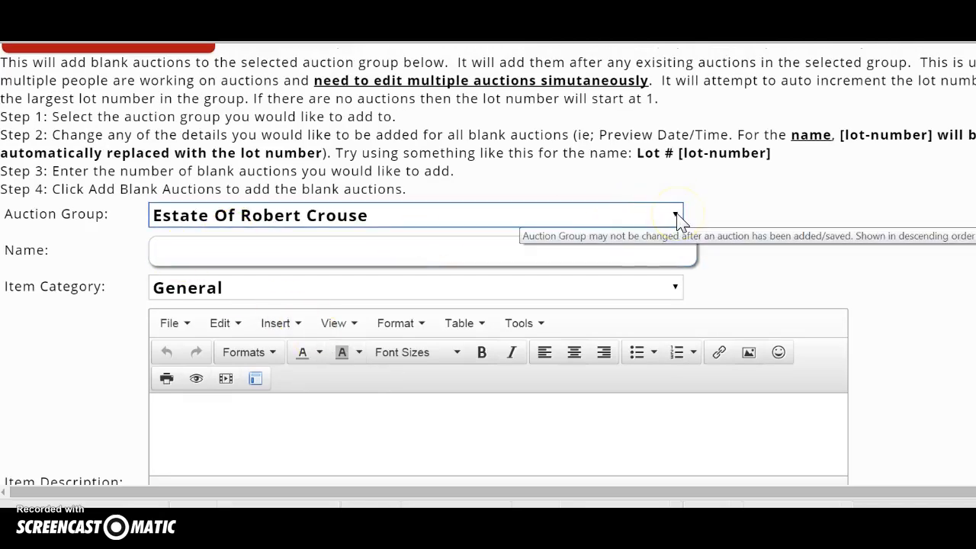
{"action": "left_click", "coordinate": [676, 215]}
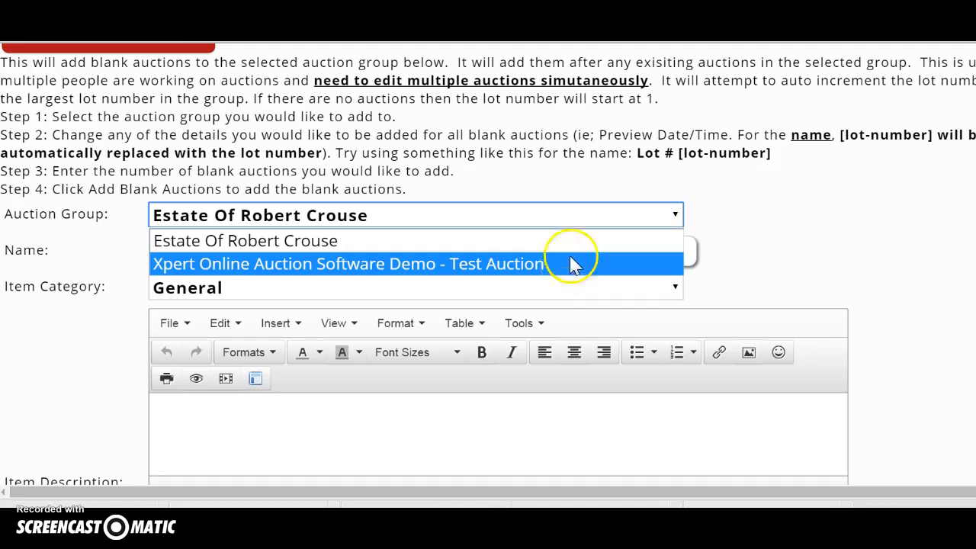
{"action": "left_click", "coordinate": [547, 264]}
{"action": "scroll", "coordinate": [545, 272], "scroll_direction": "down", "scroll_amount": 3}
{"action": "left_click", "coordinate": [671, 189]}
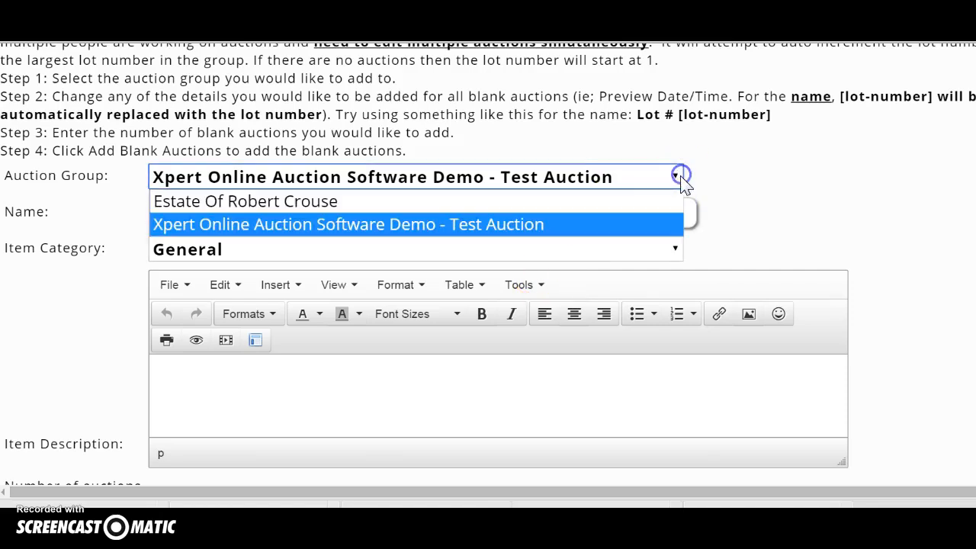
{"action": "left_click", "coordinate": [540, 201]}
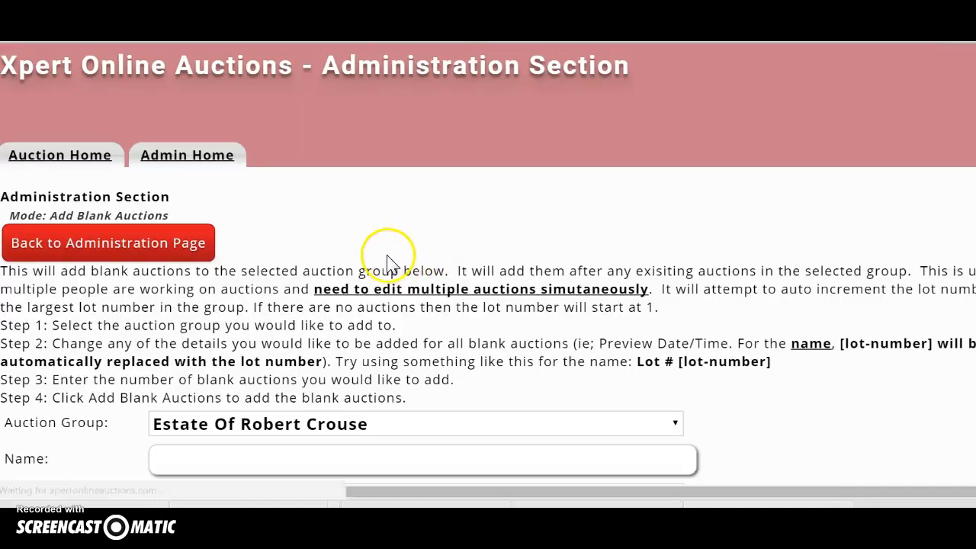
{"action": "scroll", "coordinate": [381, 272], "scroll_direction": "down", "scroll_amount": 4}
Review the blank auction form, then return to the administration page.
{"action": "left_click", "coordinate": [161, 134]}
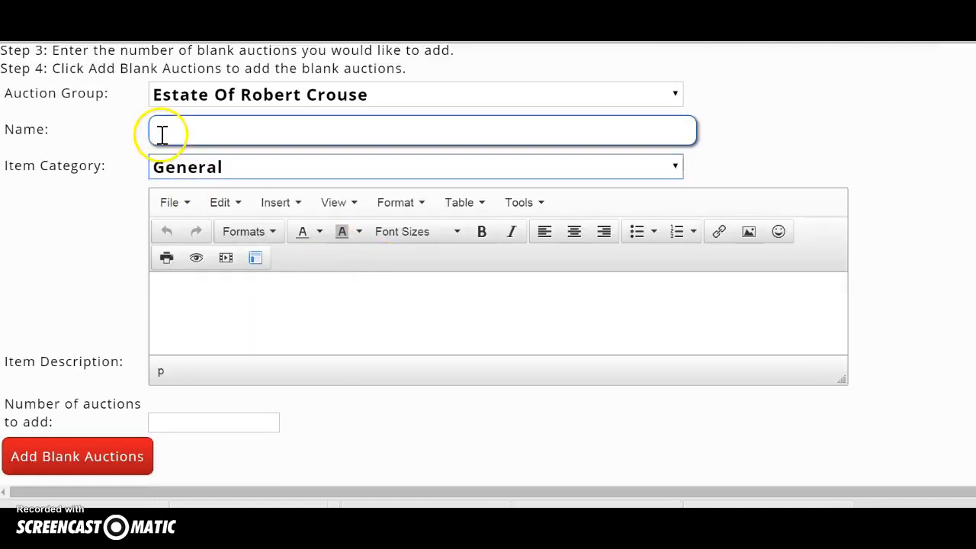
{"action": "scroll", "coordinate": [236, 201], "scroll_direction": "up", "scroll_amount": 1}
{"action": "scroll", "coordinate": [235, 201], "scroll_direction": "down", "scroll_amount": 2}
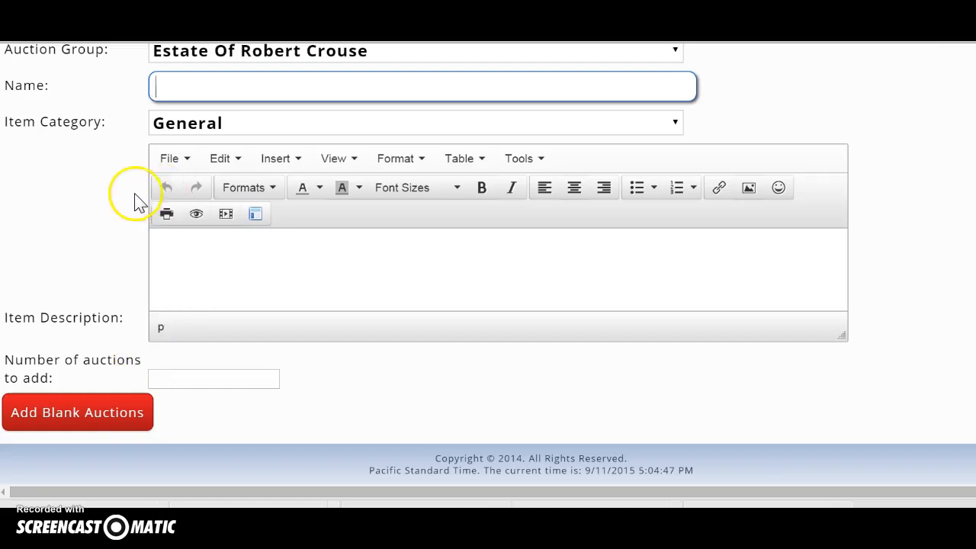
{"action": "scroll", "coordinate": [131, 196], "scroll_direction": "up", "scroll_amount": 5}
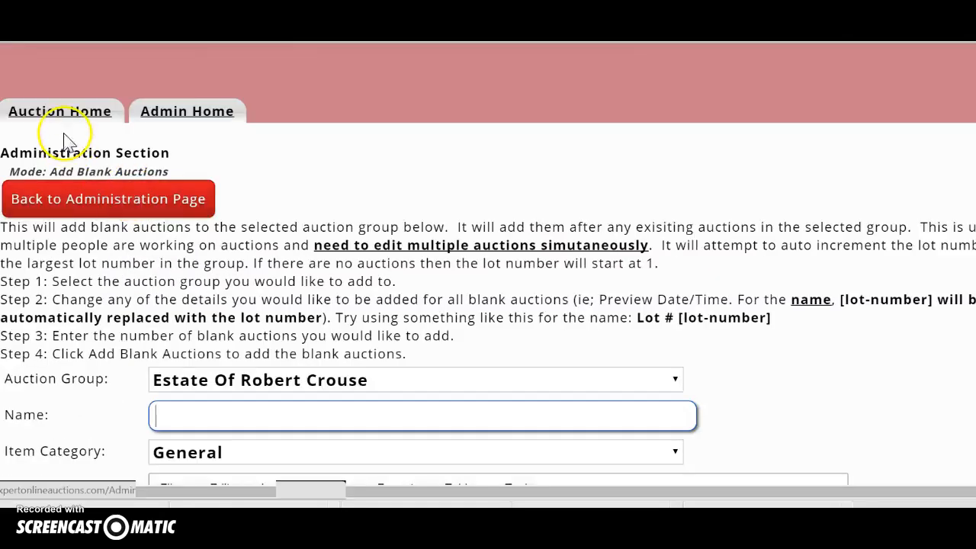
{"action": "left_click", "coordinate": [54, 207]}
Start a new auction named 'Lot #1 - Test Auction For Xpert'.
{"action": "left_click", "coordinate": [76, 314]}
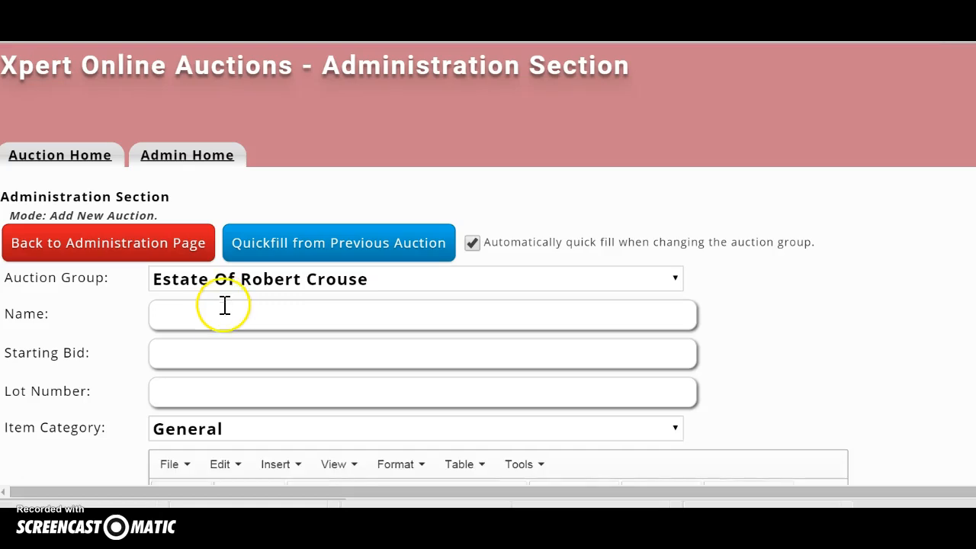
{"action": "type", "text": "Lo"}
{"action": "type", "text": "t 3"}
{"action": "key", "text": "BackSpace"}
{"action": "key", "text": "BackSpace"}
{"action": "type", "text": "#1 - Tes"}
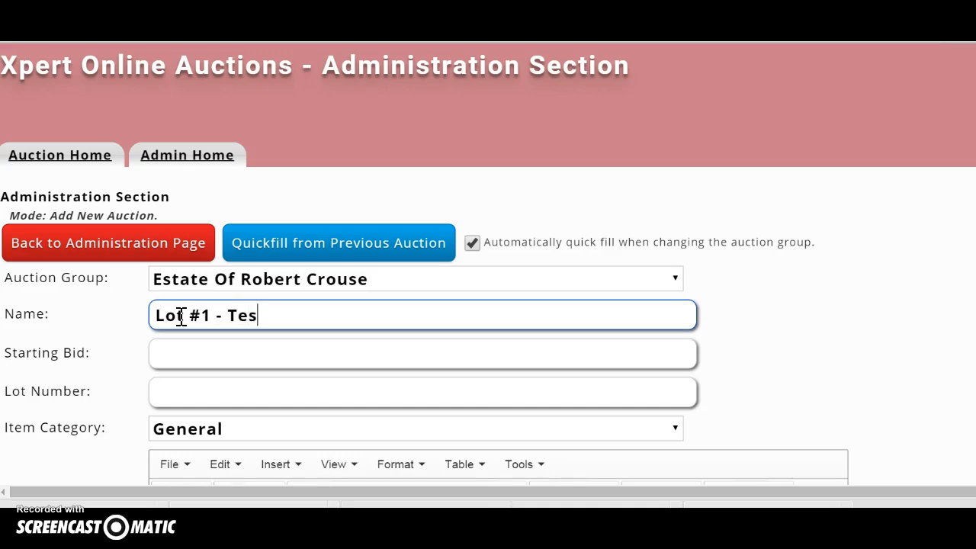
{"action": "type", "text": "t Aucti"}
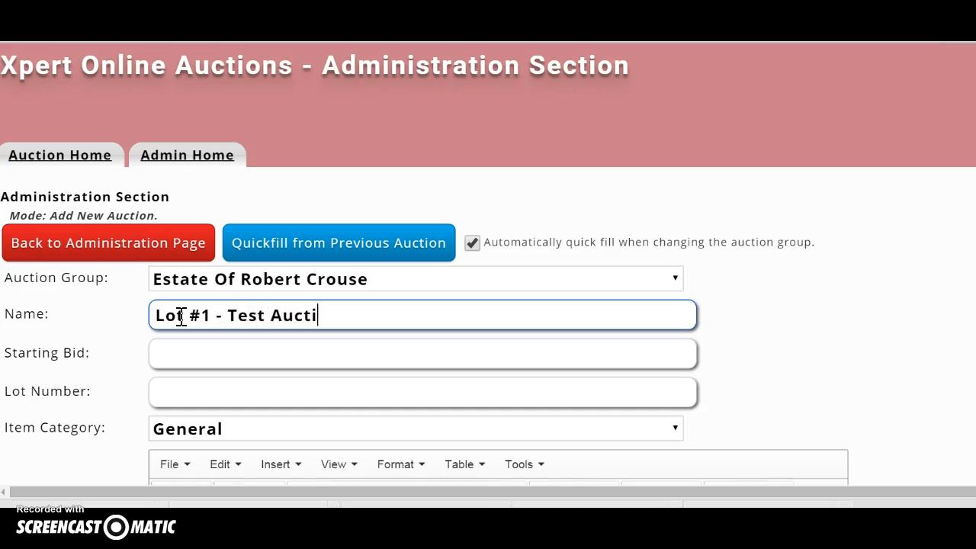
{"action": "type", "text": "on For Xpert"}
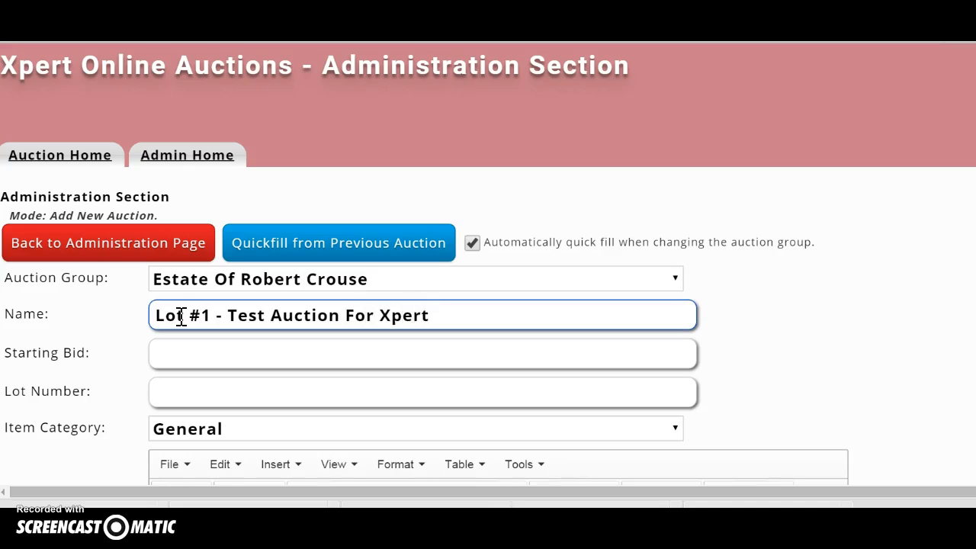
Set the auction's starting bid to 5.00.
{"action": "left_click", "coordinate": [191, 353]}
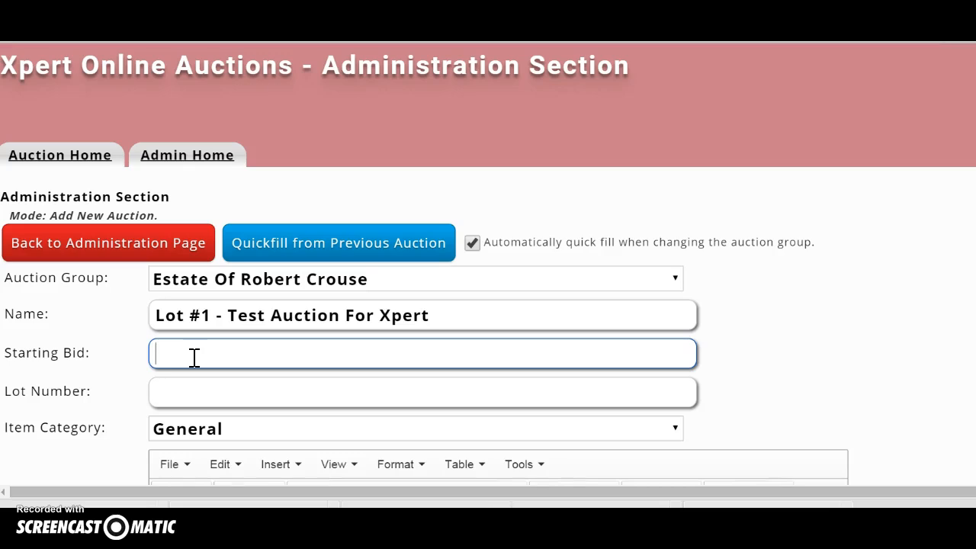
{"action": "type", "text": "5.00"}
{"action": "left_click_drag", "start_coordinate": [190, 356], "coordinate": [133, 363]}
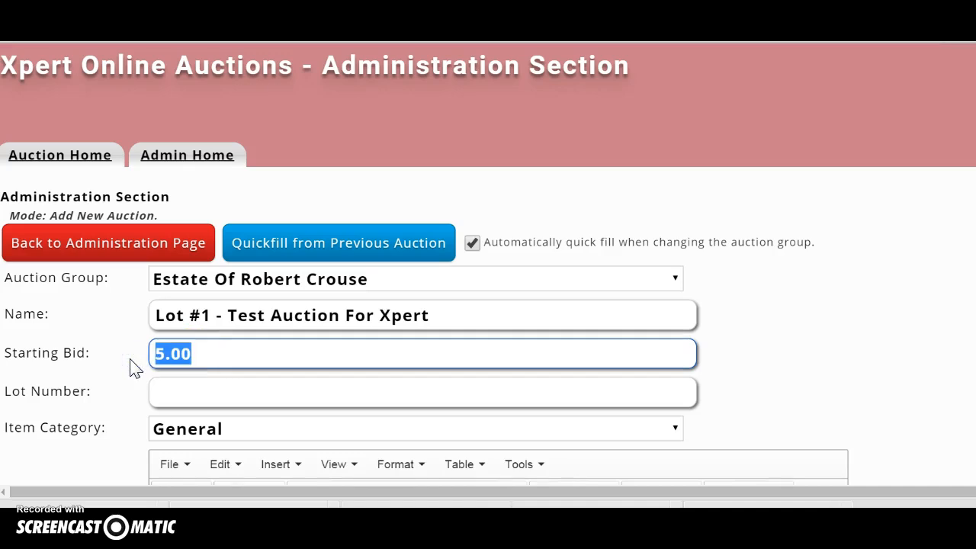
{"action": "type", "text": "50.00"}
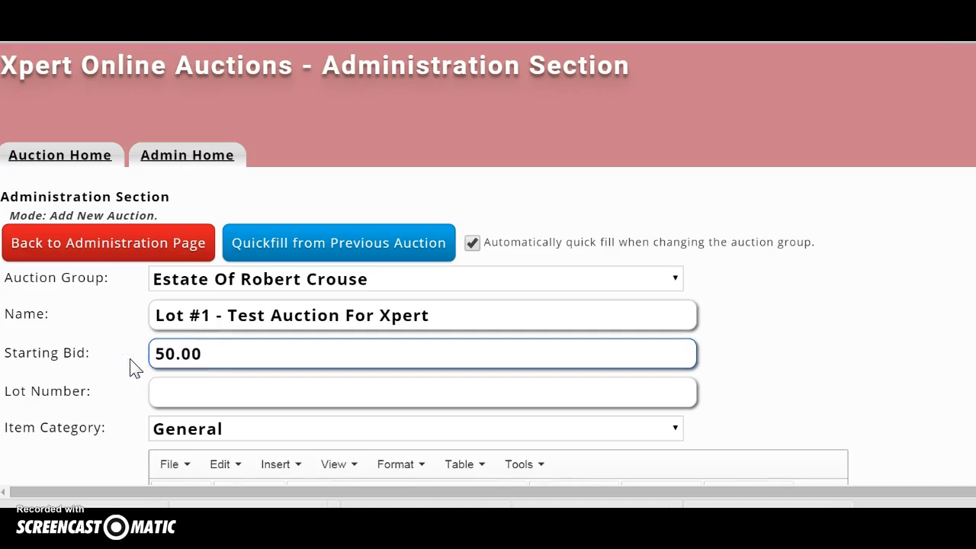
{"action": "left_click", "coordinate": [158, 352]}
{"action": "type", "text": "1"}
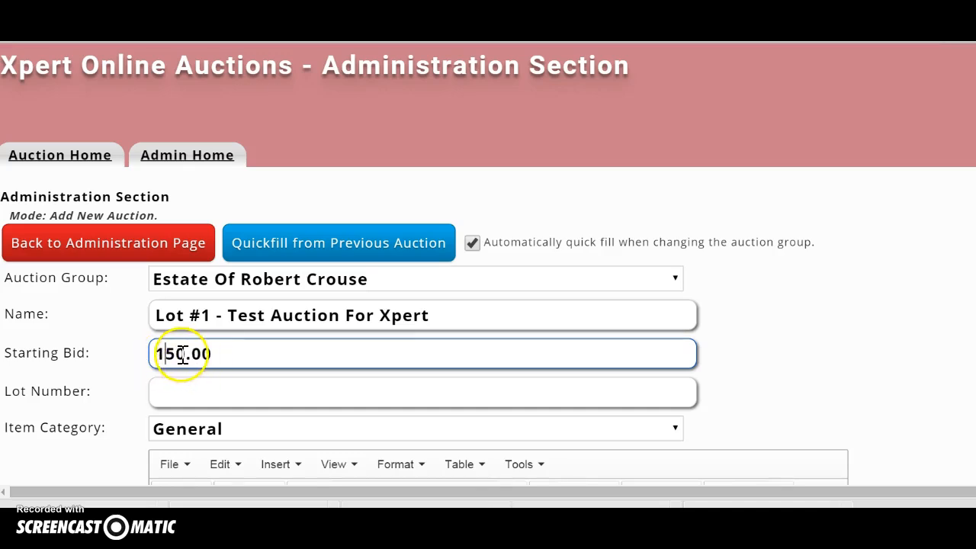
{"action": "left_click_drag", "start_coordinate": [184, 353], "coordinate": [130, 359]}
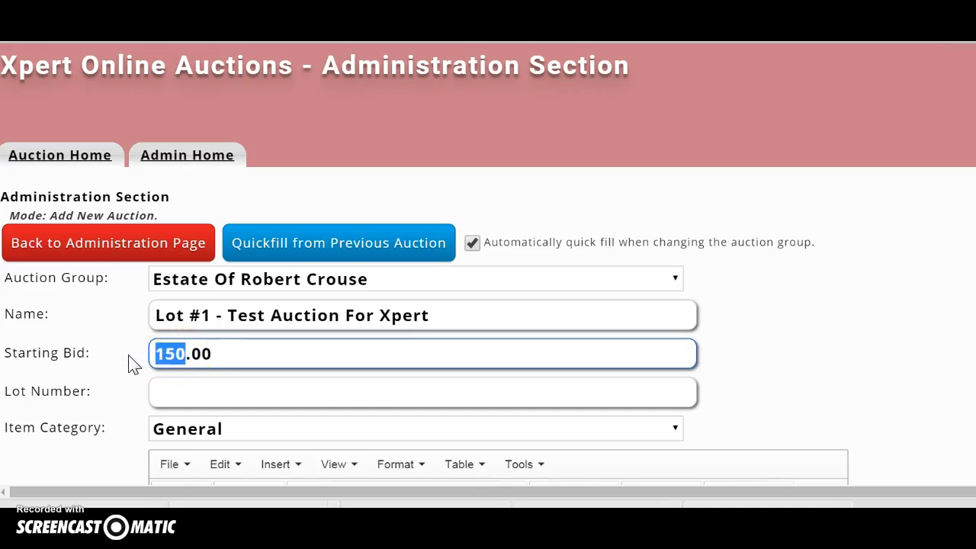
{"action": "type", "text": "5"}
{"action": "left_click", "coordinate": [188, 394]}
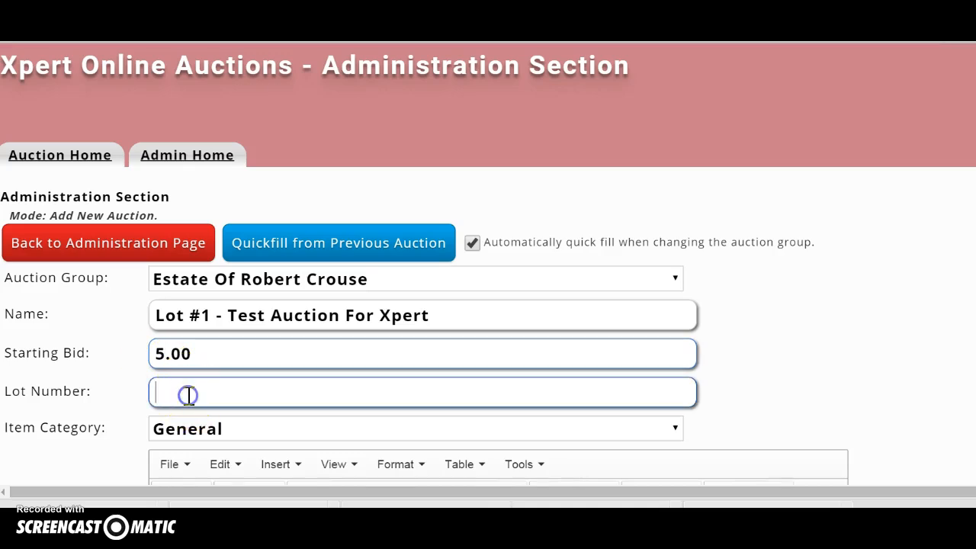
Set lot number 1 and keep the General item category.
{"action": "type", "text": "1"}
{"action": "scroll", "coordinate": [221, 392], "scroll_direction": "down", "scroll_amount": 2}
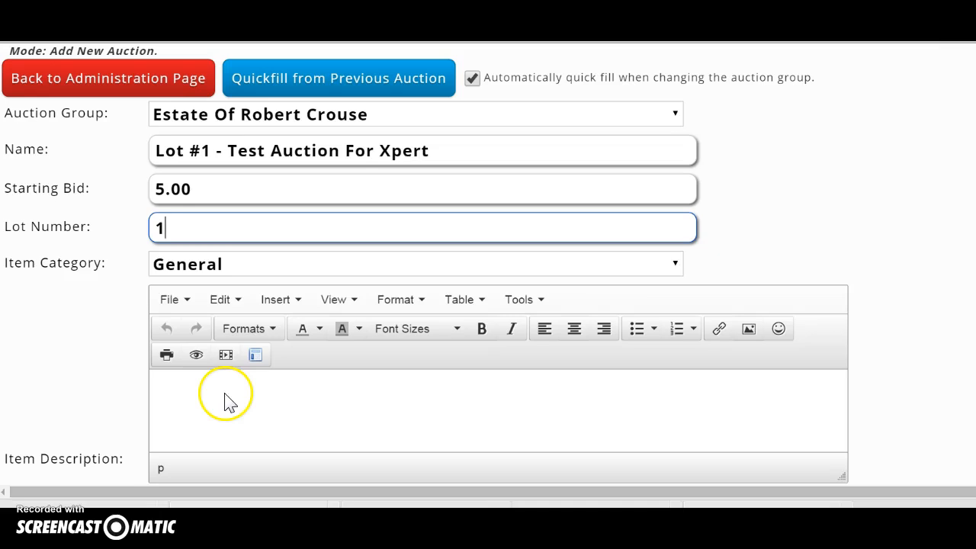
{"action": "left_click", "coordinate": [677, 267]}
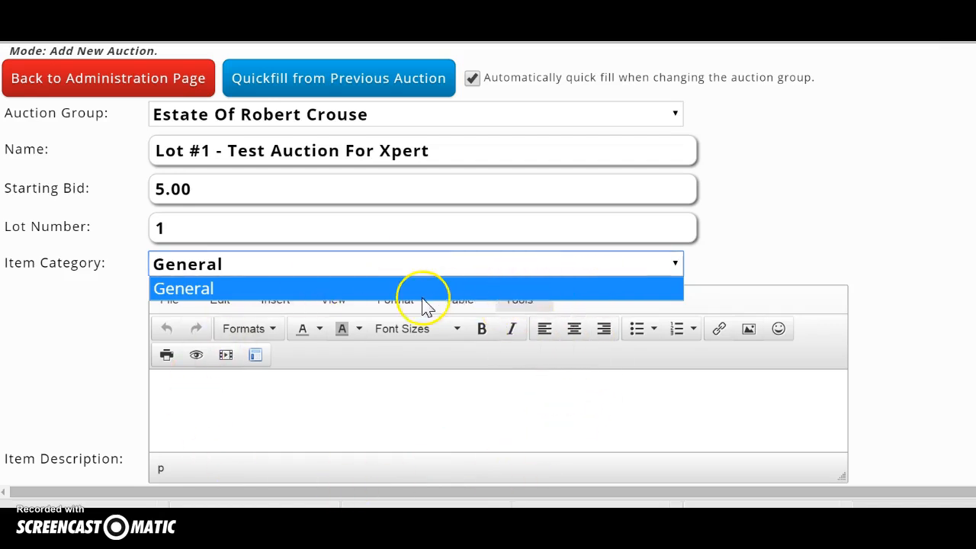
{"action": "left_click", "coordinate": [751, 246]}
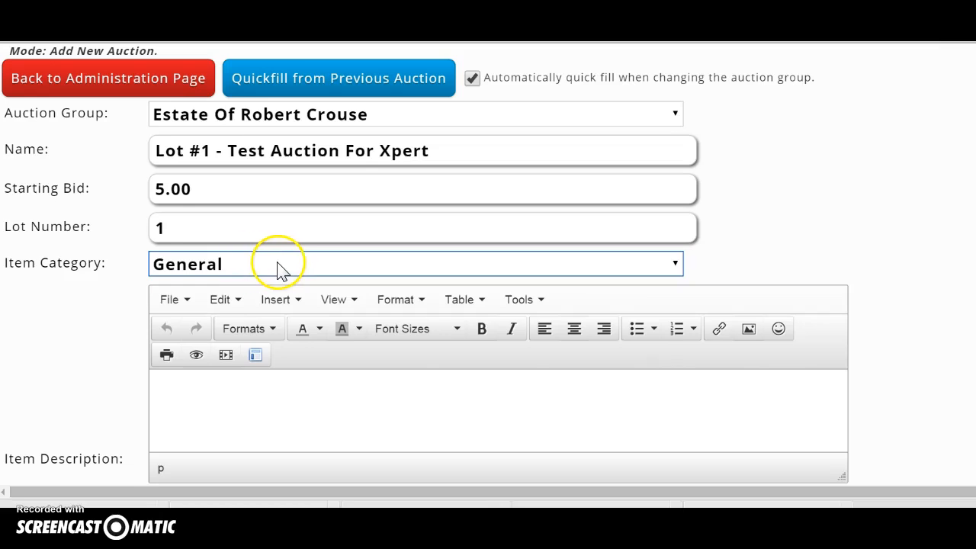
Copy the auction name into the item description.
{"action": "left_click", "coordinate": [187, 386]}
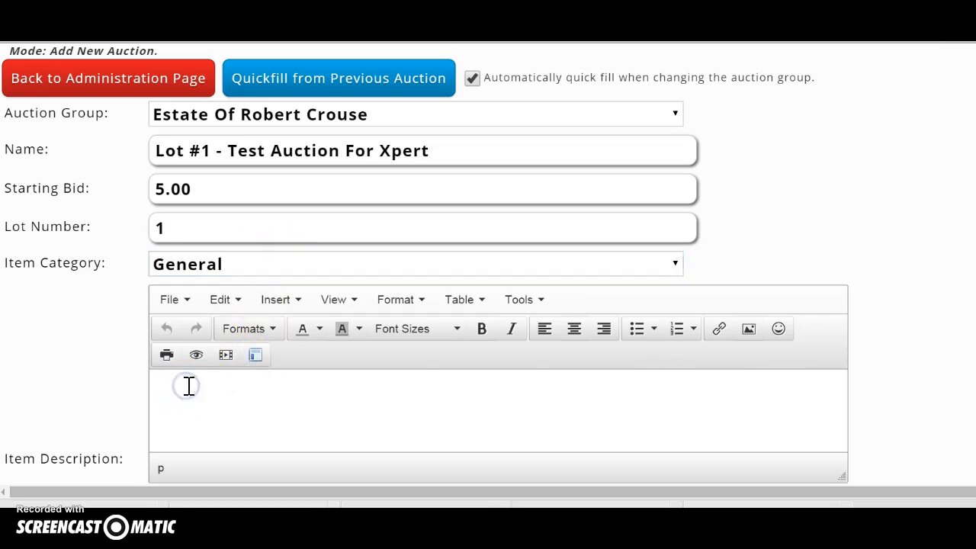
{"action": "left_click_drag", "start_coordinate": [438, 153], "coordinate": [58, 159]}
{"action": "key", "text": "ctrl+c"}
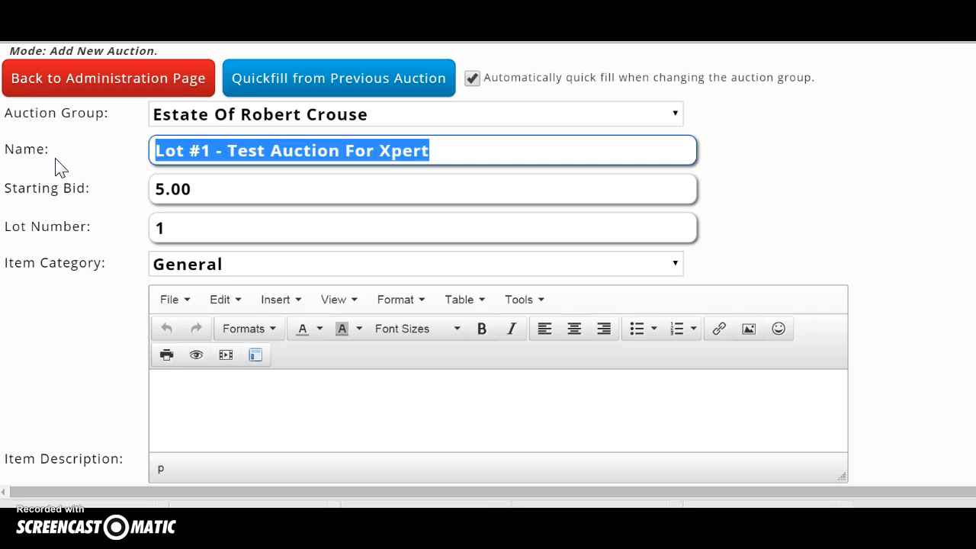
{"action": "left_click", "coordinate": [159, 377]}
{"action": "key", "text": "ctrl+v"}
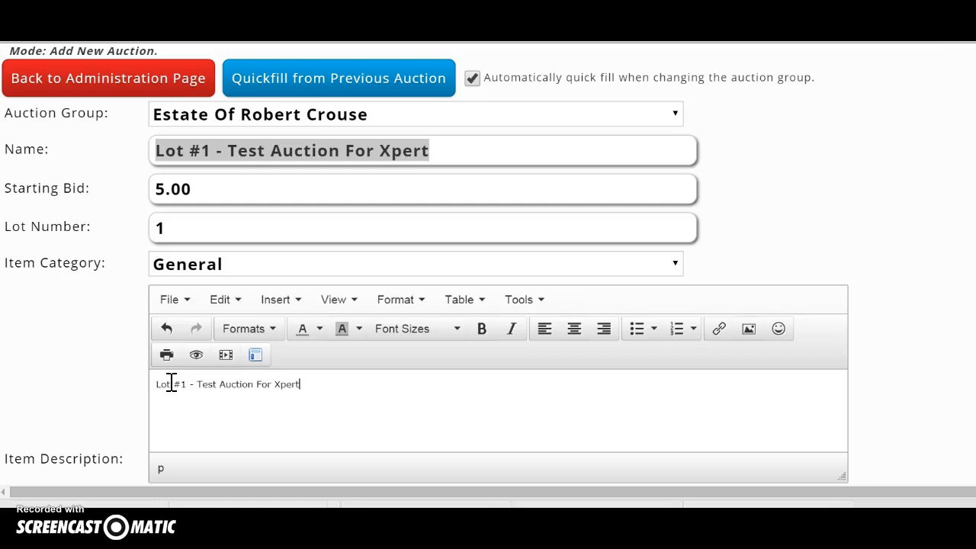
{"action": "scroll", "coordinate": [172, 383], "scroll_direction": "down", "scroll_amount": 2}
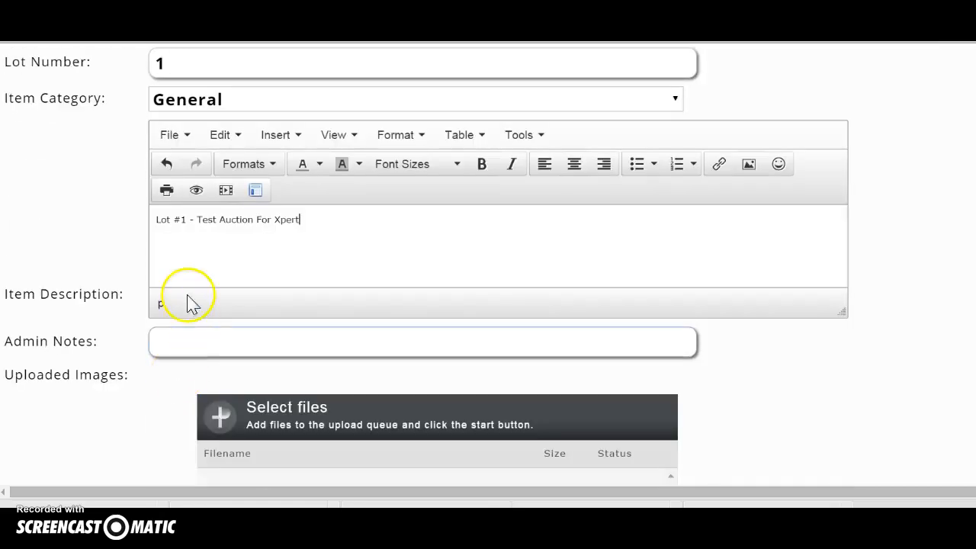
{"action": "key", "text": "Return"}
Add the packing note and non-smoking-estate note lines to the description.
{"action": "type", "text": "Please bring your own boxes & packing. Thank You"}
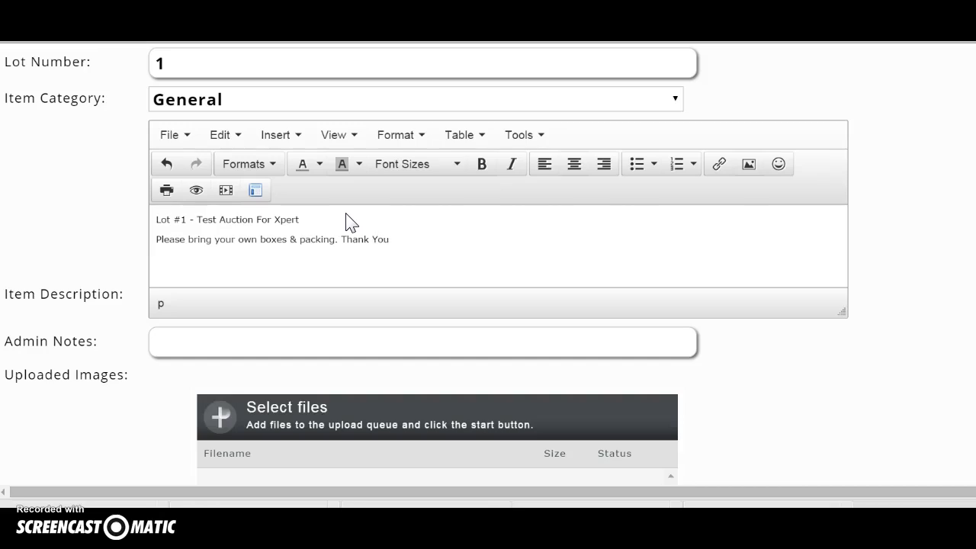
{"action": "left_click", "coordinate": [399, 240]}
{"action": "key", "text": "Return"}
{"action": "type", "text": "Comes from a clean non smoking estate"}
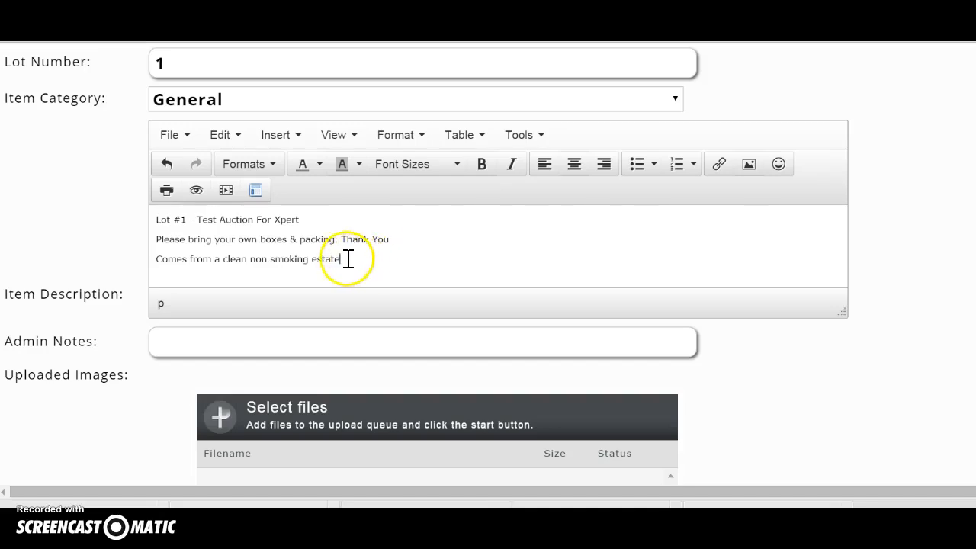
Give the two note lines a yellow highlight and start adding photos.
{"action": "left_click_drag", "start_coordinate": [345, 259], "coordinate": [151, 241]}
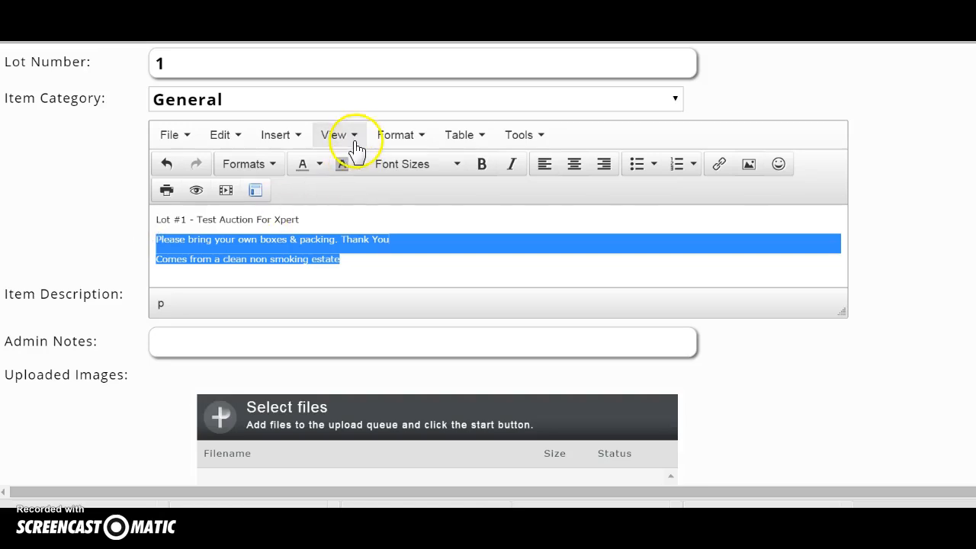
{"action": "left_click", "coordinate": [423, 140]}
{"action": "mouse_move", "coordinate": [427, 324]}
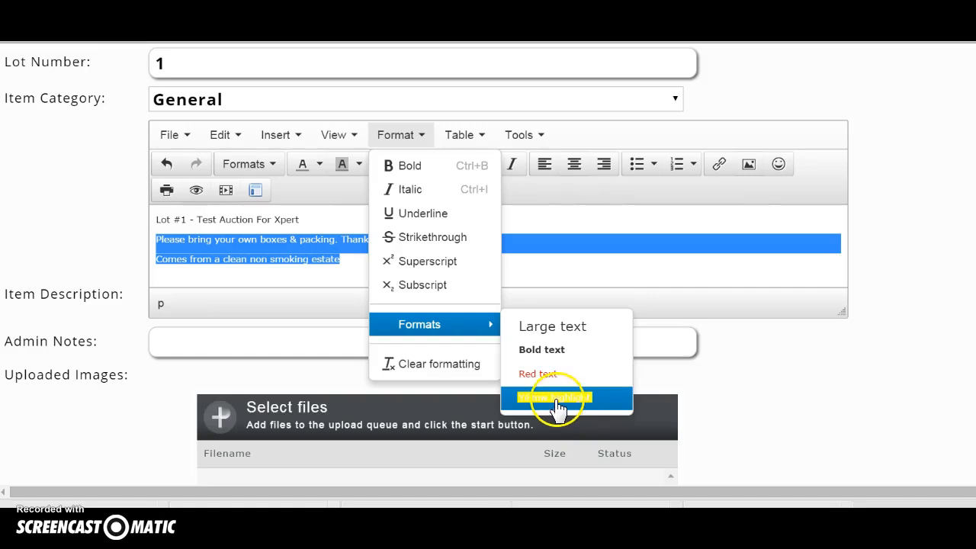
{"action": "left_click", "coordinate": [562, 402]}
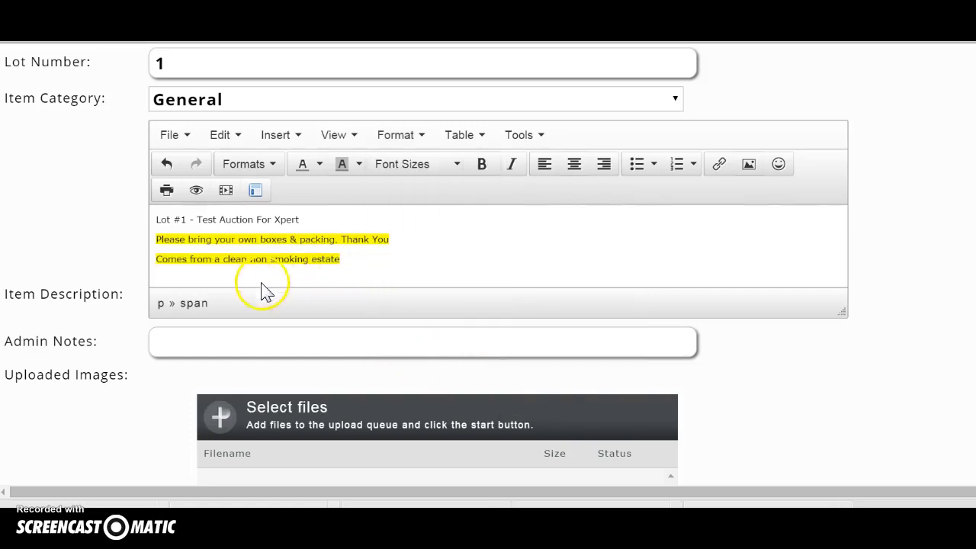
{"action": "scroll", "coordinate": [261, 290], "scroll_direction": "down", "scroll_amount": 2}
{"action": "left_click", "coordinate": [244, 471]}
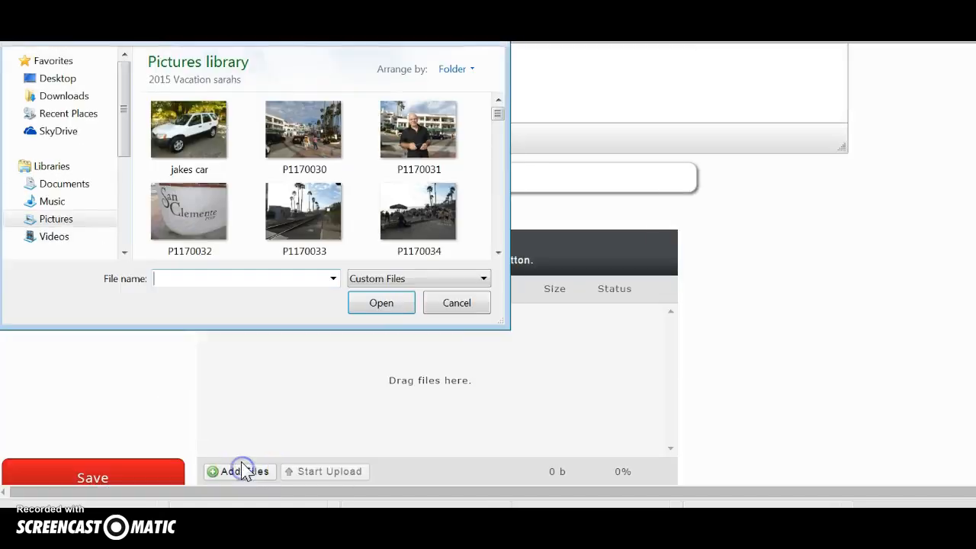
Upload jakes car.jpg from the Pictures library to the Lot #1 auction.
{"action": "left_click", "coordinate": [187, 130]}
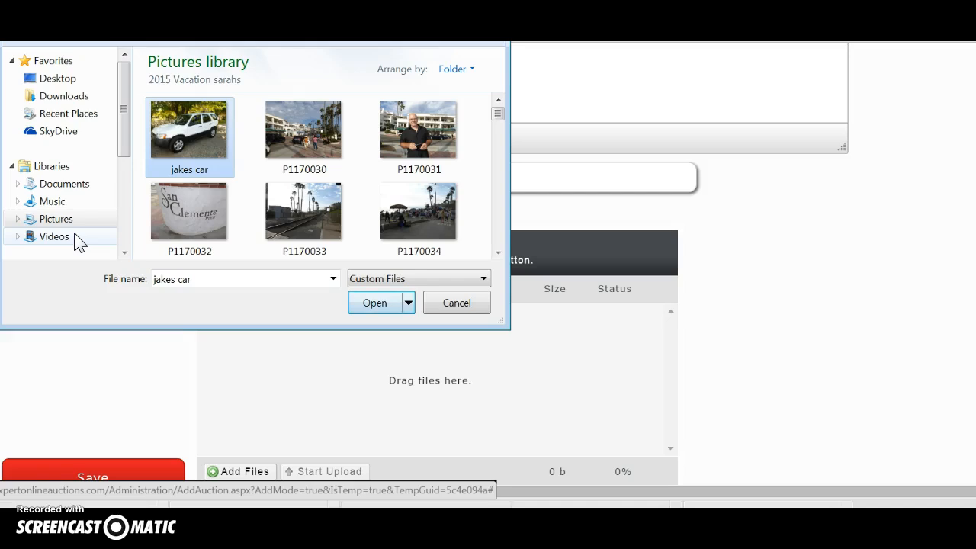
{"action": "left_click", "coordinate": [95, 219]}
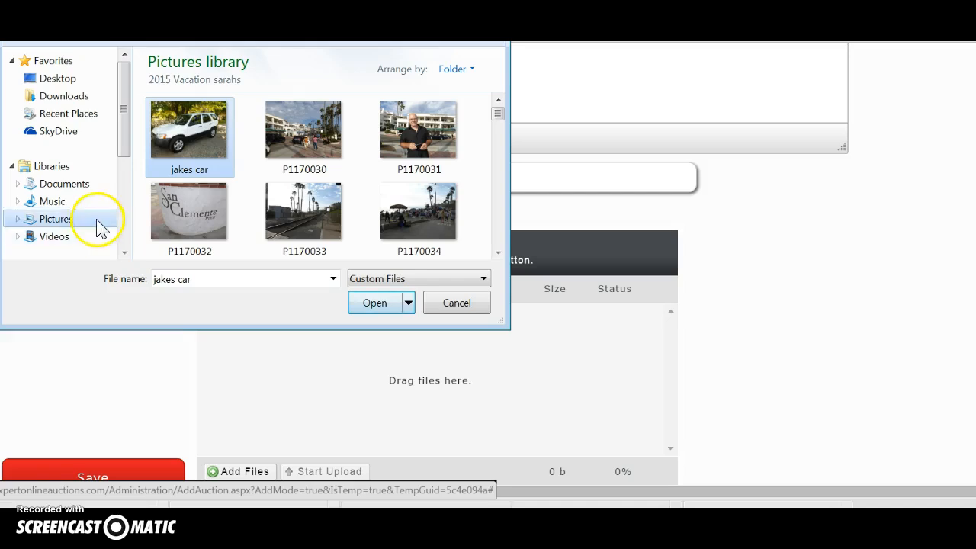
{"action": "left_click", "coordinate": [361, 306]}
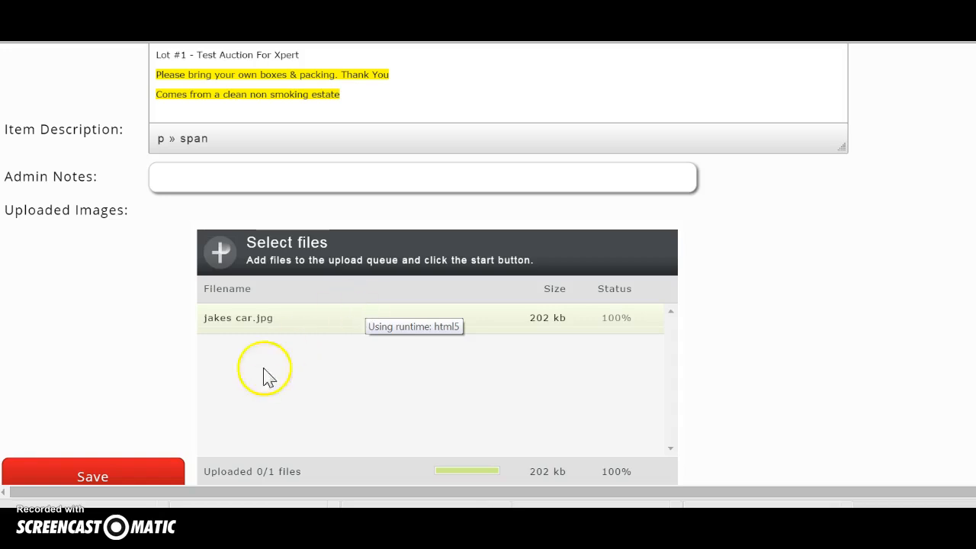
{"action": "scroll", "coordinate": [128, 398], "scroll_direction": "down", "scroll_amount": 2}
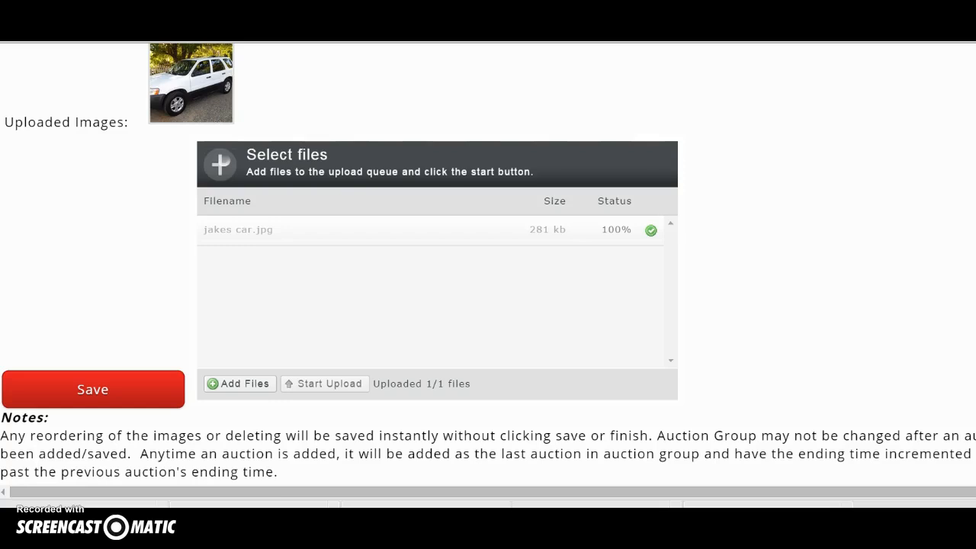
Drag P1010576 from the Pictures 1pegout folder into Lot #1's upload queue.
{"action": "left_click", "coordinate": [19, 497]}
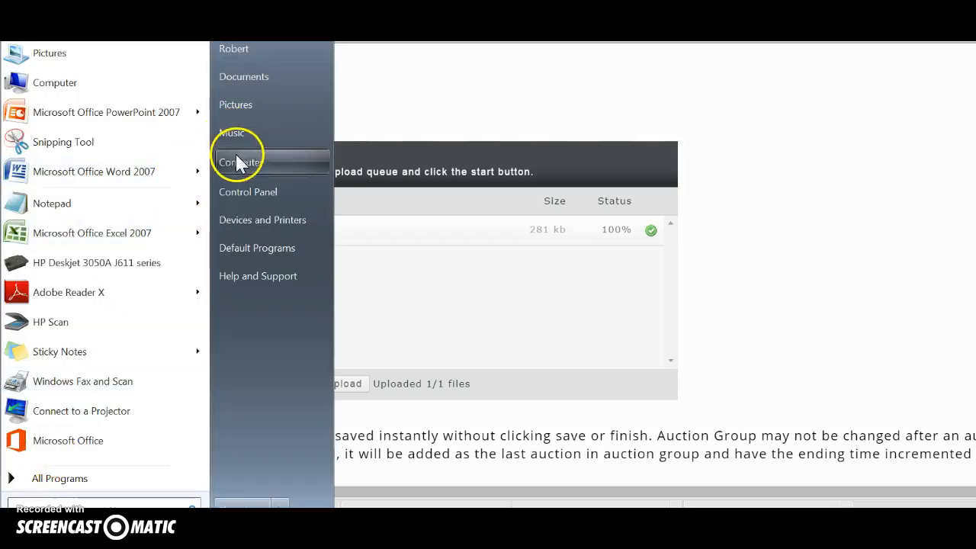
{"action": "left_click", "coordinate": [269, 111]}
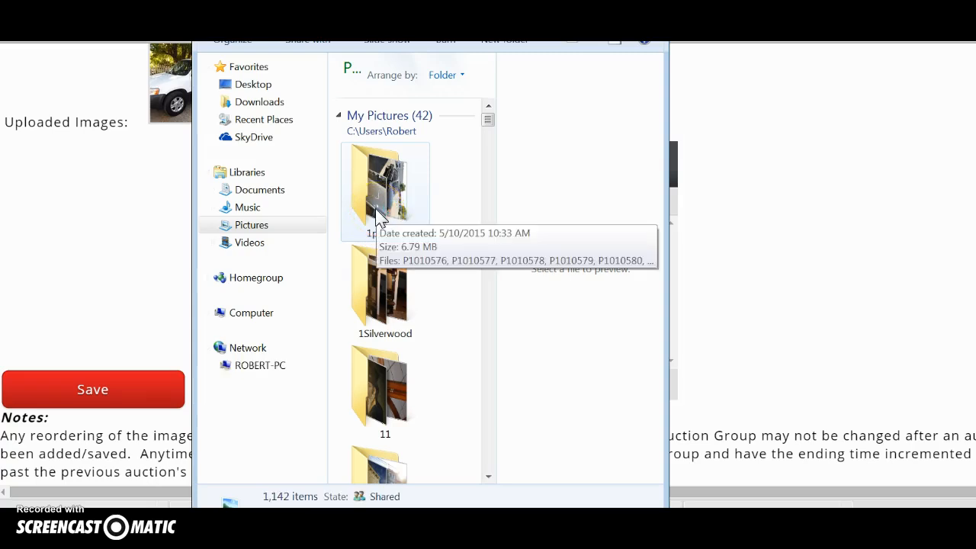
{"action": "left_click", "coordinate": [379, 195]}
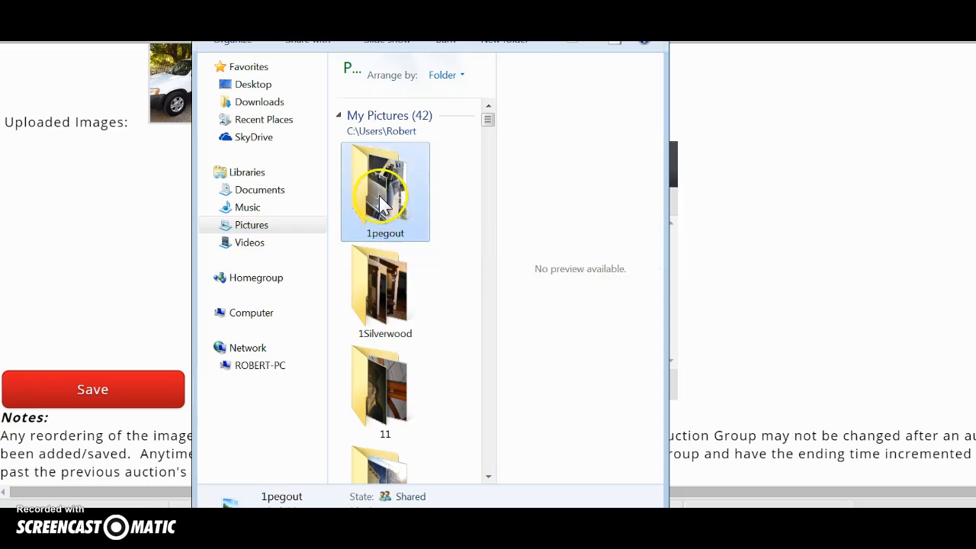
{"action": "double_click", "coordinate": [379, 197]}
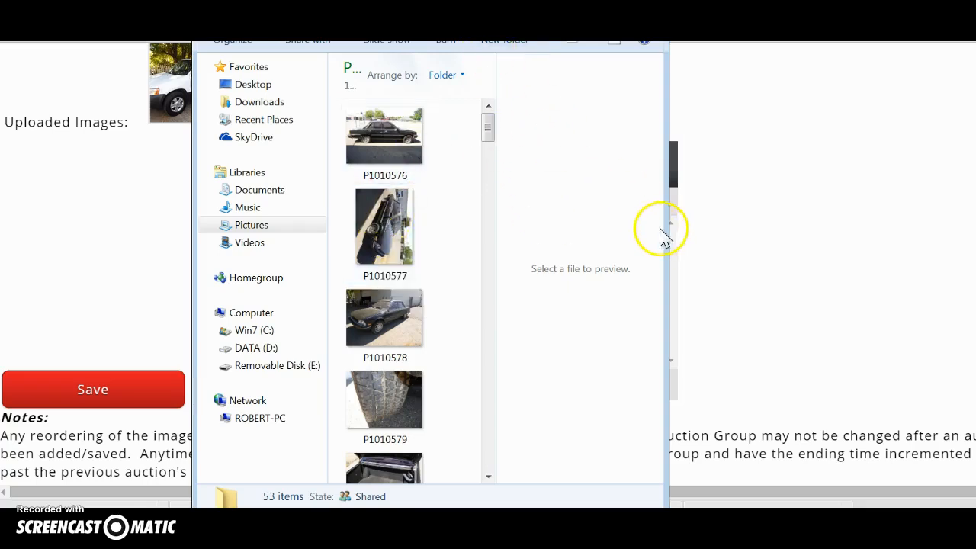
{"action": "left_click_drag", "start_coordinate": [473, 4], "coordinate": [779, 21]}
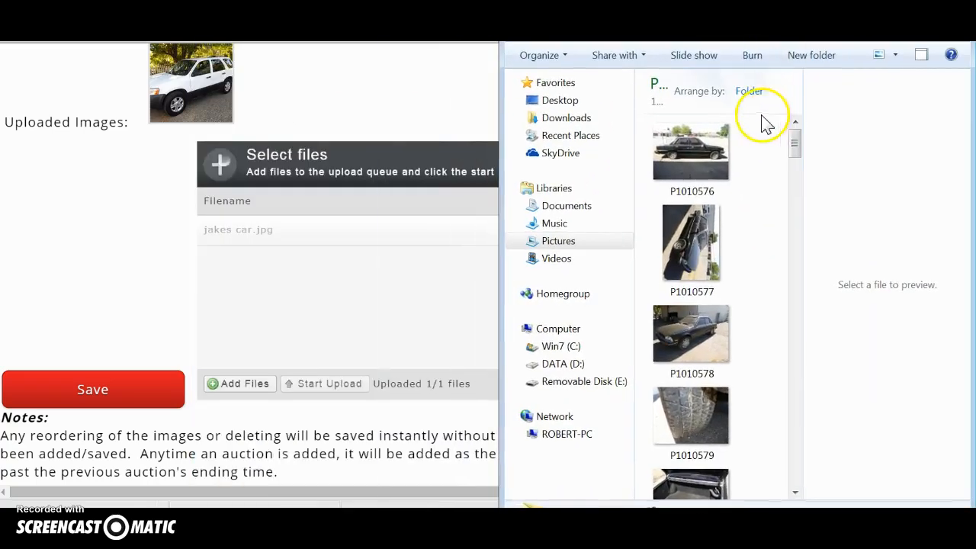
{"action": "left_click_drag", "start_coordinate": [693, 147], "coordinate": [275, 299]}
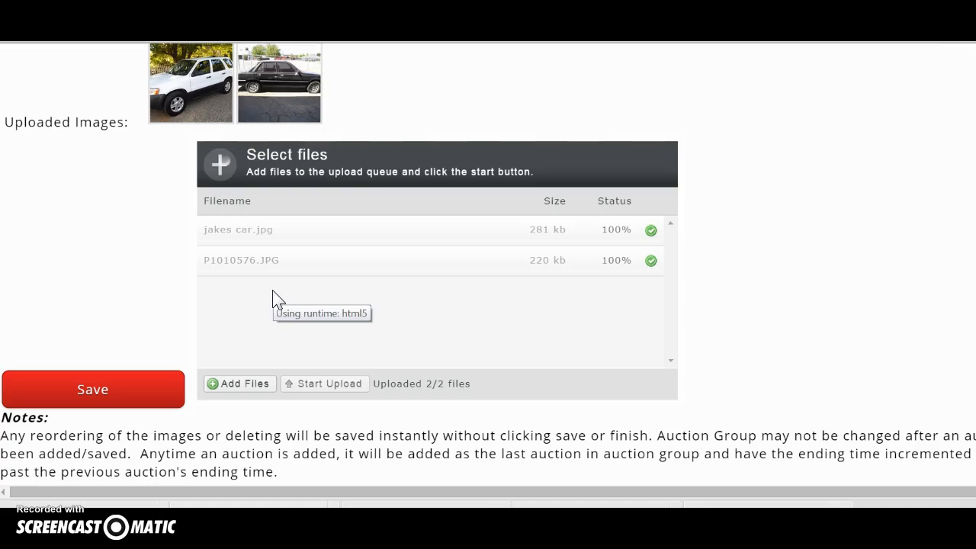
Save the Lot #1 listing with its description and two photos, then use Save and Finish.
{"action": "left_click", "coordinate": [142, 398]}
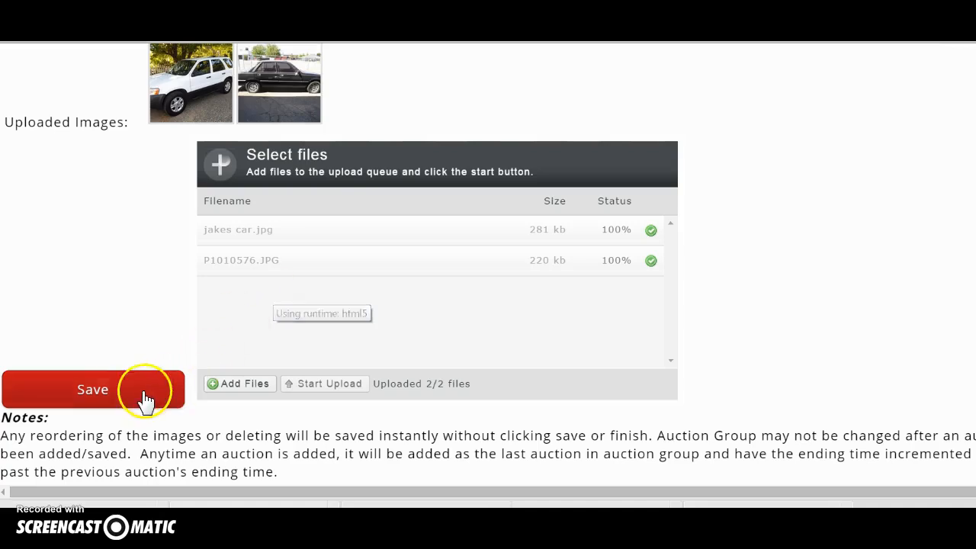
{"action": "left_click", "coordinate": [106, 402]}
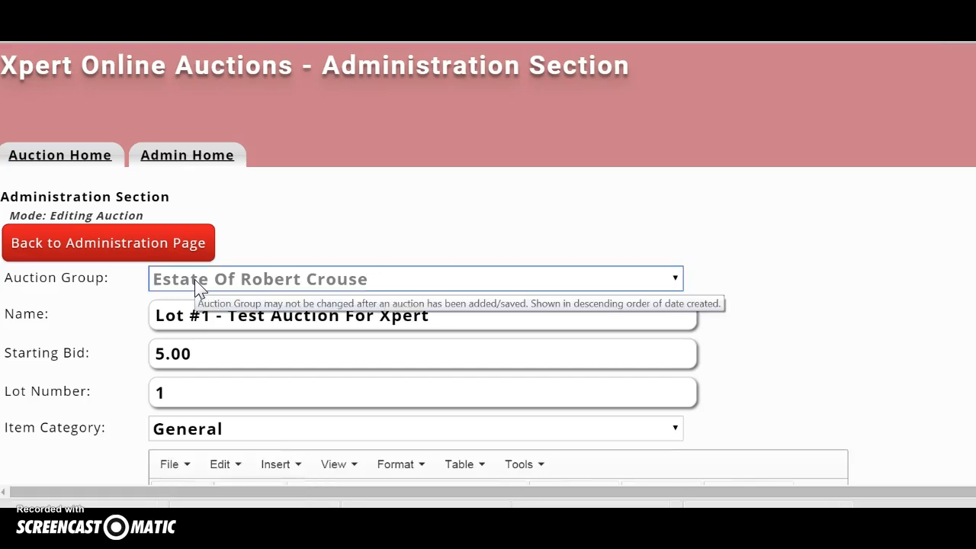
{"action": "scroll", "coordinate": [316, 130], "scroll_direction": "down", "scroll_amount": 4}
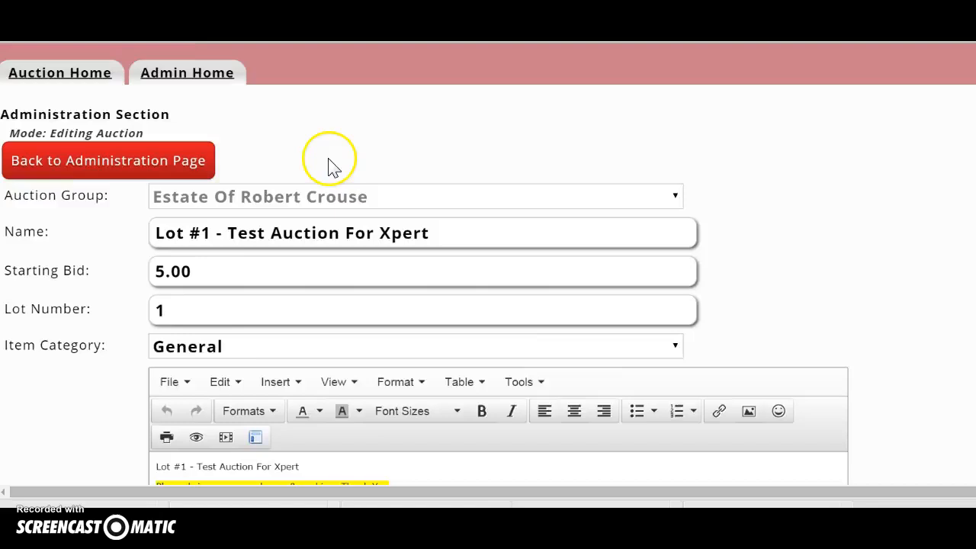
{"action": "scroll", "coordinate": [187, 344], "scroll_direction": "down", "scroll_amount": 3}
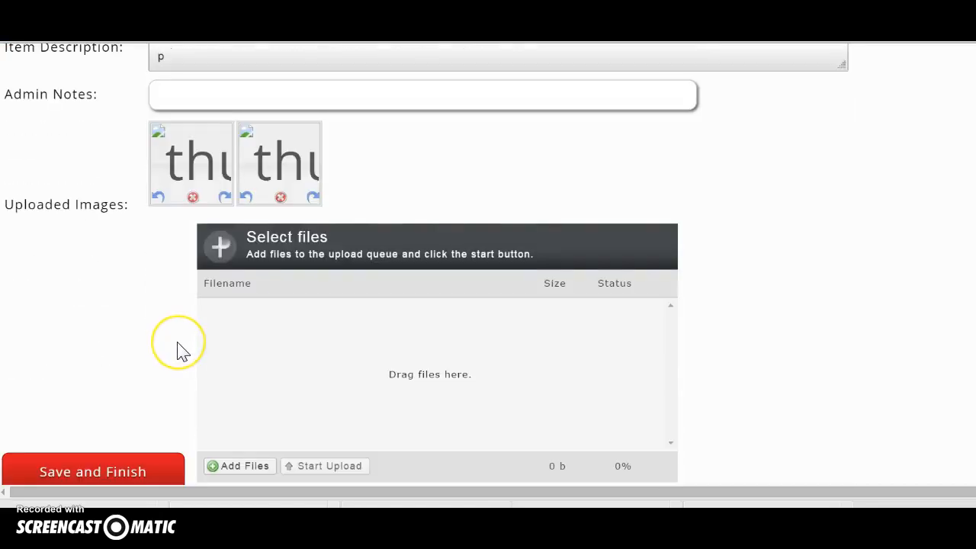
{"action": "scroll", "coordinate": [182, 349], "scroll_direction": "up", "scroll_amount": 1}
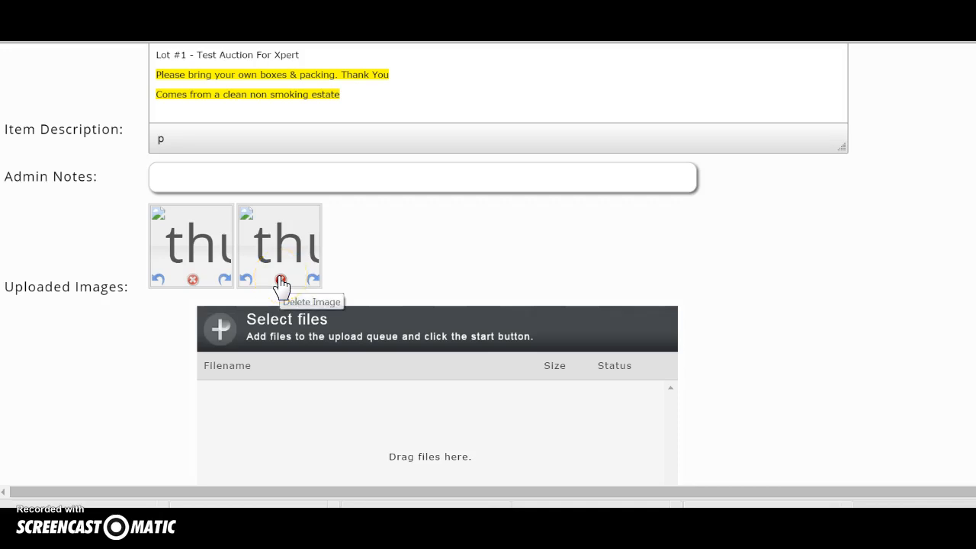
{"action": "scroll", "coordinate": [218, 304], "scroll_direction": "down", "scroll_amount": 2}
{"action": "left_click", "coordinate": [83, 390]}
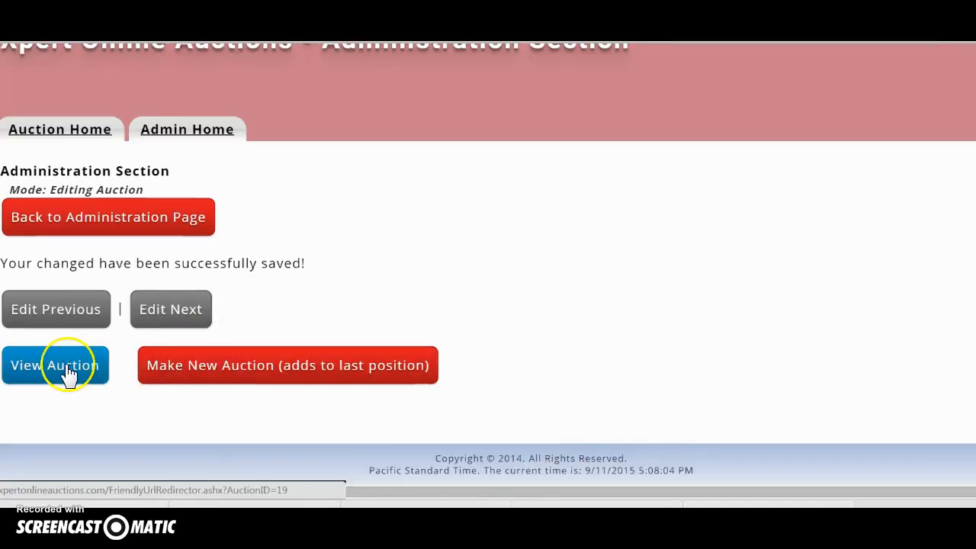
{"action": "left_click", "coordinate": [61, 366]}
Scroll through the published Lot #1 listing and its car photo, then go to the admin page.
{"action": "scroll", "coordinate": [302, 326], "scroll_direction": "down", "scroll_amount": 6}
{"action": "scroll", "coordinate": [301, 332], "scroll_direction": "up", "scroll_amount": 5}
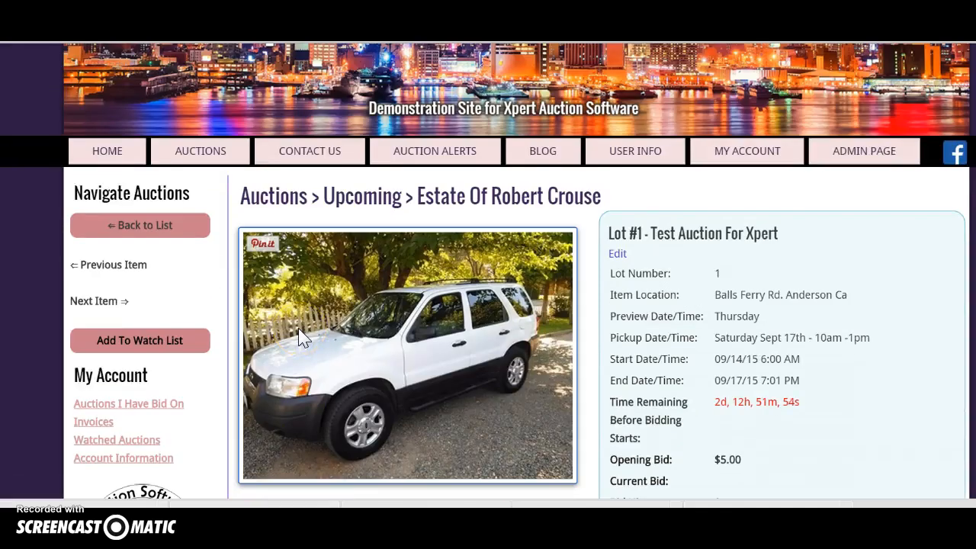
{"action": "scroll", "coordinate": [297, 331], "scroll_direction": "down", "scroll_amount": 3}
{"action": "scroll", "coordinate": [298, 343], "scroll_direction": "up", "scroll_amount": 3}
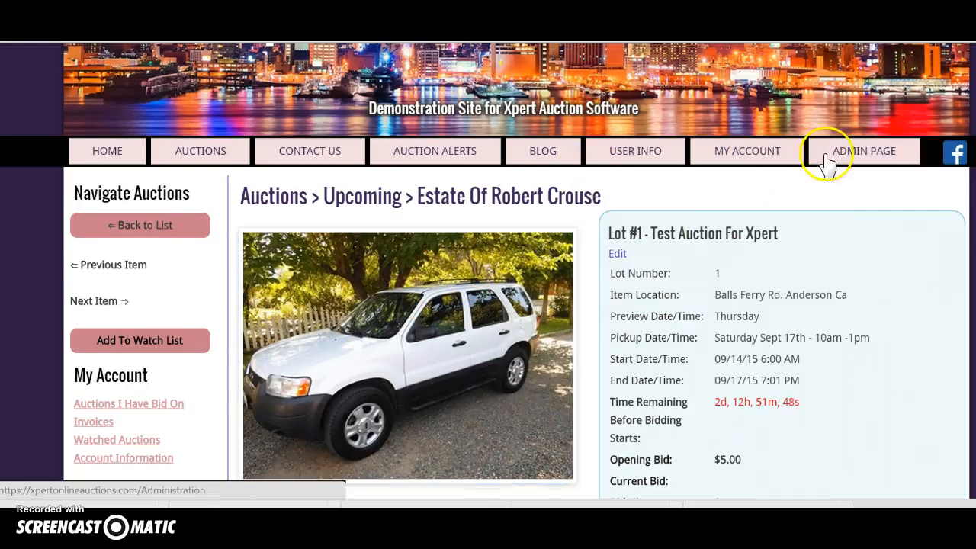
{"action": "left_click", "coordinate": [853, 157]}
{"action": "scroll", "coordinate": [592, 235], "scroll_direction": "down", "scroll_amount": 2}
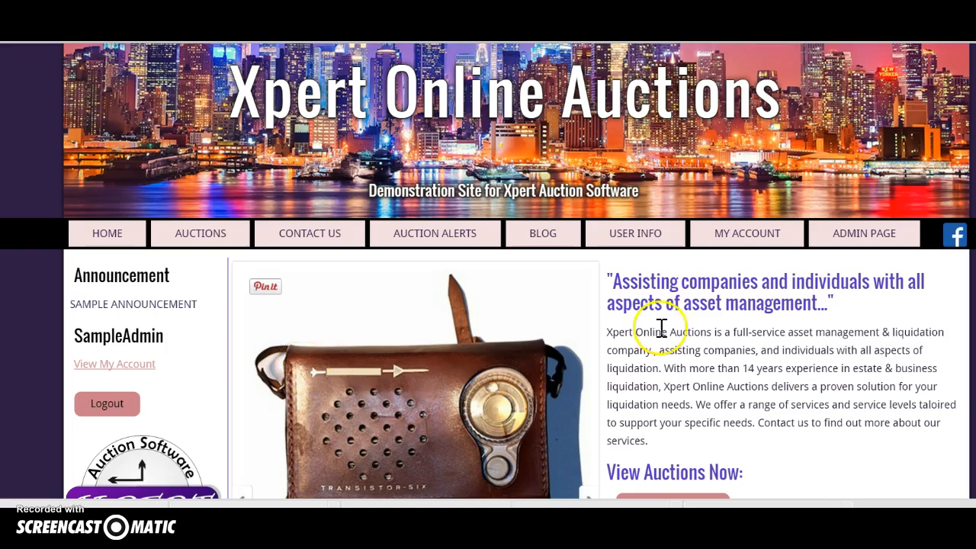
Return to the Administration Section home and browse its auction, user and site tools.
{"action": "left_click", "coordinate": [851, 243]}
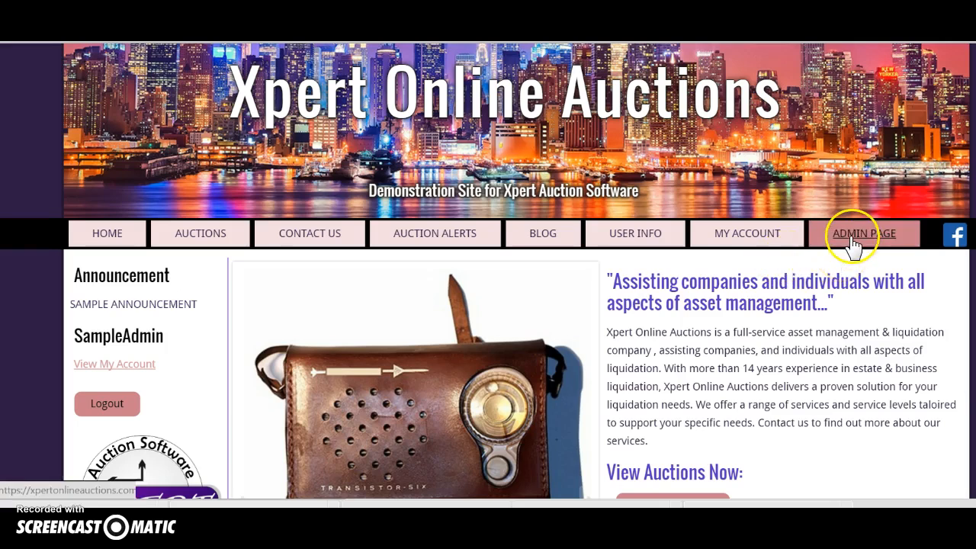
{"action": "left_click", "coordinate": [847, 237]}
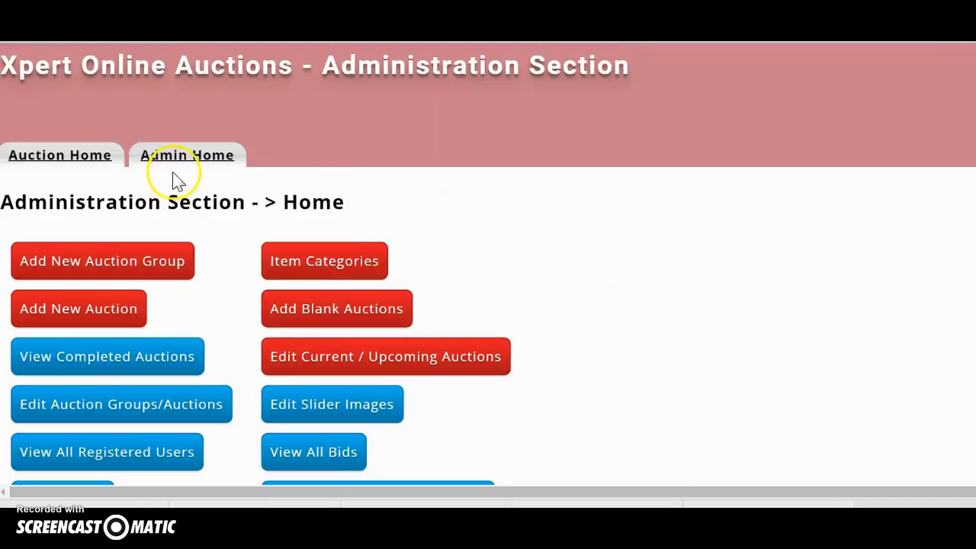
{"action": "scroll", "coordinate": [423, 176], "scroll_direction": "down", "scroll_amount": 1}
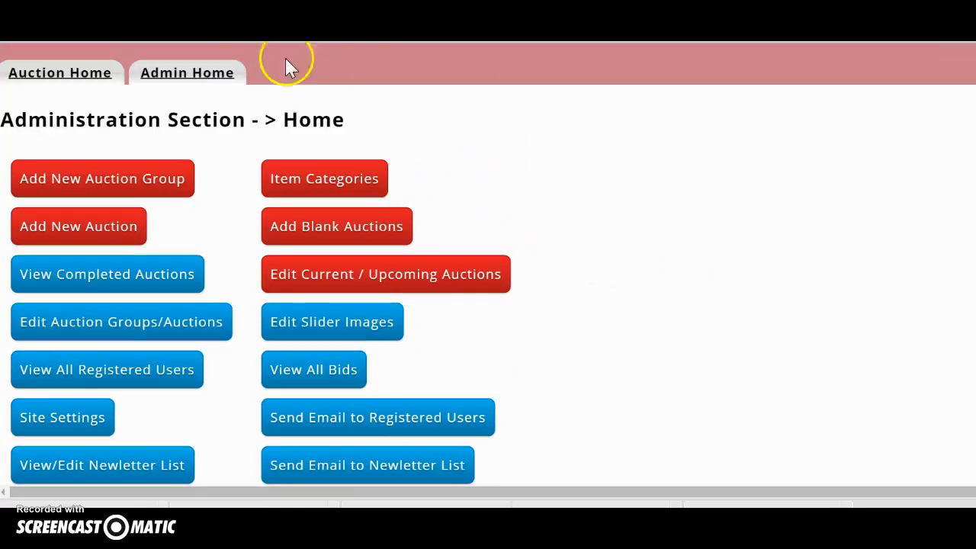
{"action": "scroll", "coordinate": [588, 191], "scroll_direction": "down", "scroll_amount": 3}
{"action": "scroll", "coordinate": [312, 198], "scroll_direction": "up", "scroll_amount": 2}
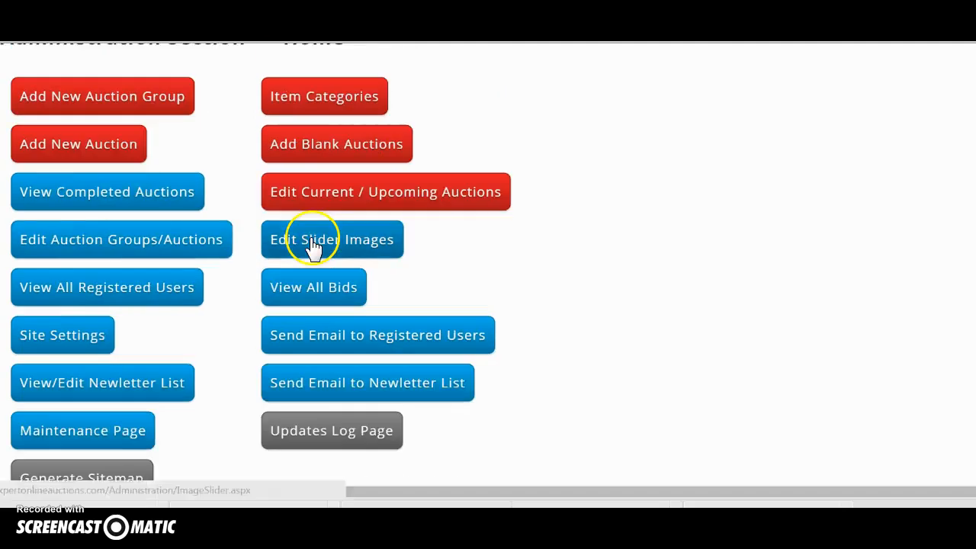
{"action": "scroll", "coordinate": [313, 245], "scroll_direction": "down", "scroll_amount": 6}
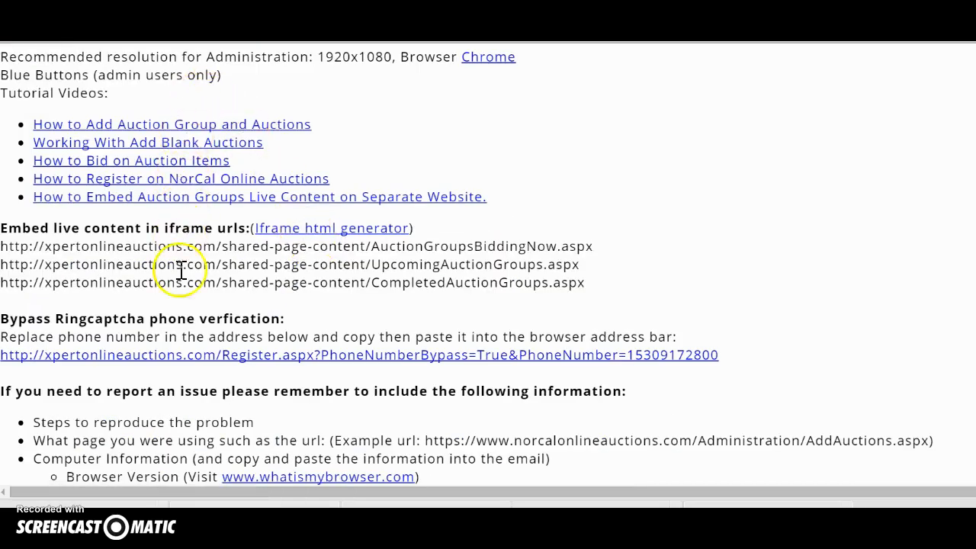
{"action": "scroll", "coordinate": [185, 289], "scroll_direction": "down", "scroll_amount": 2}
{"action": "scroll", "coordinate": [185, 289], "scroll_direction": "up", "scroll_amount": 4}
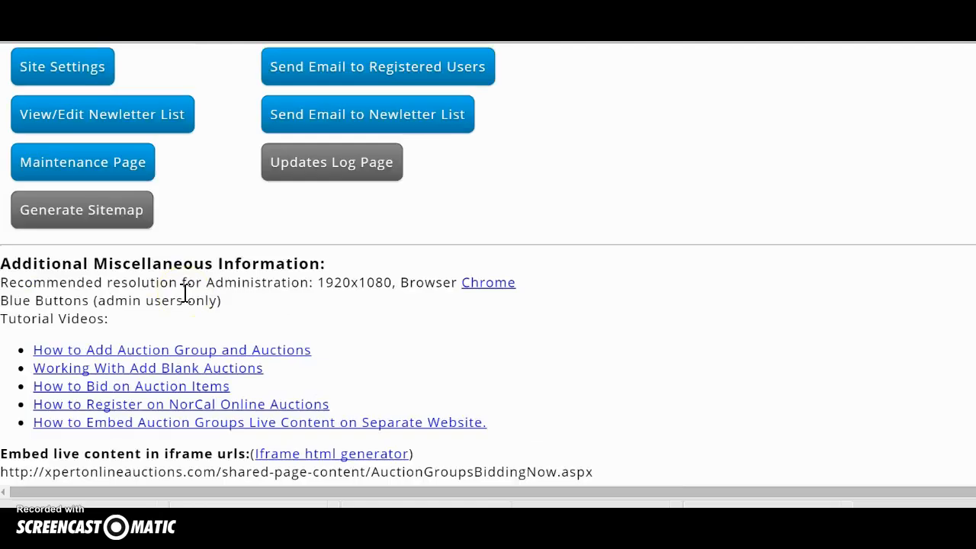
{"action": "scroll", "coordinate": [186, 297], "scroll_direction": "up", "scroll_amount": 4}
{"action": "left_click", "coordinate": [194, 301]}
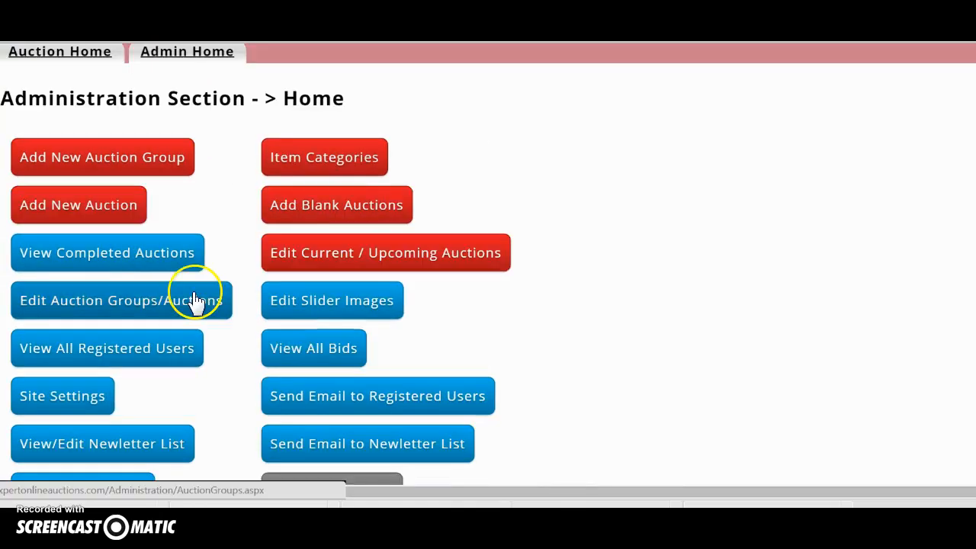
Create a new auction group with the estate name ending 'Redding Ca' and friendly URL Estate-Sales-Redding-Liquidation.
{"action": "left_click", "coordinate": [115, 164]}
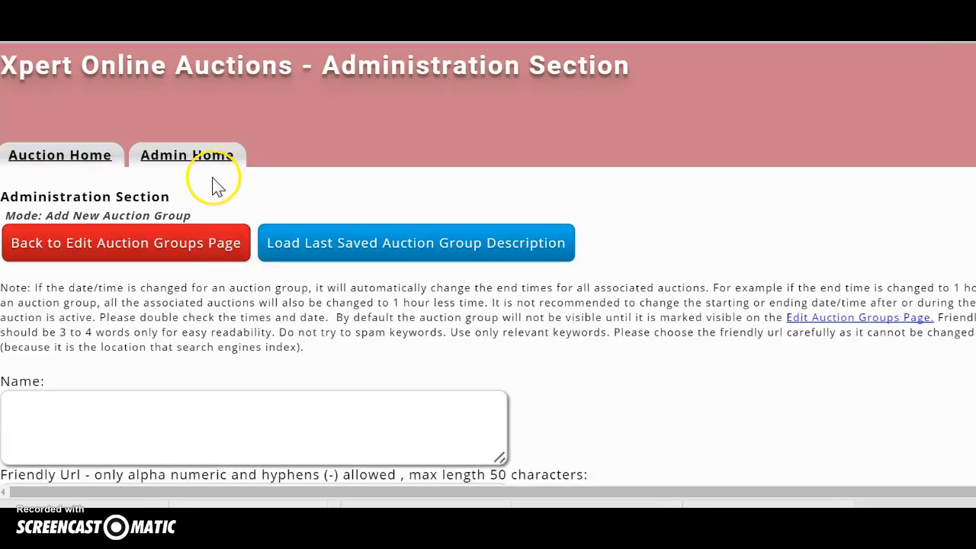
{"action": "left_click", "coordinate": [76, 398]}
{"action": "scroll", "coordinate": [46, 289], "scroll_direction": "down", "scroll_amount": 3}
{"action": "scroll", "coordinate": [65, 309], "scroll_direction": "up", "scroll_amount": 2}
{"action": "scroll", "coordinate": [65, 309], "scroll_direction": "down", "scroll_amount": 2}
{"action": "left_click", "coordinate": [54, 156]}
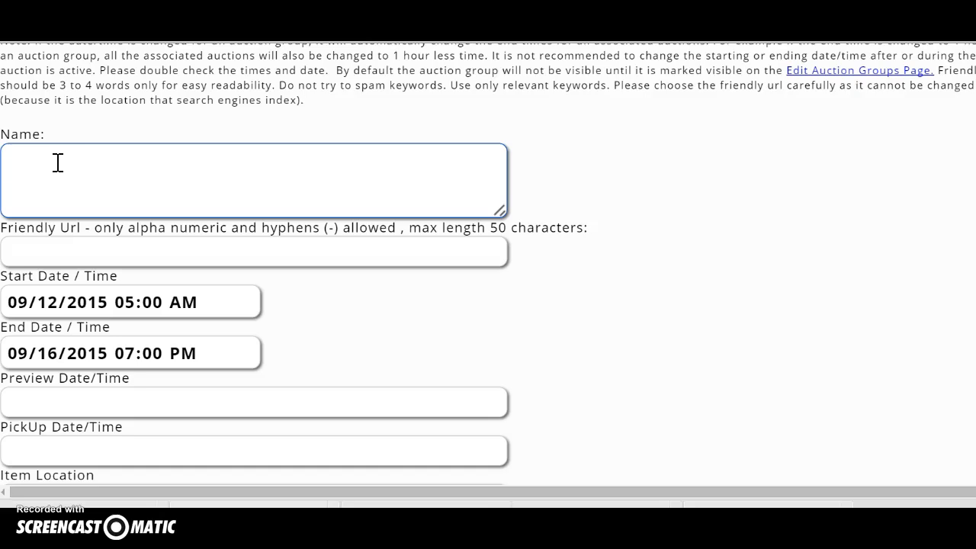
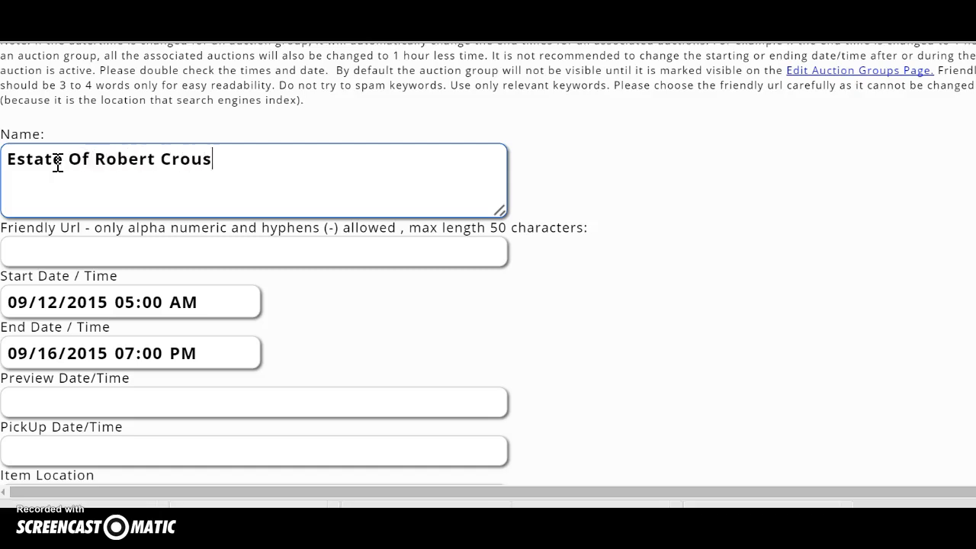
{"action": "left_click", "coordinate": [75, 256]}
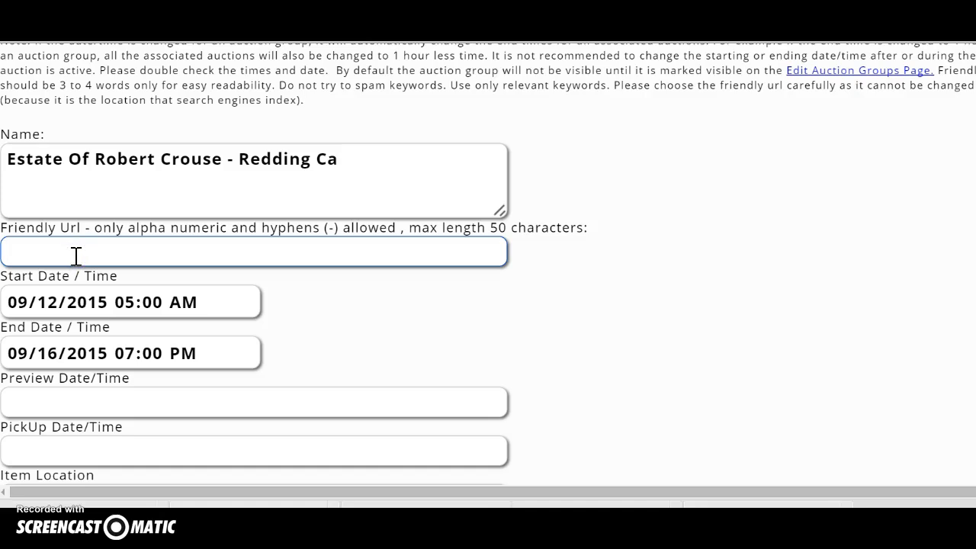
{"action": "type", "text": "Estate-Sales-Redding"}
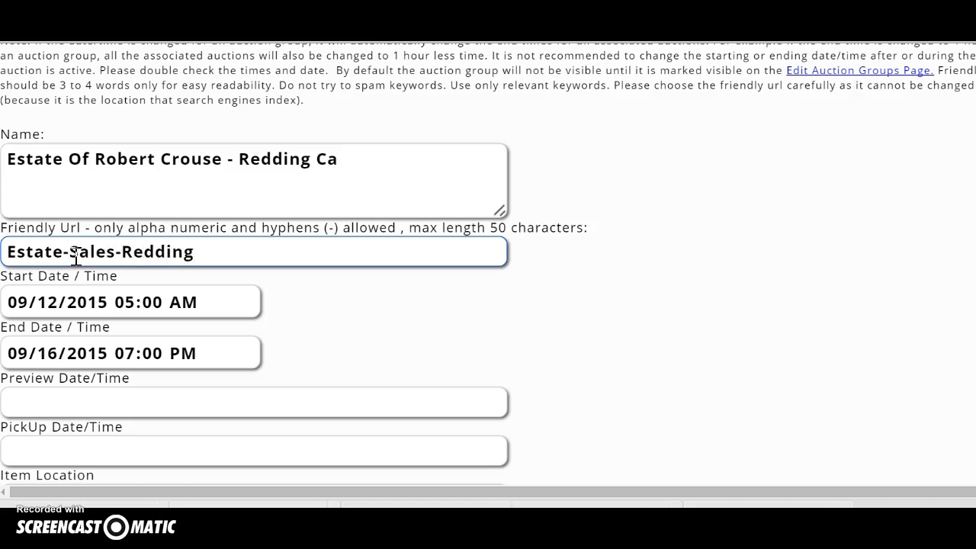
{"action": "type", "text": "-Liquidation"}
Set the group's start date to September 14 and end date to September 17, 2015.
{"action": "scroll", "coordinate": [76, 338], "scroll_direction": "down", "scroll_amount": 2}
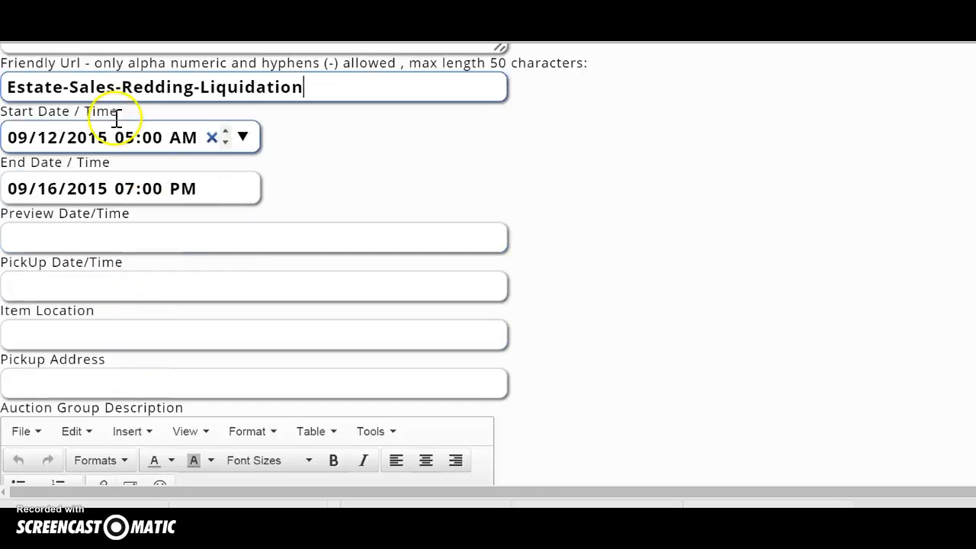
{"action": "left_click", "coordinate": [243, 137]}
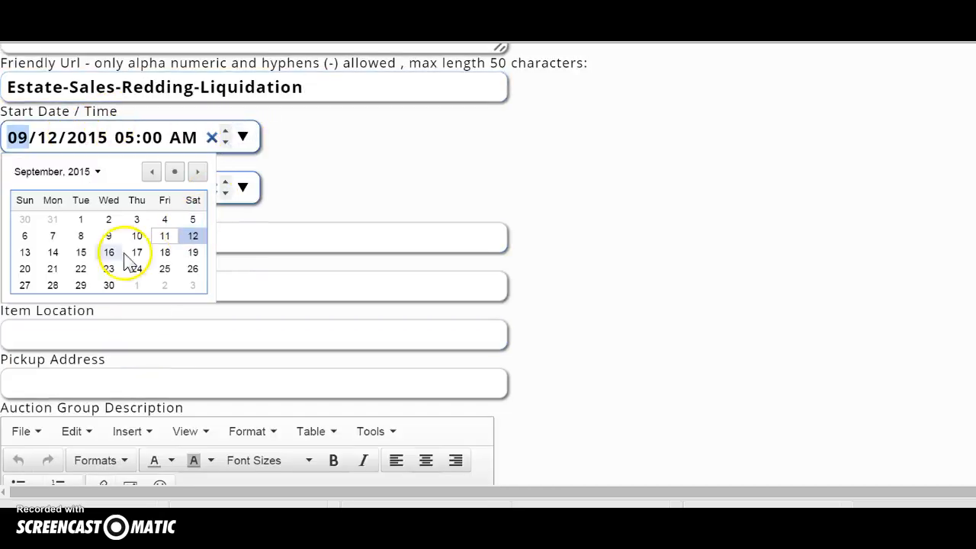
{"action": "left_click", "coordinate": [53, 251]}
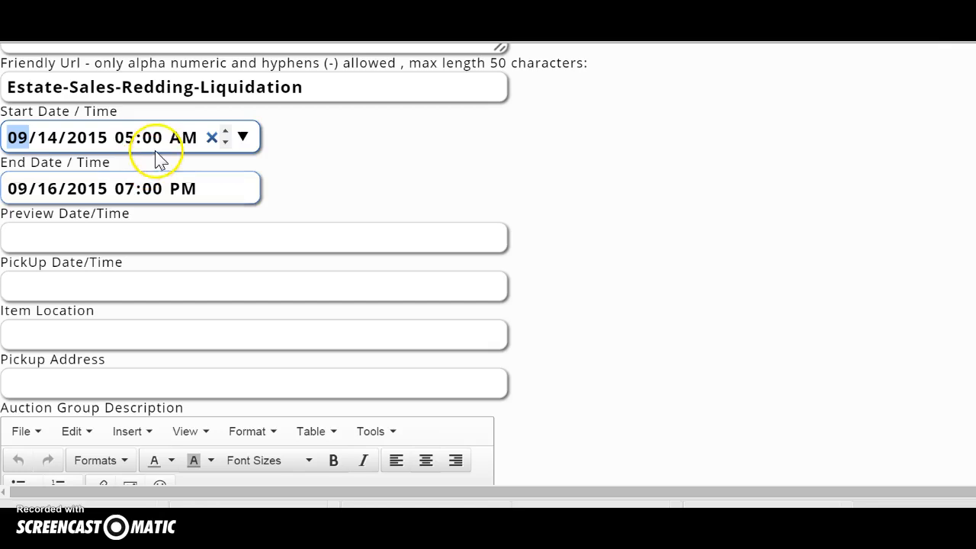
{"action": "left_click", "coordinate": [241, 190]}
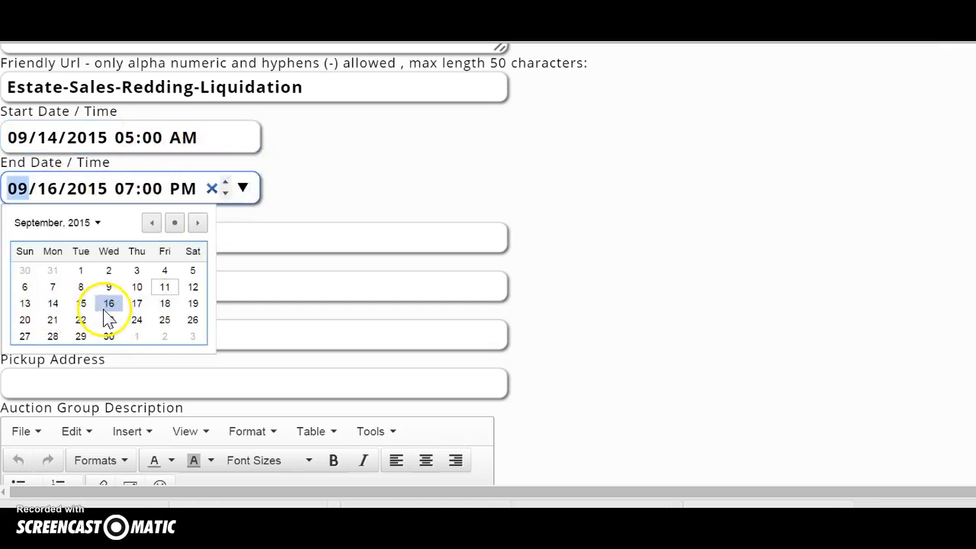
{"action": "left_click", "coordinate": [137, 304]}
Enter preview time 'Thursday 10am - 11am' and pickup time 'Saturday 10am - 1pm'.
{"action": "left_click", "coordinate": [145, 288]}
{"action": "left_click", "coordinate": [151, 236]}
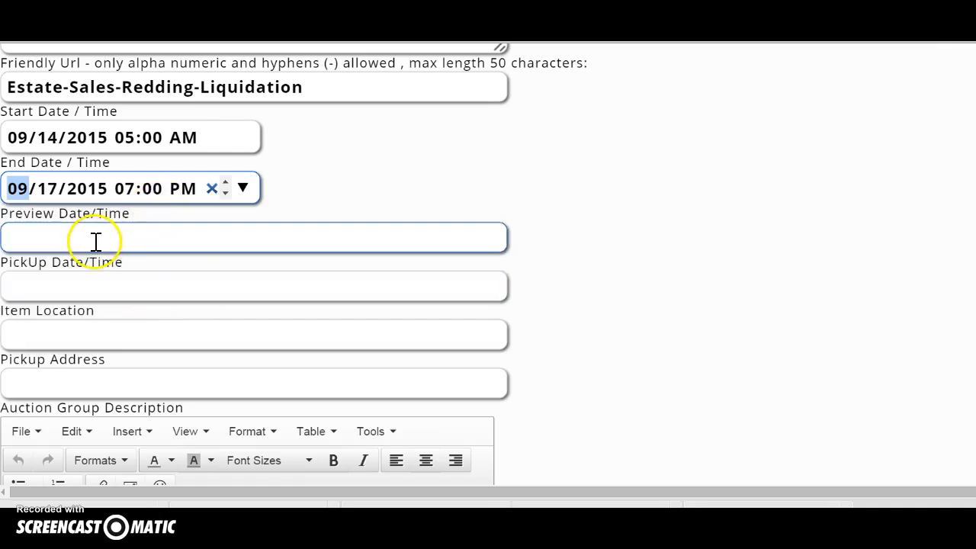
{"action": "type", "text": "Thu"}
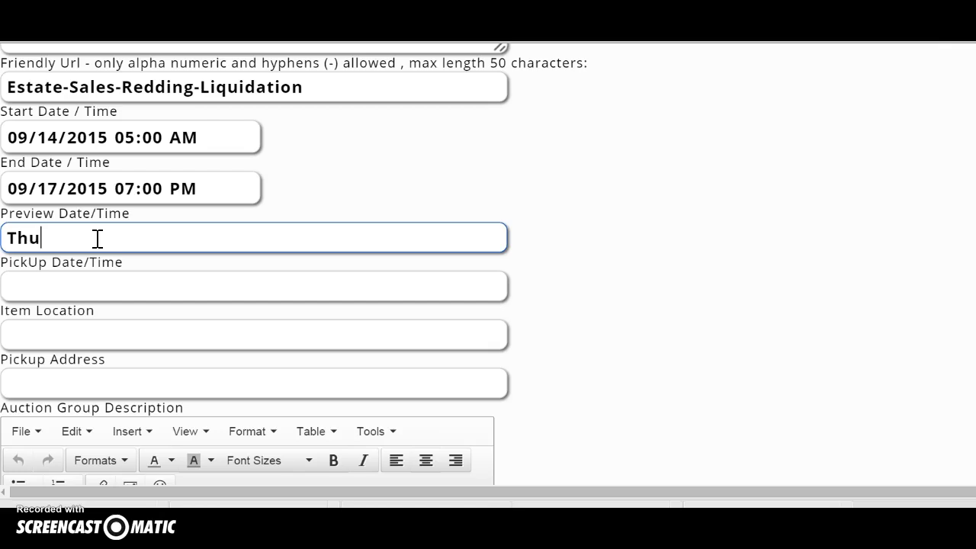
{"action": "type", "text": "rsday 10am - 11am"}
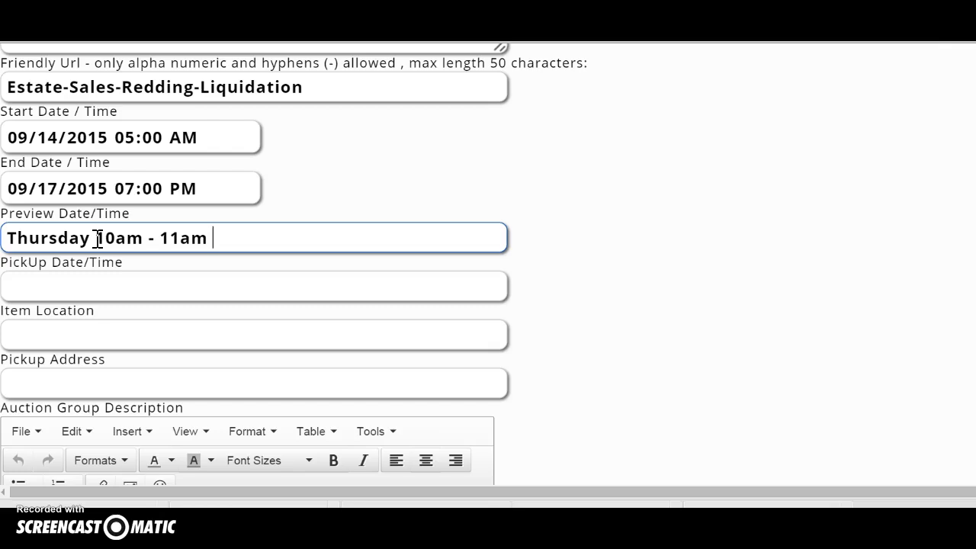
{"action": "left_click", "coordinate": [34, 285]}
{"action": "type", "text": "Saturday"}
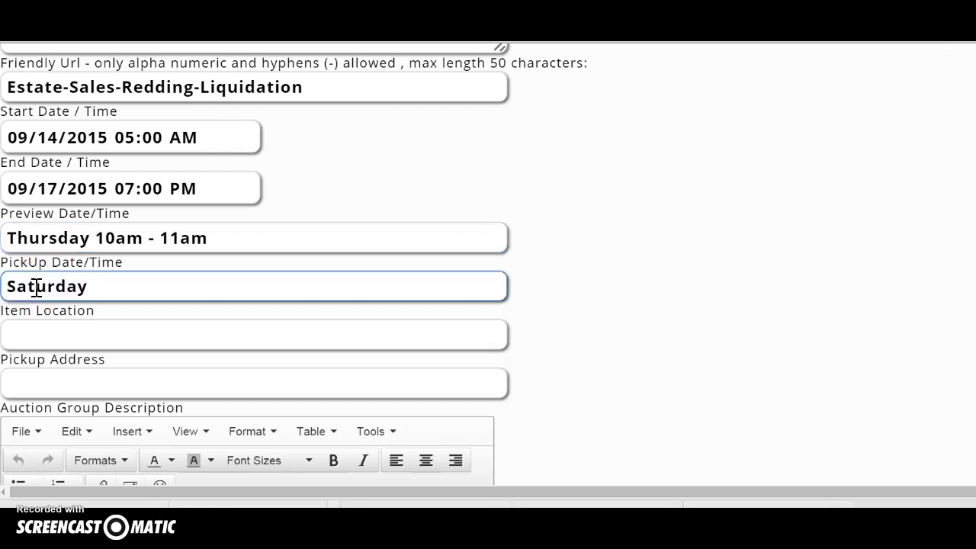
{"action": "type", "text": " 10am - 1pm"}
{"action": "left_click", "coordinate": [30, 335]}
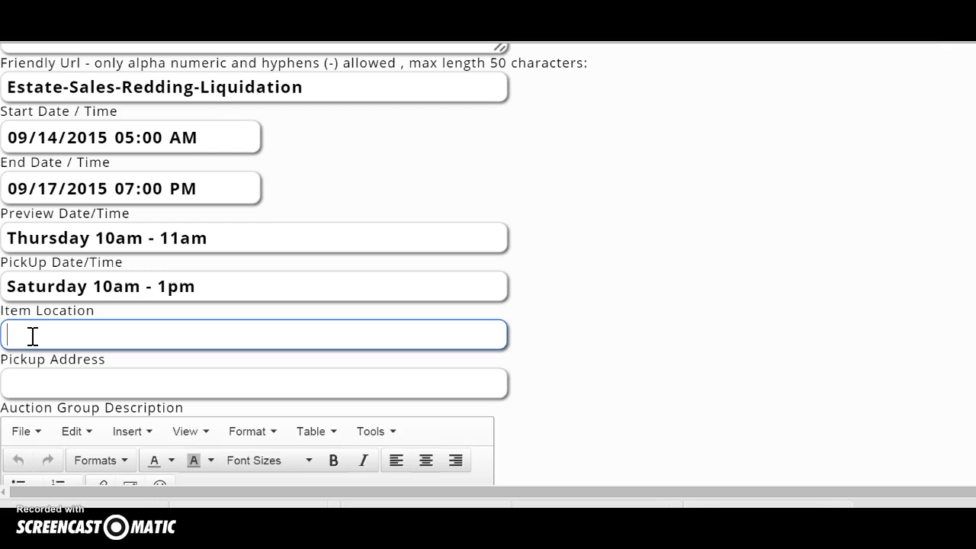
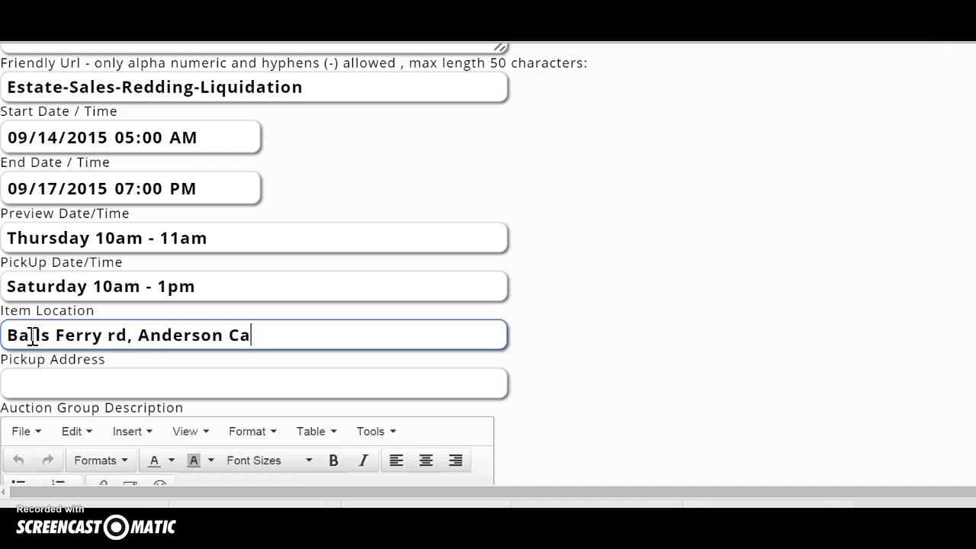
Enter the sale's street and town as the item location, capitalising 'Rd'.
{"action": "left_click", "coordinate": [115, 359]}
{"action": "left_click", "coordinate": [115, 332]}
{"action": "key", "text": "BackSpace"}
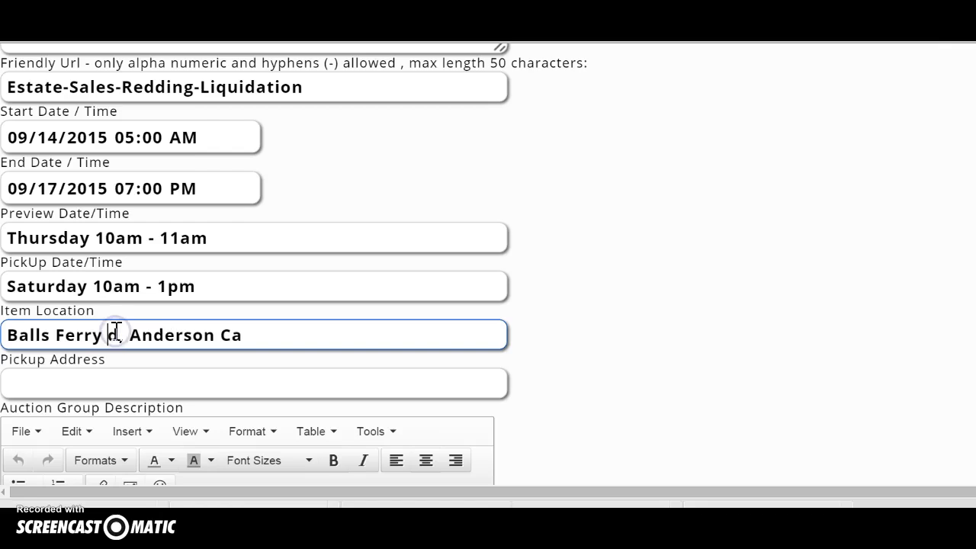
{"action": "type", "text": "R"}
Copy the item location into the pickup address and prefix it with the house number.
{"action": "left_click", "coordinate": [109, 381]}
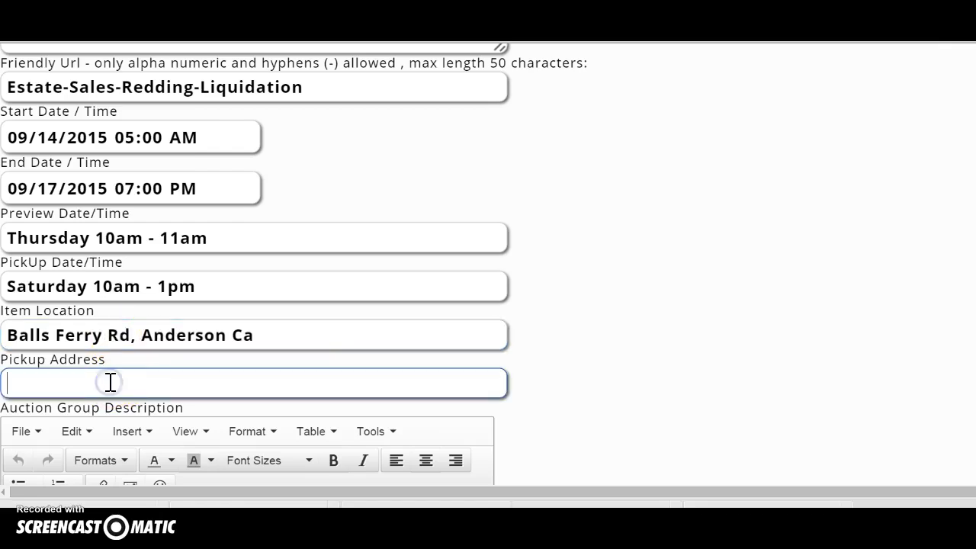
{"action": "left_click_drag", "start_coordinate": [245, 339], "coordinate": [6, 336]}
{"action": "key", "text": "ctrl+c"}
{"action": "left_click", "coordinate": [26, 383]}
{"action": "key", "text": "ctrl+v"}
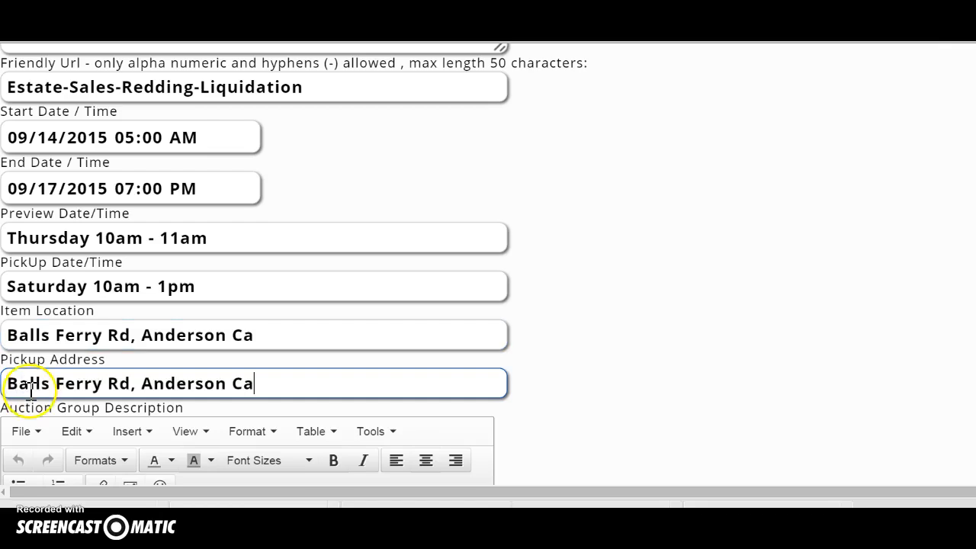
{"action": "left_click", "coordinate": [9, 384]}
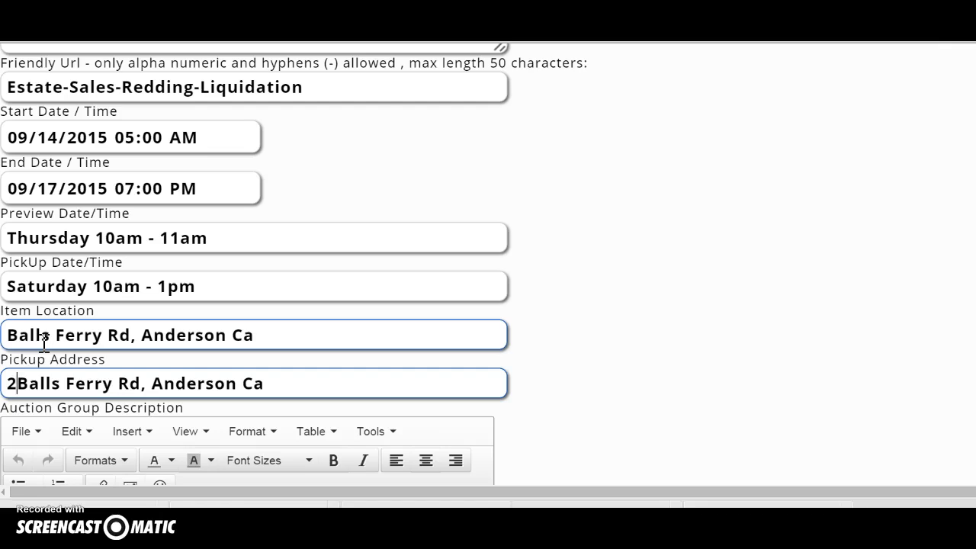
{"action": "left_click", "coordinate": [43, 377]}
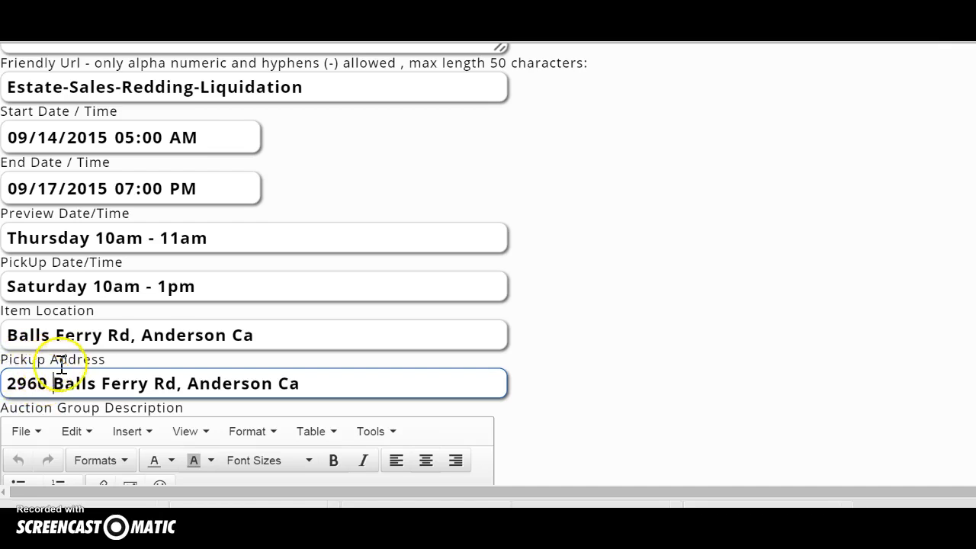
Write 'Estate Sale Redding Ca' in the Auction Group Description editor and save the group.
{"action": "scroll", "coordinate": [135, 375], "scroll_direction": "down", "scroll_amount": 3}
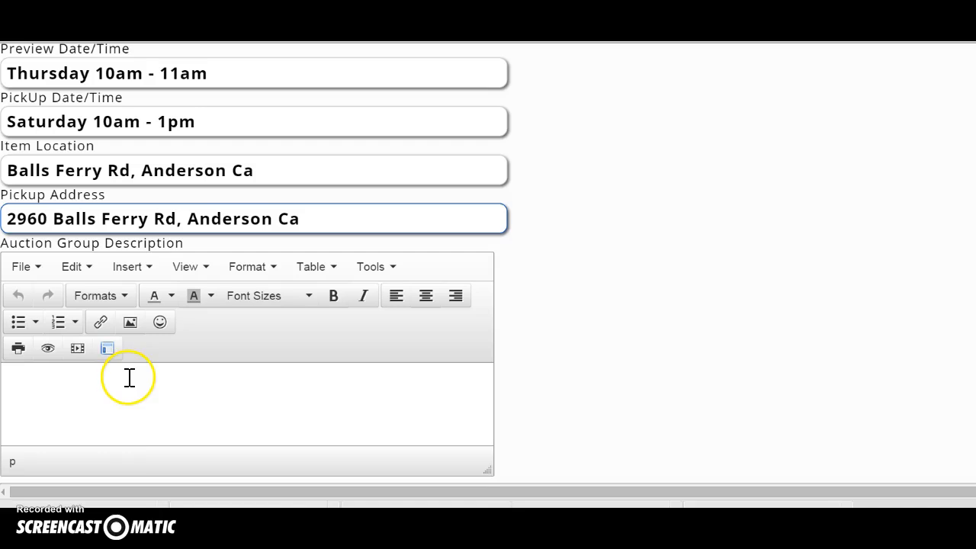
{"action": "left_click", "coordinate": [72, 375]}
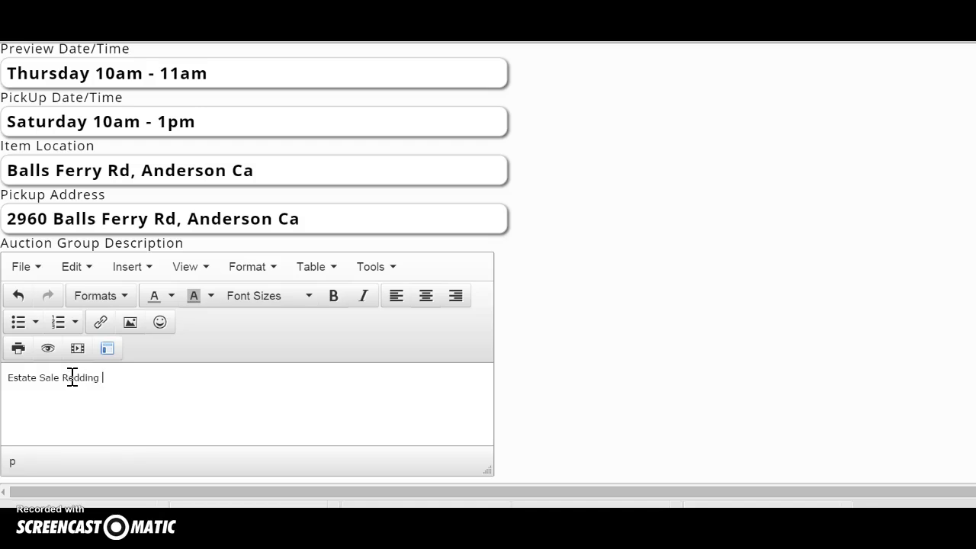
{"action": "left_click", "coordinate": [123, 375]}
{"action": "scroll", "coordinate": [124, 376], "scroll_direction": "down", "scroll_amount": 2}
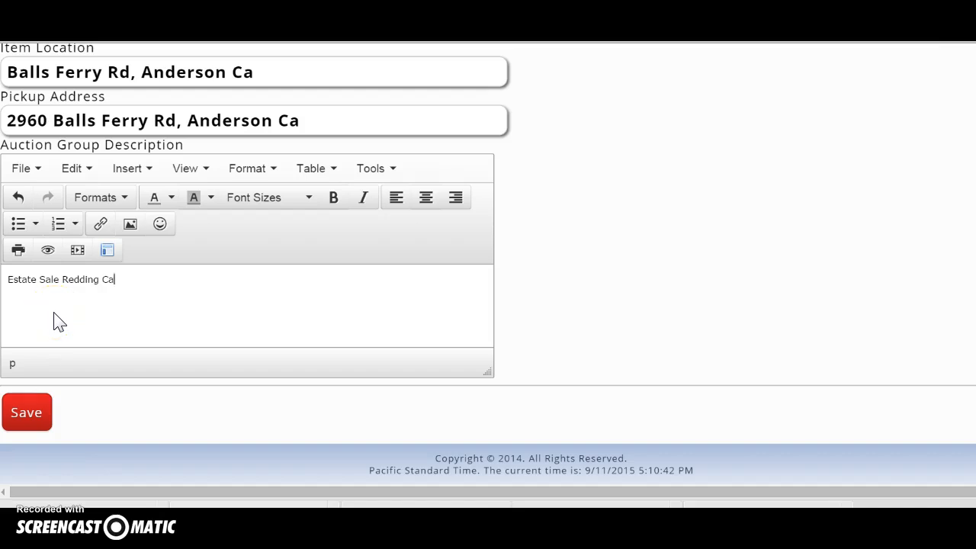
{"action": "left_click", "coordinate": [31, 406]}
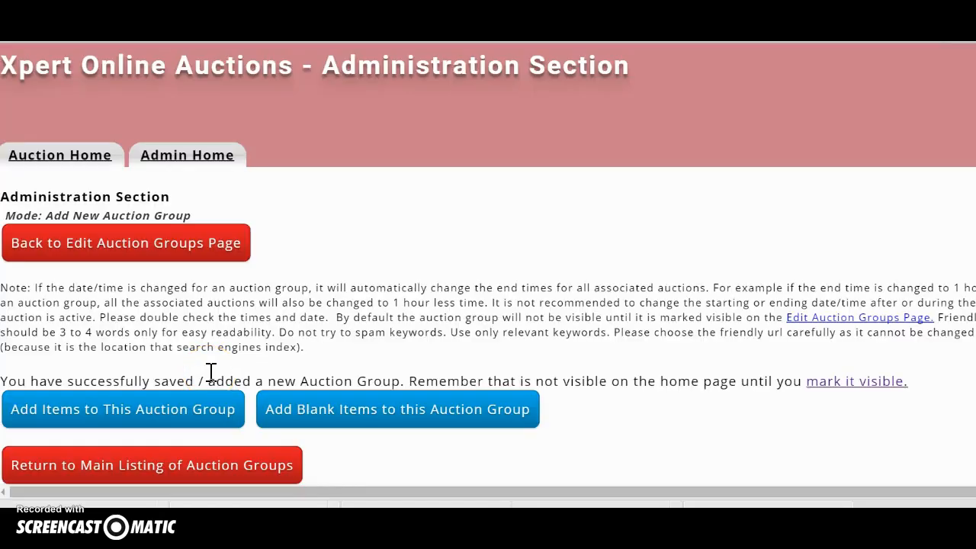
Open Add Blank Items for the Redding Ca estate group and enter 100 auctions to add.
{"action": "scroll", "coordinate": [212, 372], "scroll_direction": "down", "scroll_amount": 3}
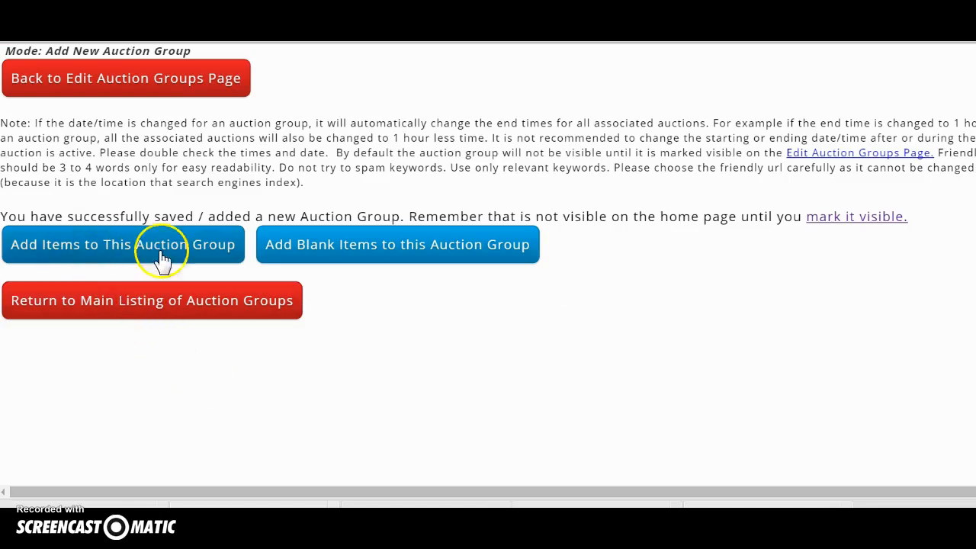
{"action": "left_click", "coordinate": [308, 257]}
{"action": "scroll", "coordinate": [305, 263], "scroll_direction": "down", "scroll_amount": 4}
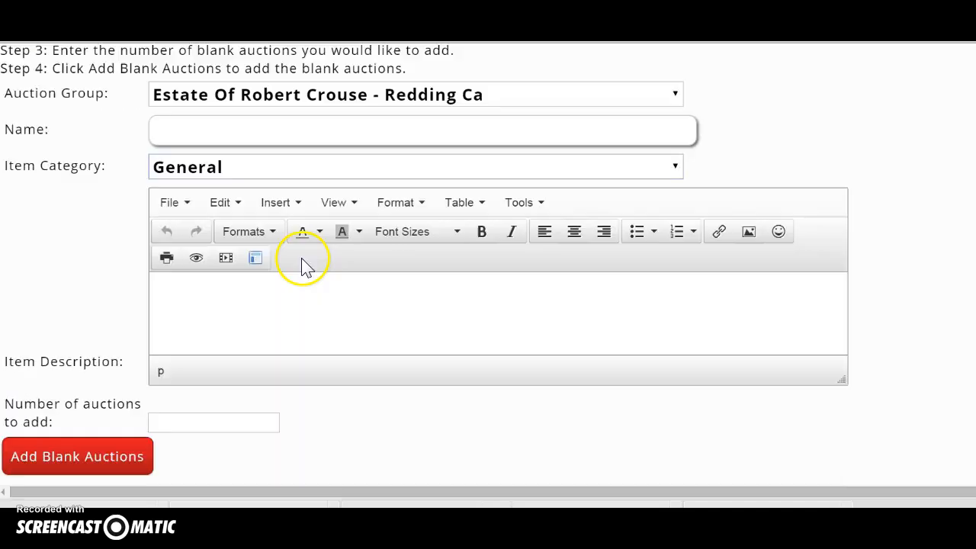
{"action": "left_click", "coordinate": [350, 128]}
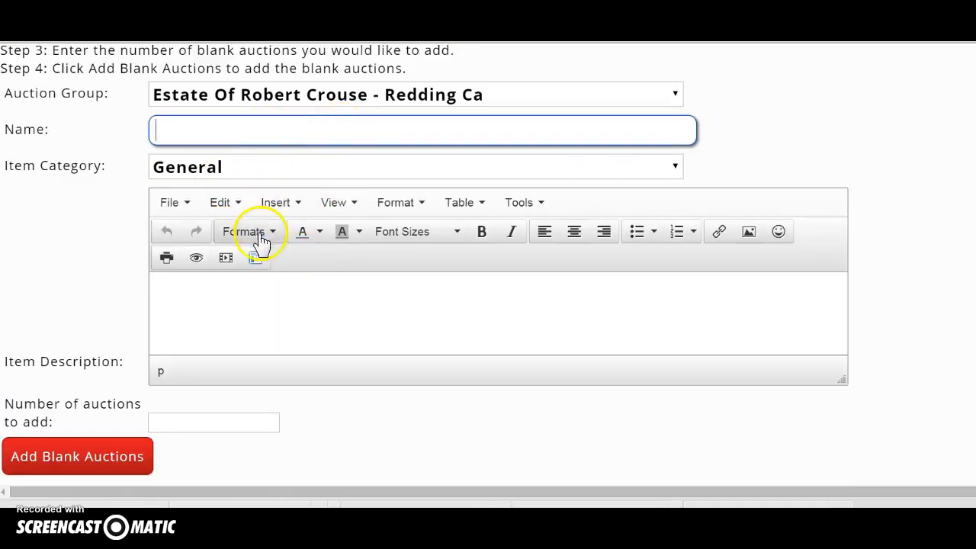
{"action": "scroll", "coordinate": [261, 241], "scroll_direction": "down", "scroll_amount": 1}
{"action": "left_click", "coordinate": [187, 378]}
{"action": "type", "text": "100"}
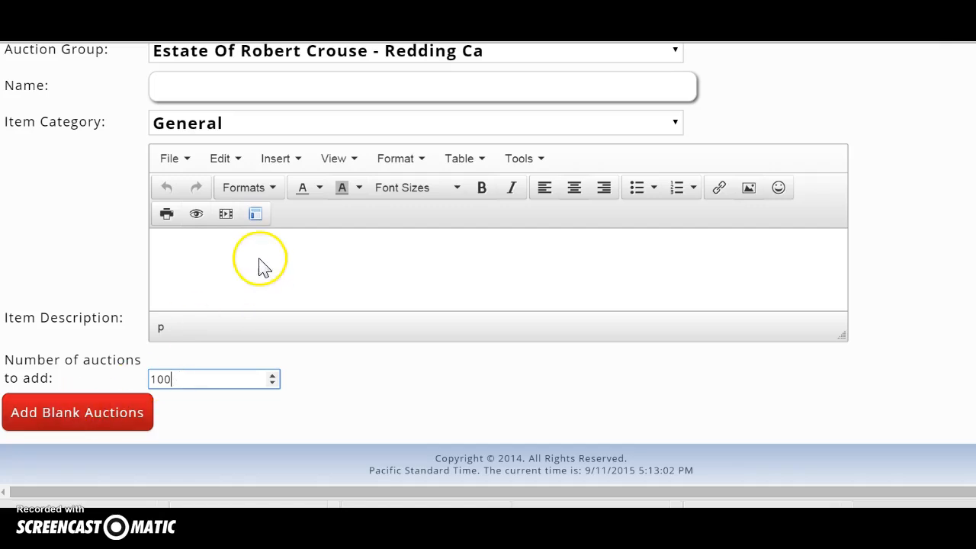
{"action": "scroll", "coordinate": [161, 193], "scroll_direction": "up", "scroll_amount": 3}
{"action": "scroll", "coordinate": [99, 99], "scroll_direction": "up", "scroll_amount": 3}
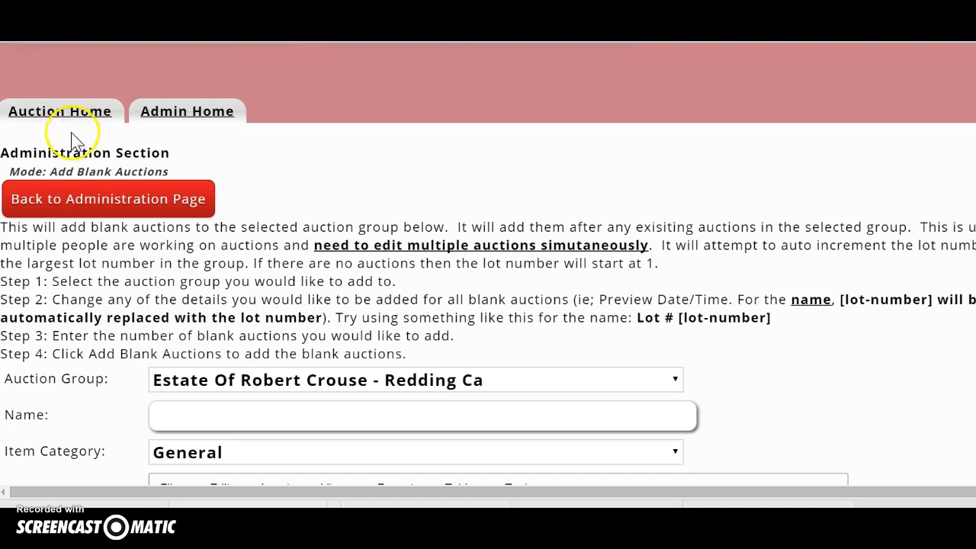
Start a new single auction for the Redding Ca estate group from the administration home.
{"action": "left_click", "coordinate": [47, 205]}
{"action": "left_click", "coordinate": [98, 306]}
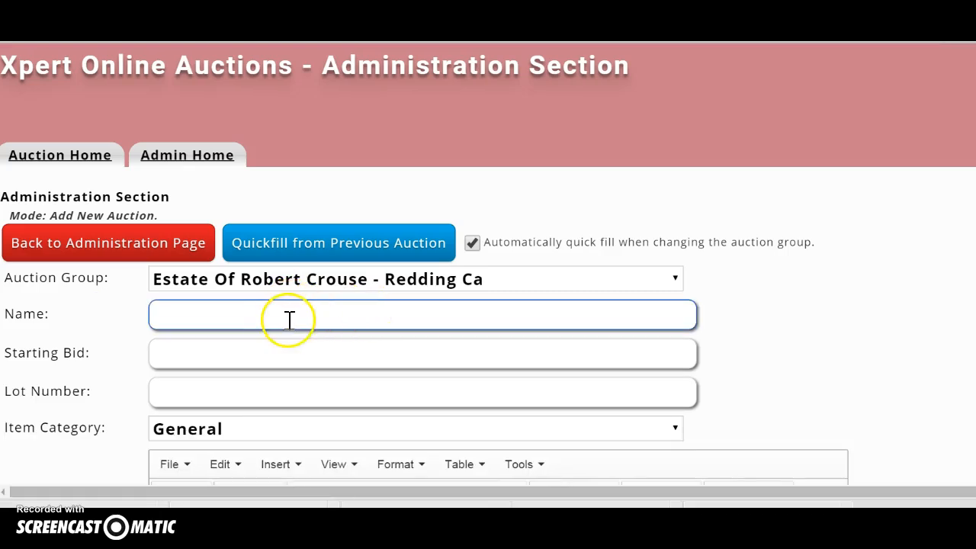
{"action": "scroll", "coordinate": [272, 320], "scroll_direction": "down", "scroll_amount": 3}
{"action": "scroll", "coordinate": [272, 320], "scroll_direction": "up", "scroll_amount": 2}
{"action": "left_click", "coordinate": [272, 320]}
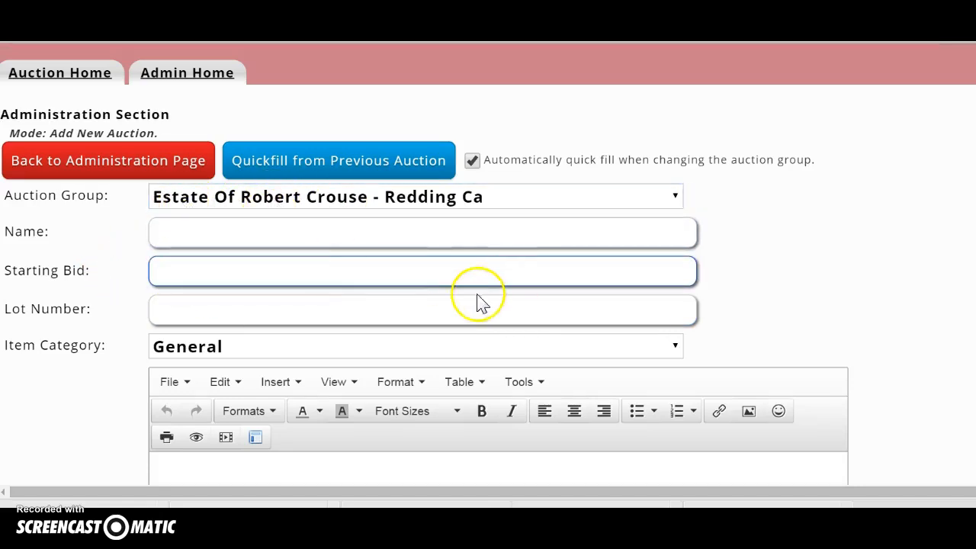
{"action": "scroll", "coordinate": [271, 282], "scroll_direction": "down", "scroll_amount": 6}
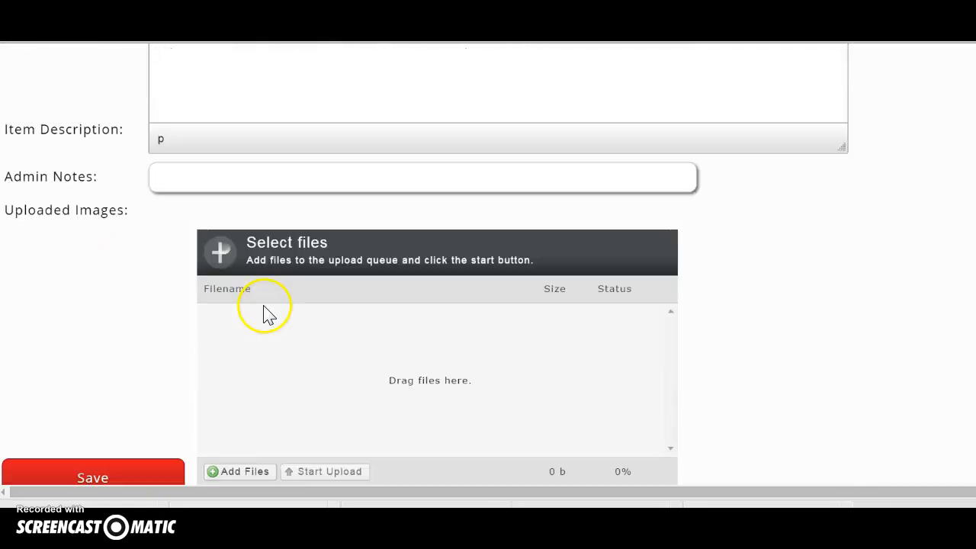
Queue photos P1010318 through P1010327 from the 1Silverwood folder for upload.
{"action": "left_click", "coordinate": [216, 386]}
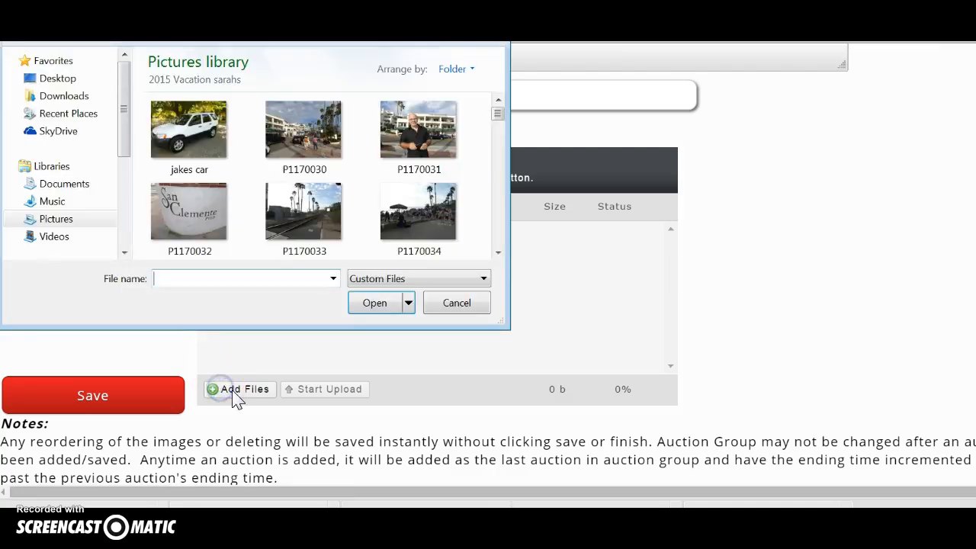
{"action": "left_click", "coordinate": [187, 147]}
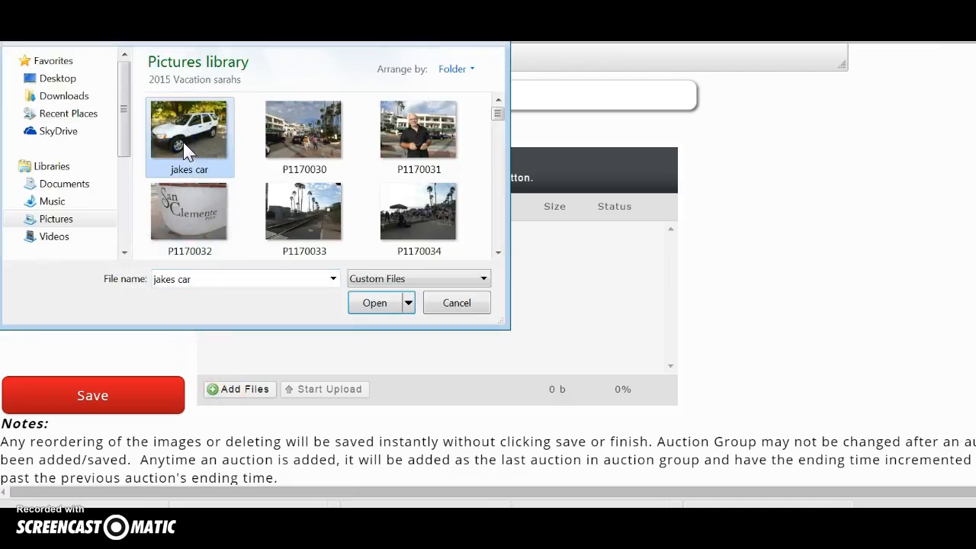
{"action": "key", "text": "shift+Down"}
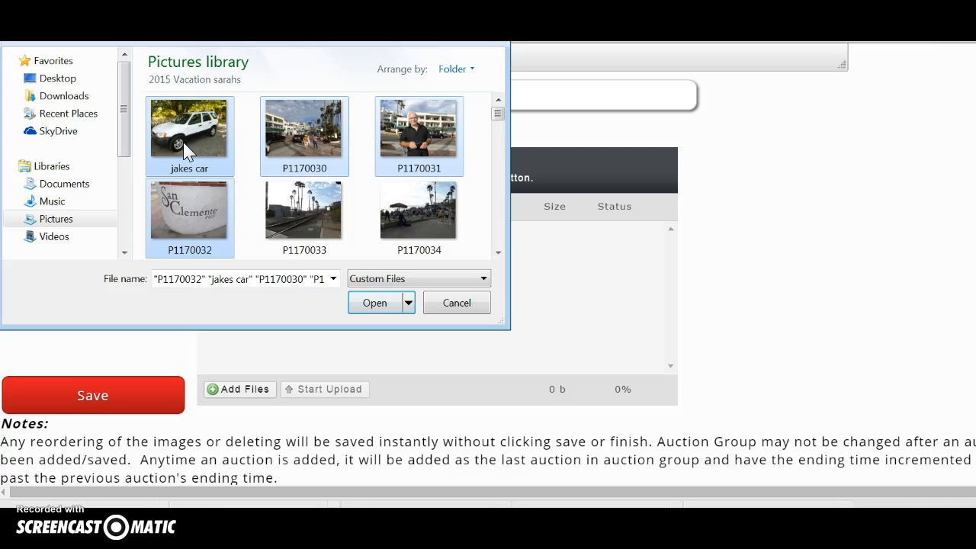
{"action": "key", "text": "shift+Right"}
{"action": "key", "text": "shift+Right"}
{"action": "left_click", "coordinate": [61, 218]}
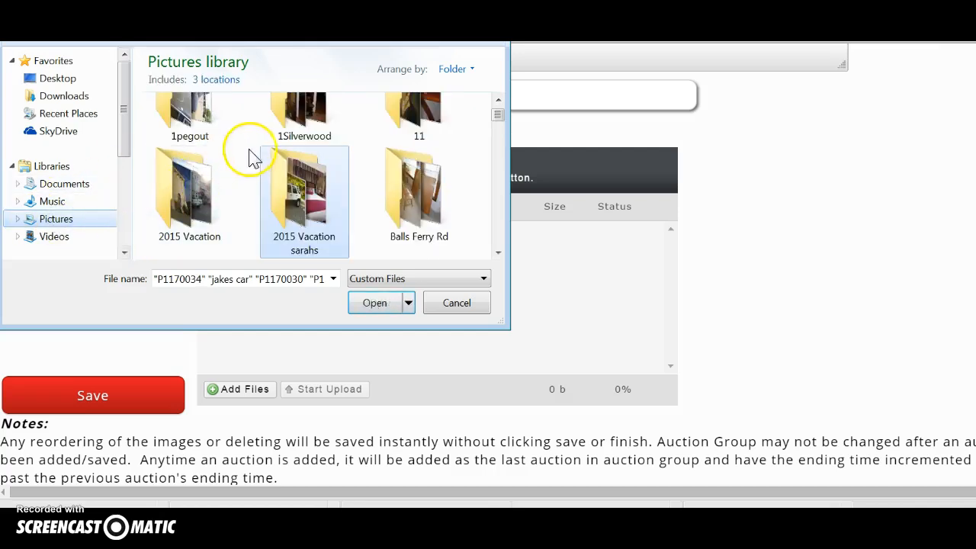
{"action": "double_click", "coordinate": [285, 125]}
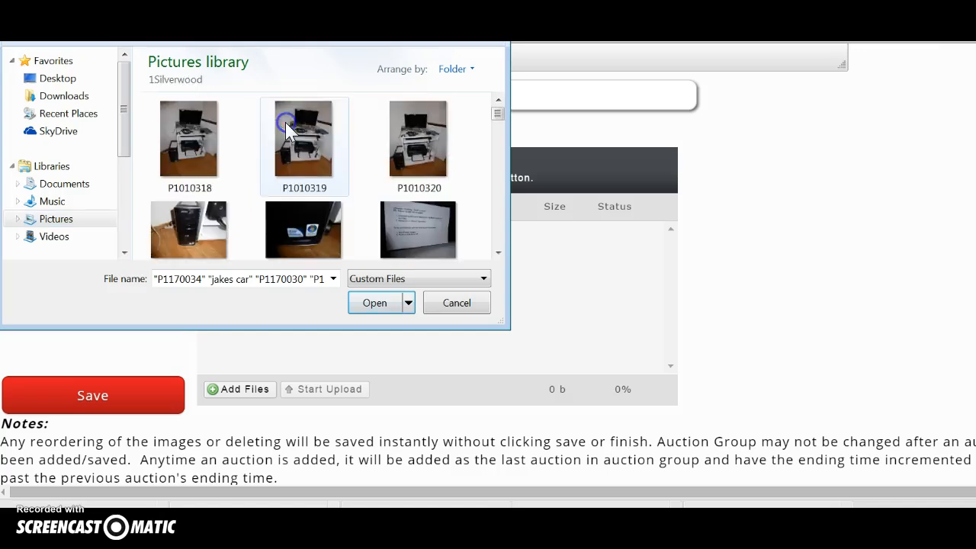
{"action": "left_click", "coordinate": [189, 148]}
{"action": "key", "text": "shift+Down"}
{"action": "key", "text": "shift+Down"}
{"action": "key", "text": "shift+Down"}
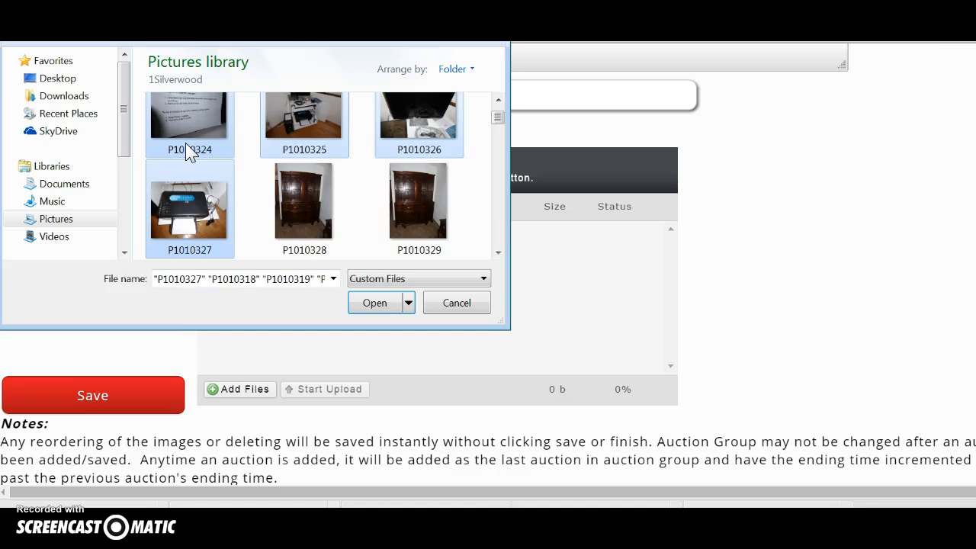
{"action": "left_click", "coordinate": [367, 306]}
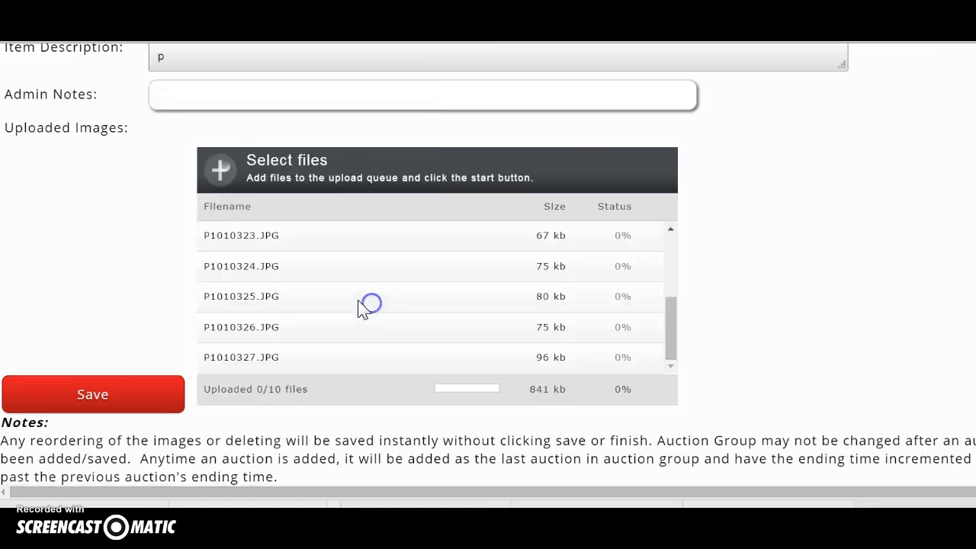
{"action": "scroll", "coordinate": [158, 261], "scroll_direction": "up", "scroll_amount": 6}
Fill in name 'Lot #1 - Computer System - Vista', starting bid 5.00 and lot number 1.
{"action": "left_click", "coordinate": [258, 240]}
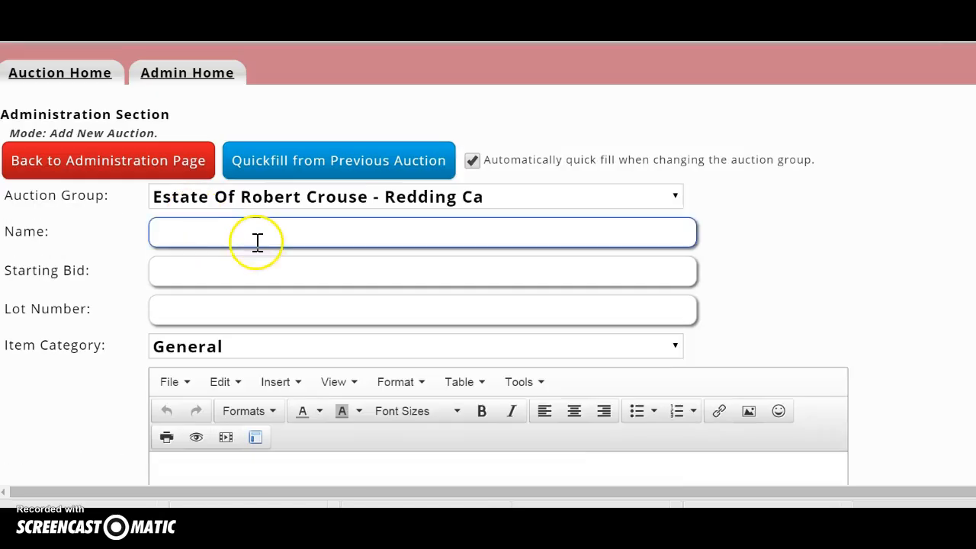
{"action": "type", "text": "Lot #1 -"}
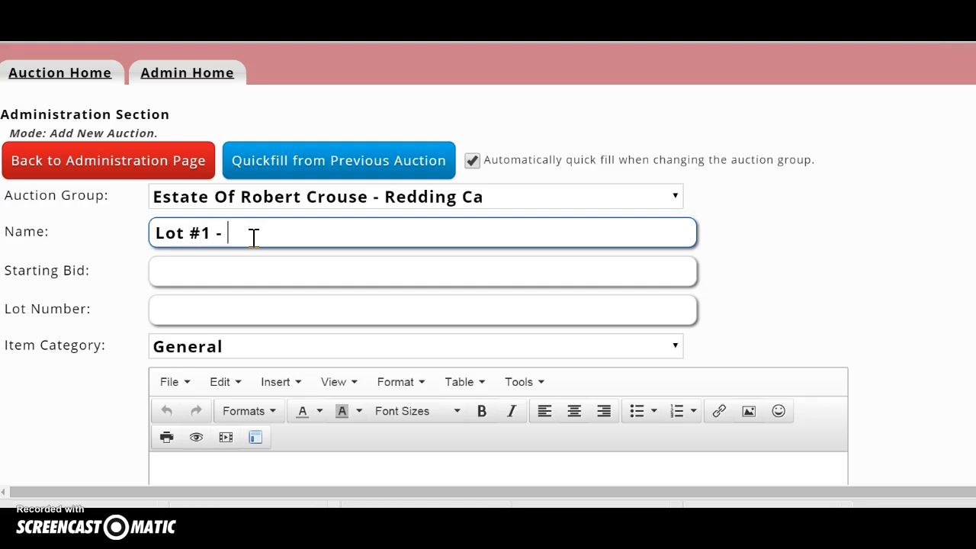
{"action": "type", "text": "Computer System - Vista"}
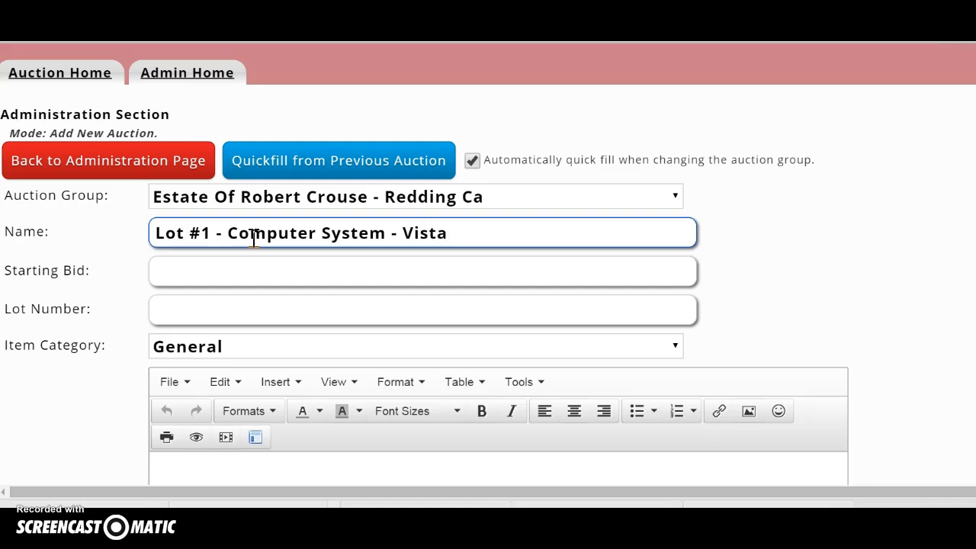
{"action": "left_click", "coordinate": [214, 277]}
{"action": "type", "text": "5"}
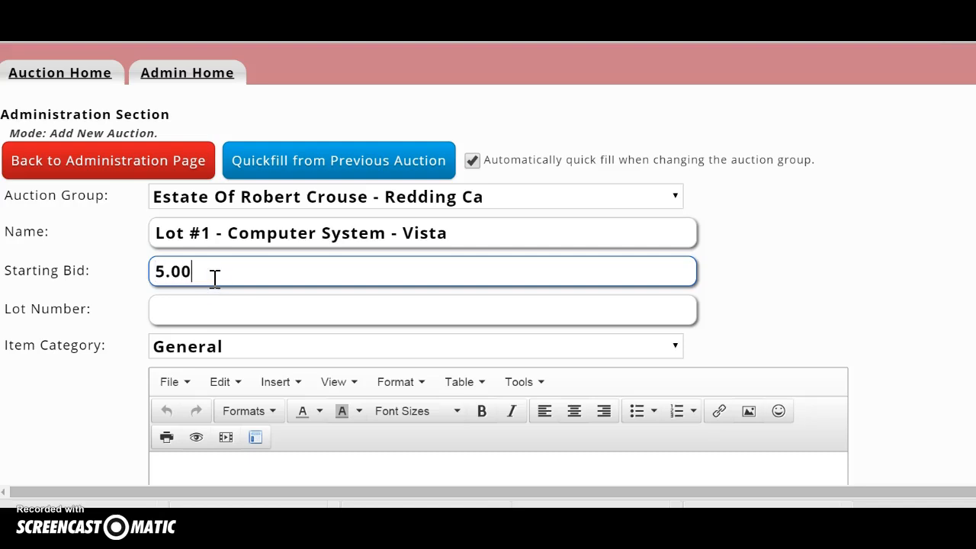
{"action": "left_click", "coordinate": [196, 307]}
{"action": "type", "text": "1"}
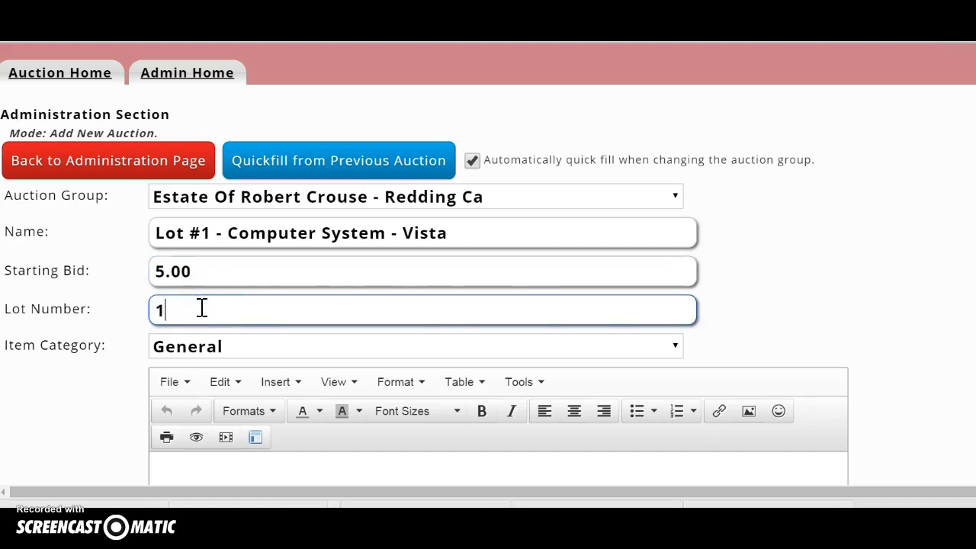
{"action": "scroll", "coordinate": [201, 307], "scroll_direction": "down", "scroll_amount": 2}
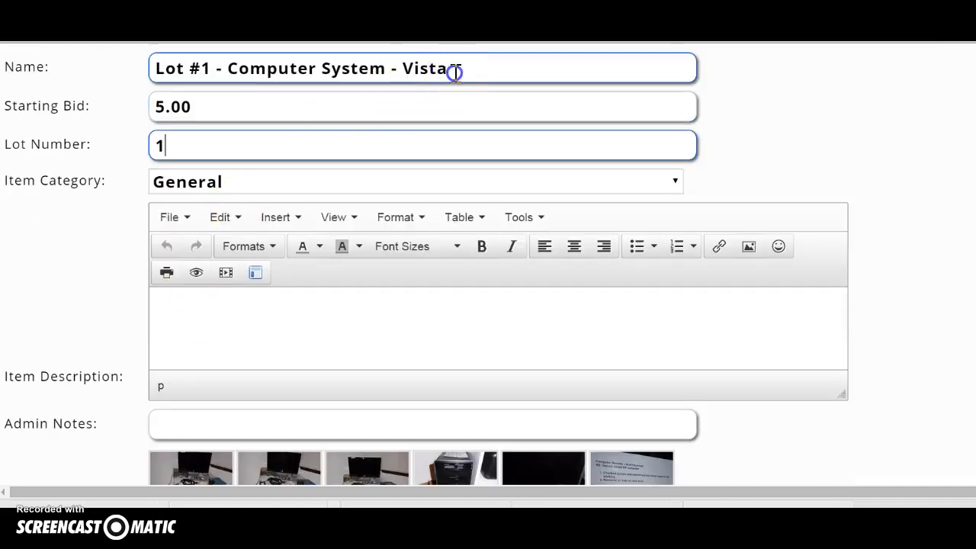
{"action": "left_click_drag", "start_coordinate": [454, 72], "coordinate": [114, 69]}
{"action": "key", "text": "ctrl+c"}
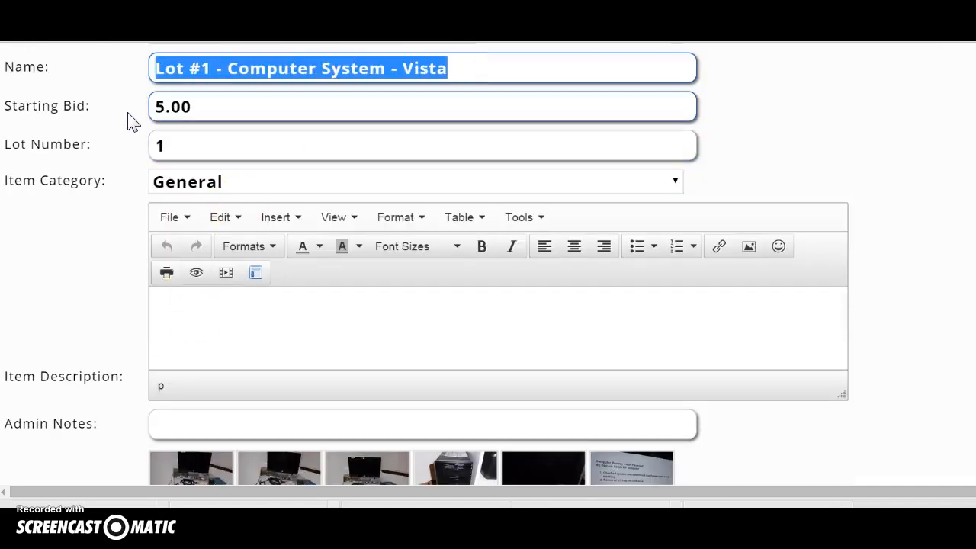
Paste the auction name into the Item Description and add the bring-your-own-boxes and non-smoking estate lines.
{"action": "left_click", "coordinate": [171, 298]}
{"action": "key", "text": "ctrl+v"}
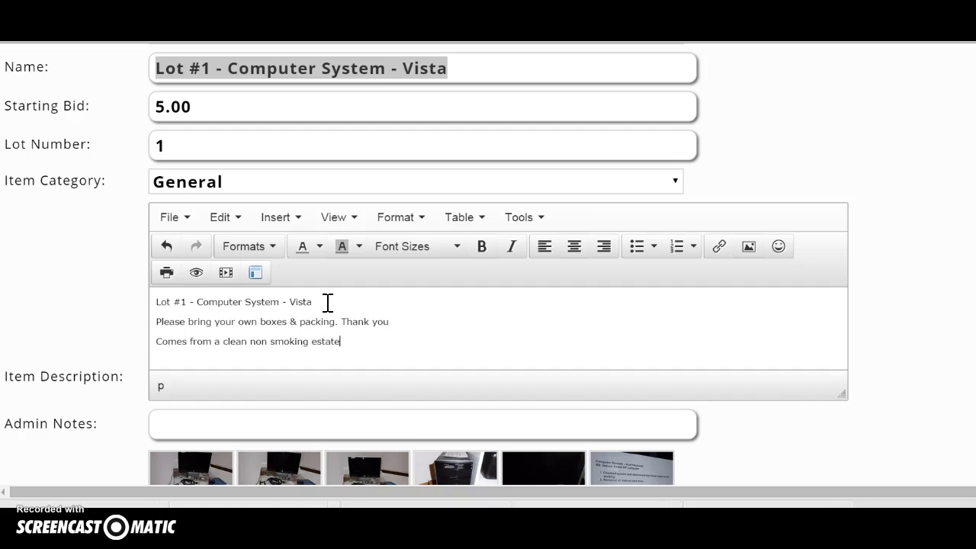
{"action": "left_click_drag", "start_coordinate": [342, 343], "coordinate": [152, 321]}
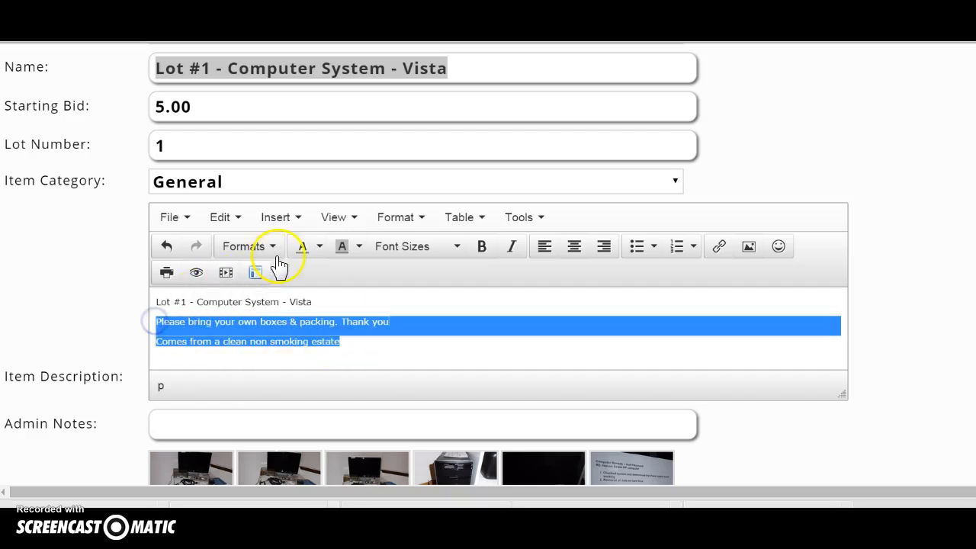
Make the two notice lines bold with a yellow highlight.
{"action": "left_click", "coordinate": [483, 246]}
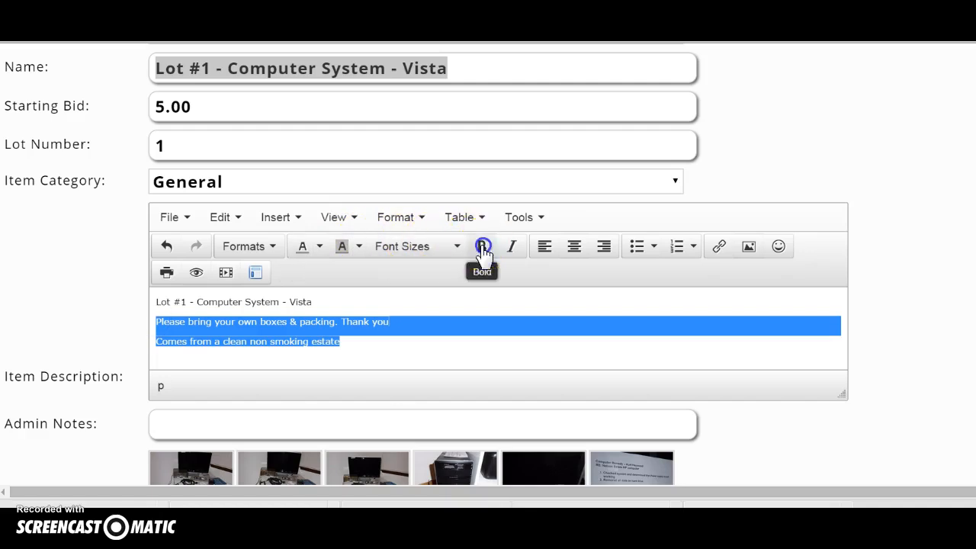
{"action": "left_click", "coordinate": [422, 218]}
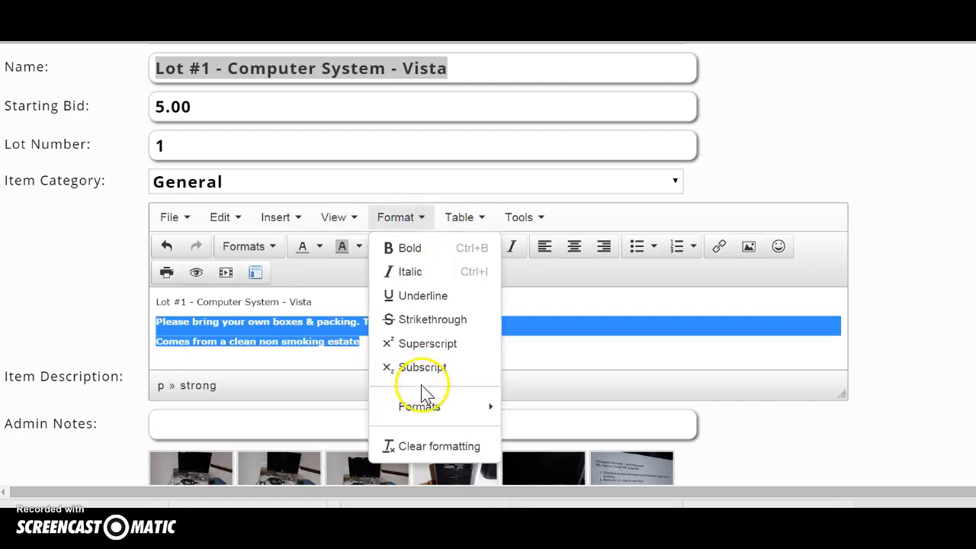
{"action": "mouse_move", "coordinate": [487, 406]}
{"action": "left_click", "coordinate": [525, 409]}
{"action": "left_click", "coordinate": [386, 353]}
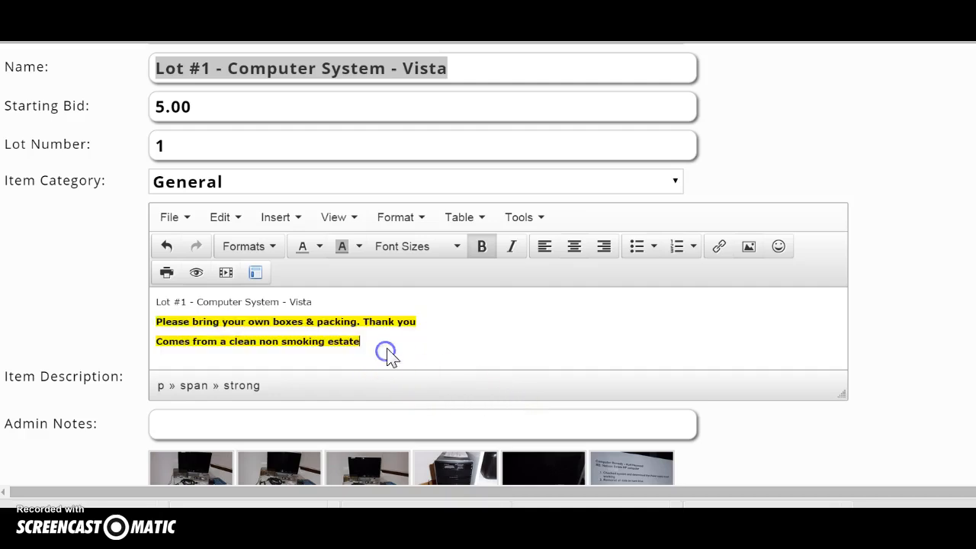
Append ' - In Condition.' to the title line and save Lot #1.
{"action": "scroll", "coordinate": [358, 320], "scroll_direction": "down", "scroll_amount": 2}
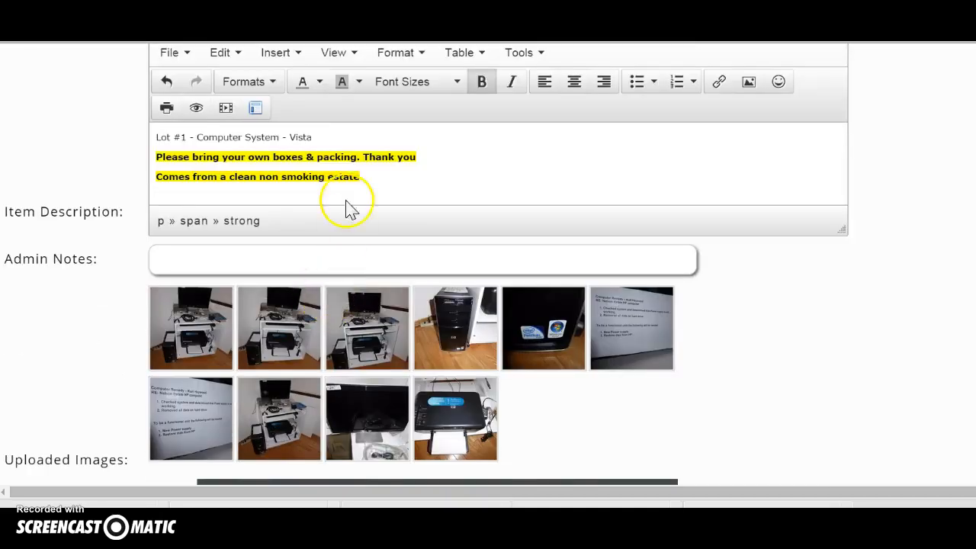
{"action": "left_click", "coordinate": [326, 137]}
{"action": "type", "text": "- In Condition."}
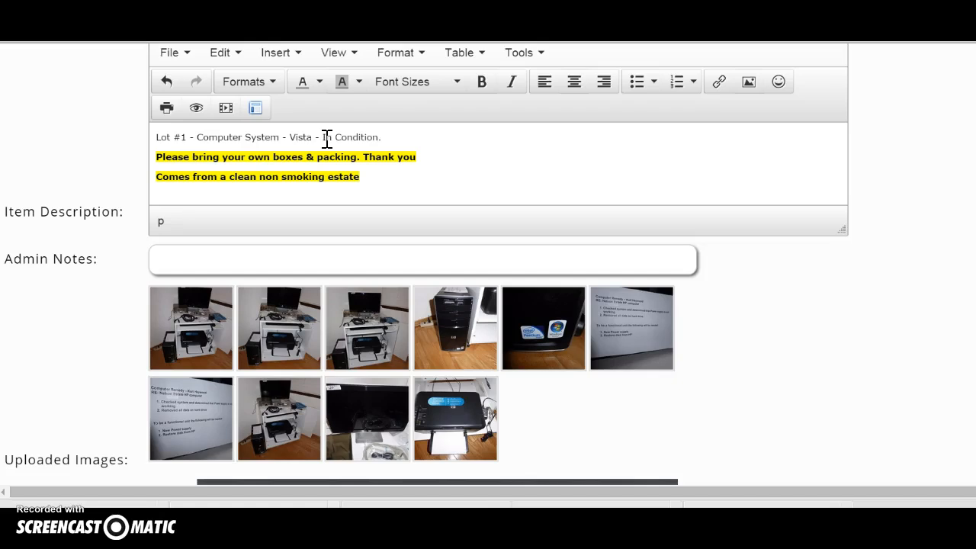
{"action": "scroll", "coordinate": [325, 218], "scroll_direction": "down", "scroll_amount": 2}
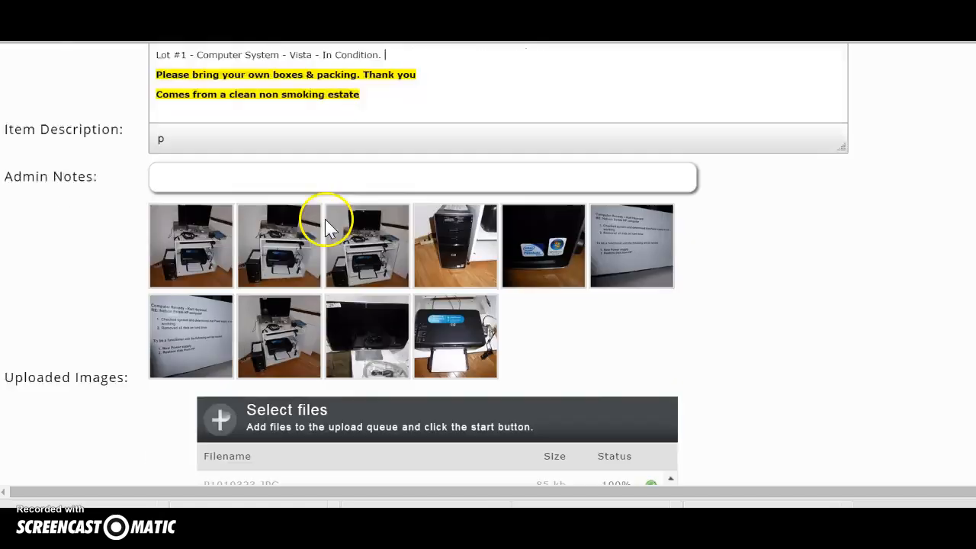
{"action": "scroll", "coordinate": [246, 206], "scroll_direction": "down", "scroll_amount": 2}
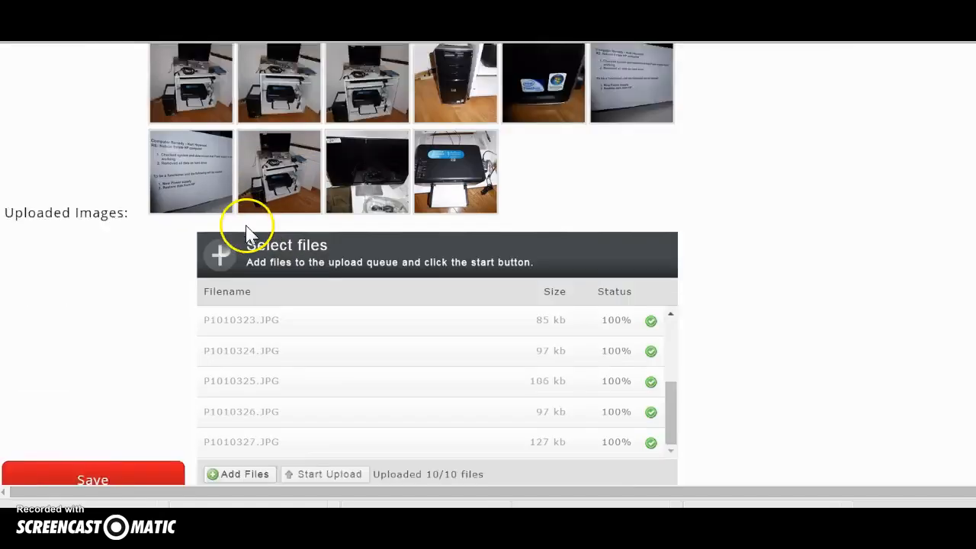
{"action": "left_click", "coordinate": [92, 394]}
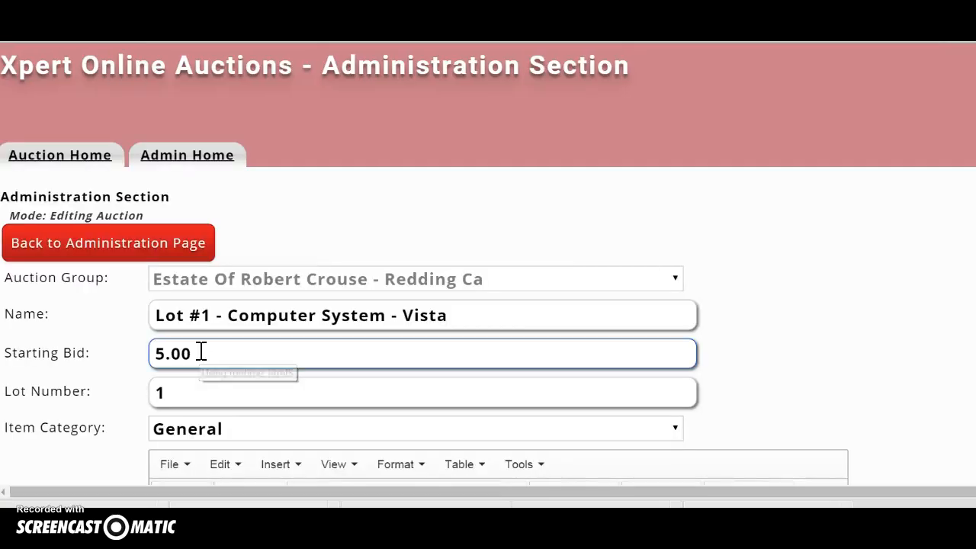
Delete the third uploaded photo from Lot #1 and Save and Finish the listing.
{"action": "scroll", "coordinate": [202, 354], "scroll_direction": "down", "scroll_amount": 7}
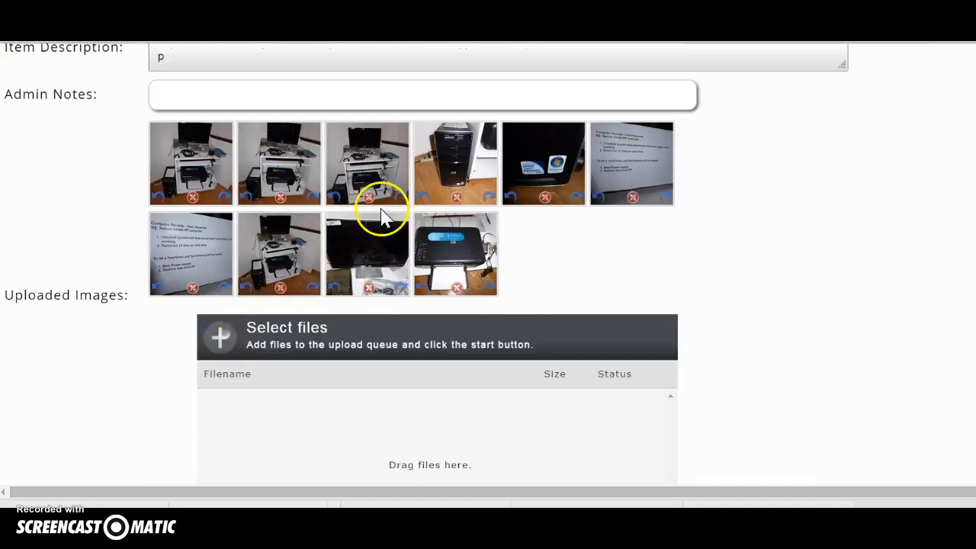
{"action": "left_click", "coordinate": [398, 197]}
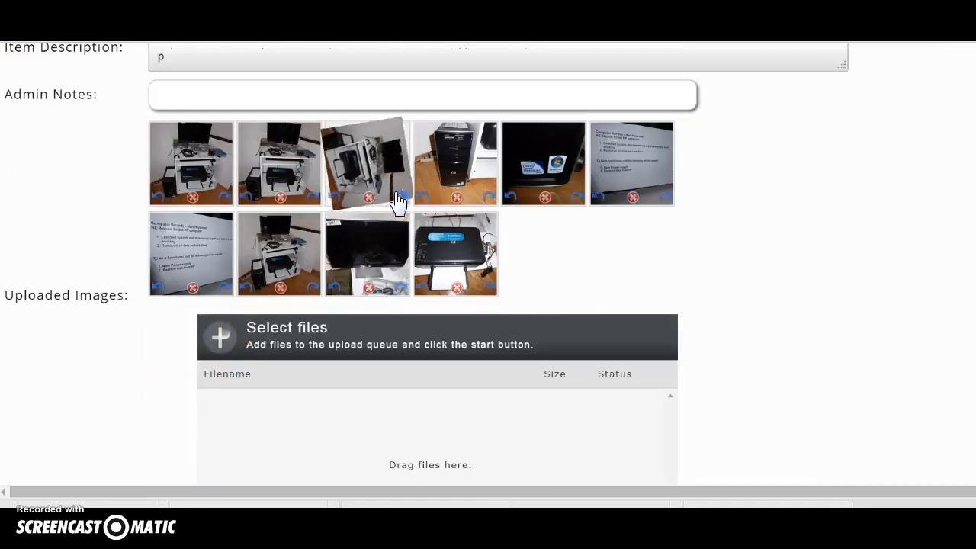
{"action": "left_click", "coordinate": [337, 198]}
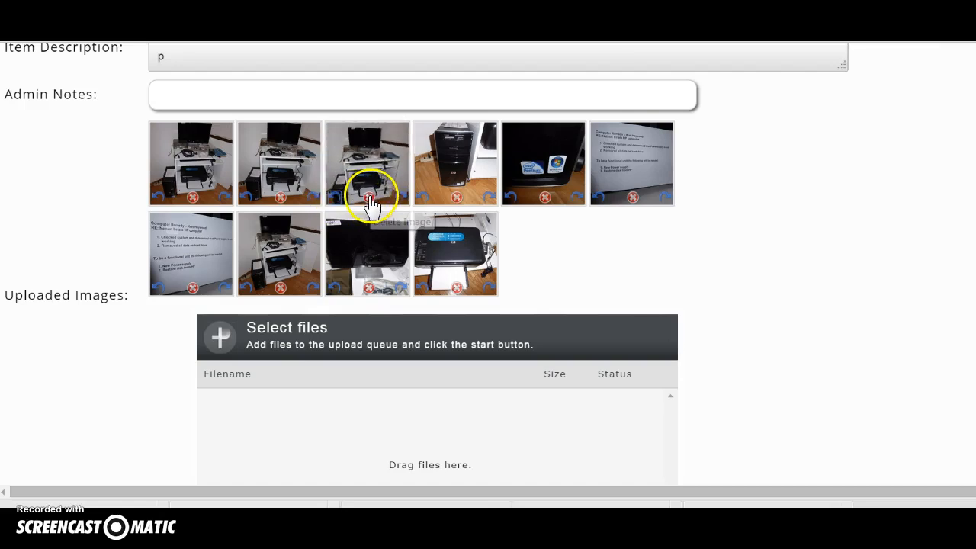
{"action": "left_click", "coordinate": [369, 198]}
{"action": "scroll", "coordinate": [126, 324], "scroll_direction": "down", "scroll_amount": 2}
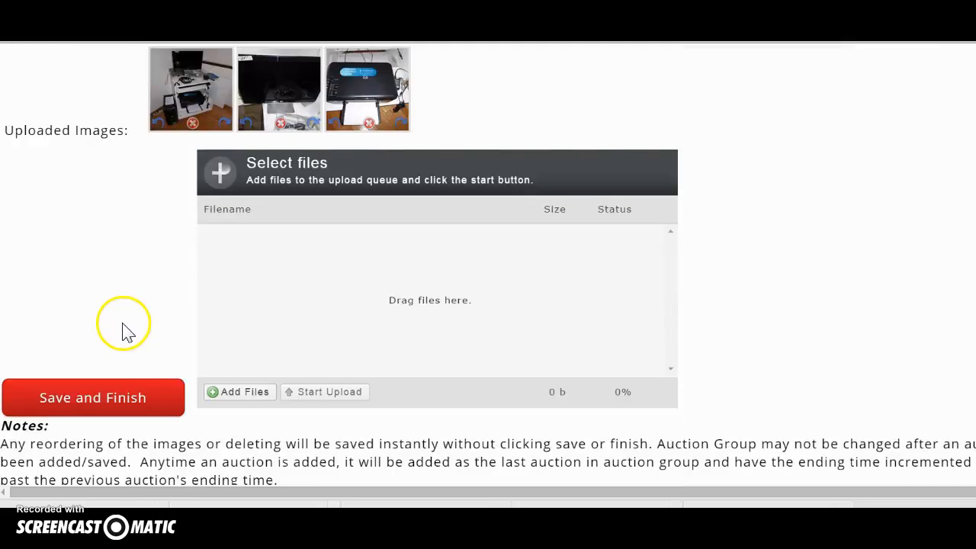
{"action": "left_click", "coordinate": [114, 397]}
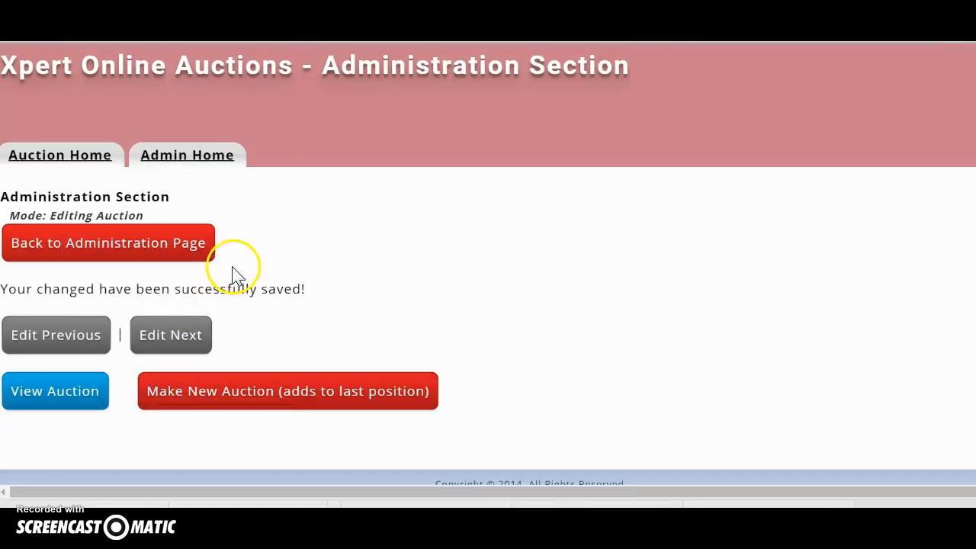
Start a new auction at the end of the estate group, quickfilled from Lot #1.
{"action": "left_click", "coordinate": [46, 392]}
{"action": "left_click", "coordinate": [171, 339]}
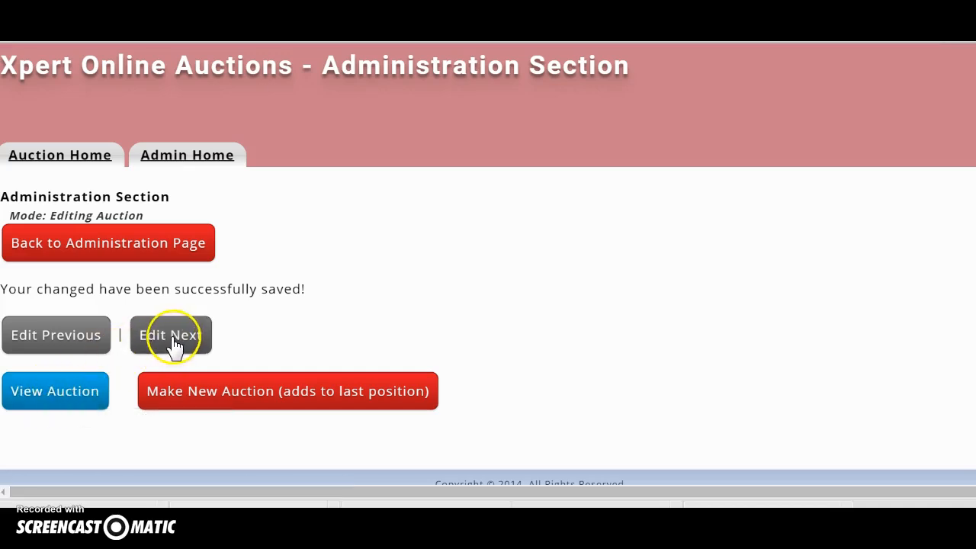
{"action": "left_click", "coordinate": [182, 390]}
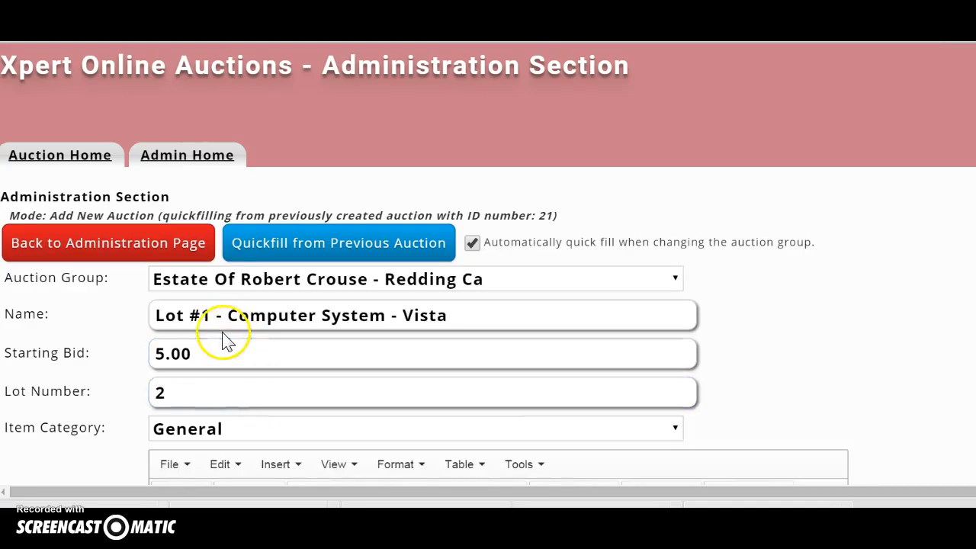
Queue buffet photos P1010328 through P1010339 for upload.
{"action": "scroll", "coordinate": [220, 317], "scroll_direction": "down", "scroll_amount": 1}
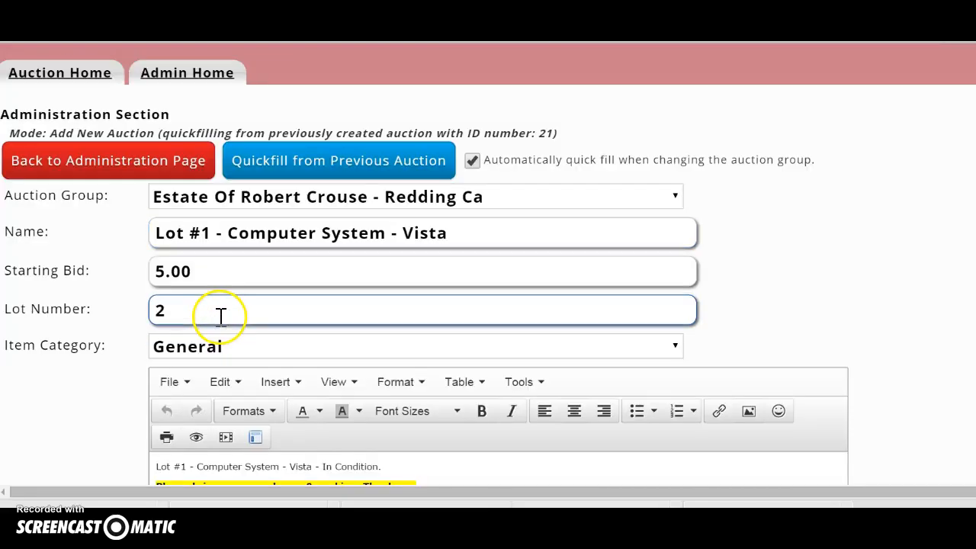
{"action": "scroll", "coordinate": [220, 317], "scroll_direction": "down", "scroll_amount": 6}
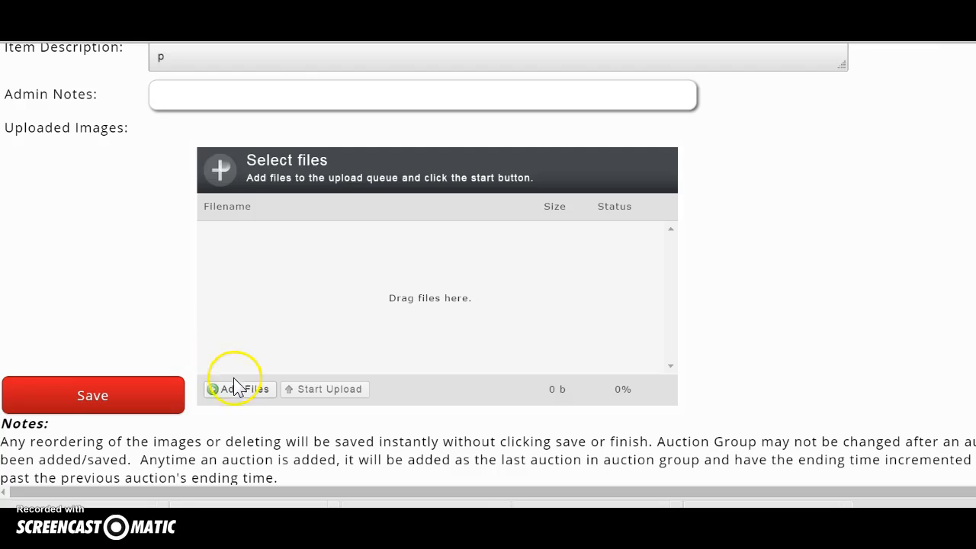
{"action": "left_click", "coordinate": [237, 387]}
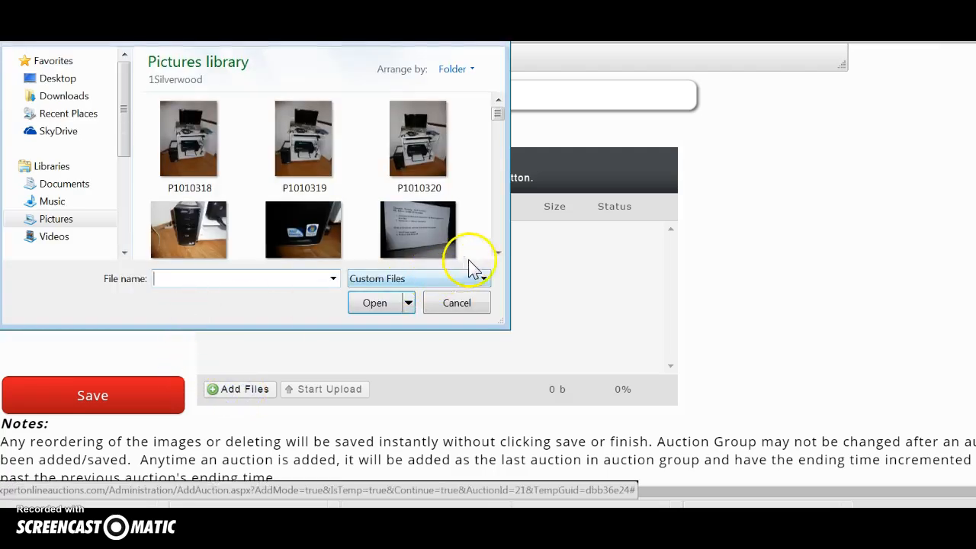
{"action": "scroll", "coordinate": [497, 254], "scroll_direction": "down", "scroll_amount": 4}
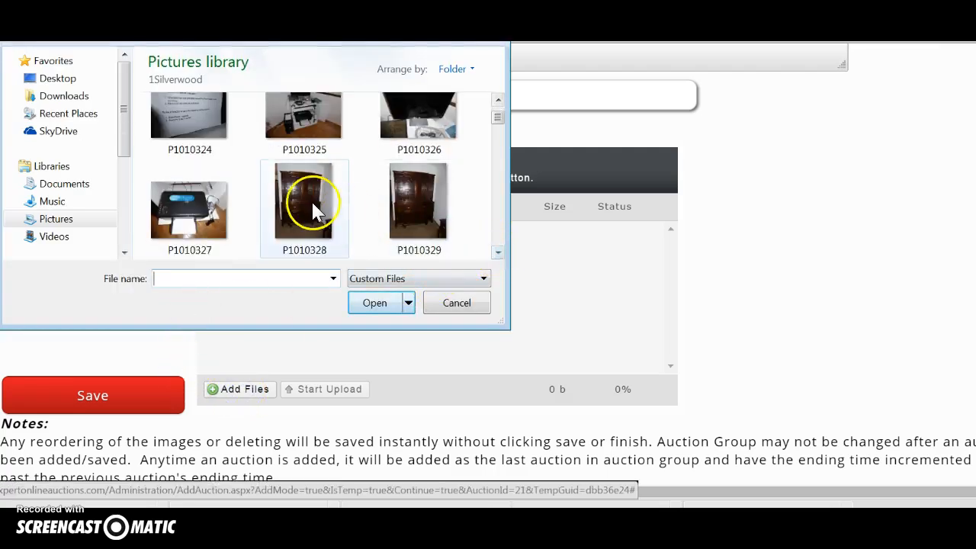
{"action": "left_click", "coordinate": [312, 204]}
{"action": "key", "text": "shift+Down"}
{"action": "key", "text": "shift+Down"}
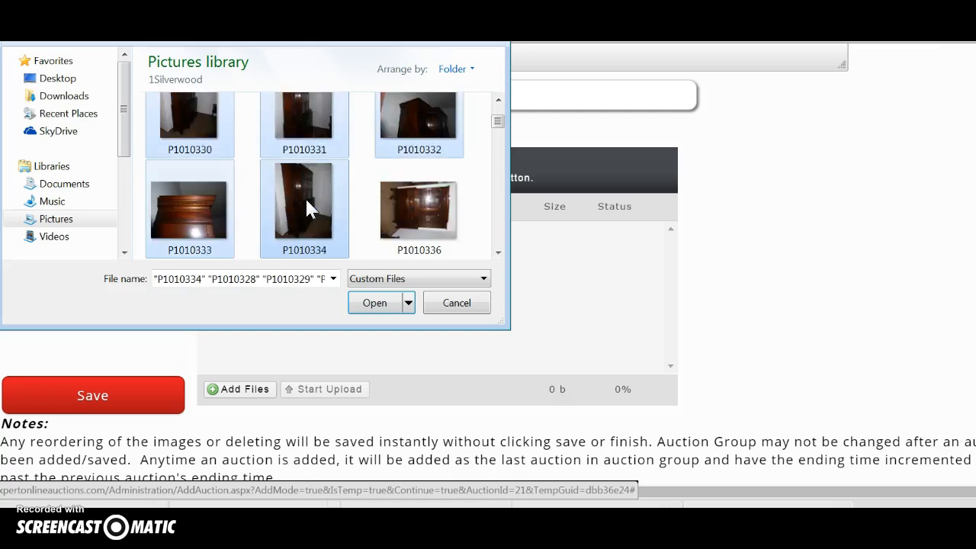
{"action": "key", "text": "shift+Down"}
{"action": "key", "text": "shift+Right"}
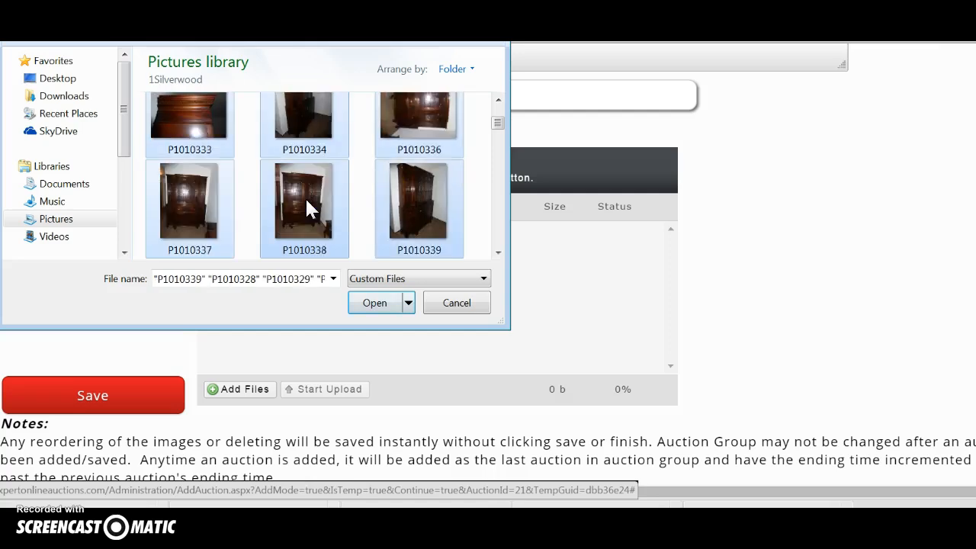
{"action": "left_click", "coordinate": [374, 302]}
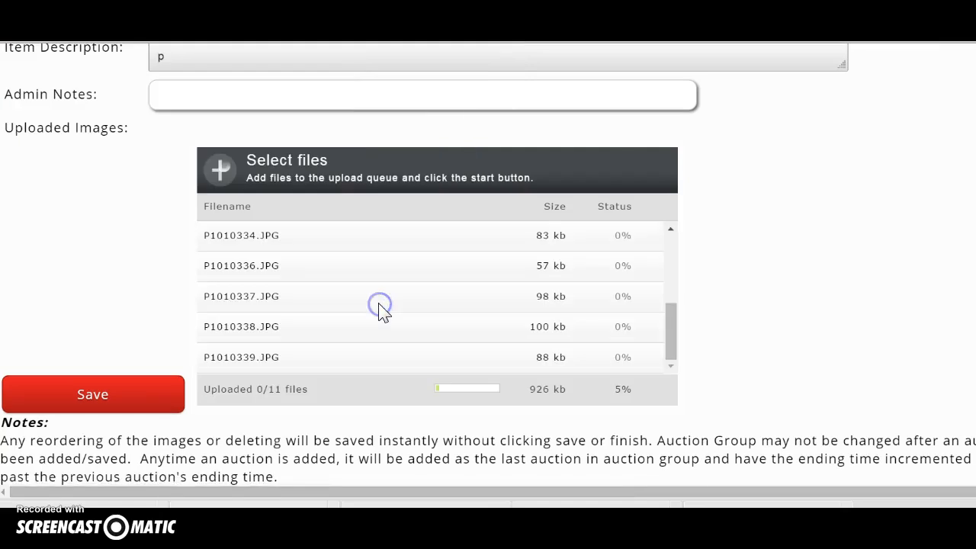
{"action": "scroll", "coordinate": [107, 258], "scroll_direction": "up", "scroll_amount": 10}
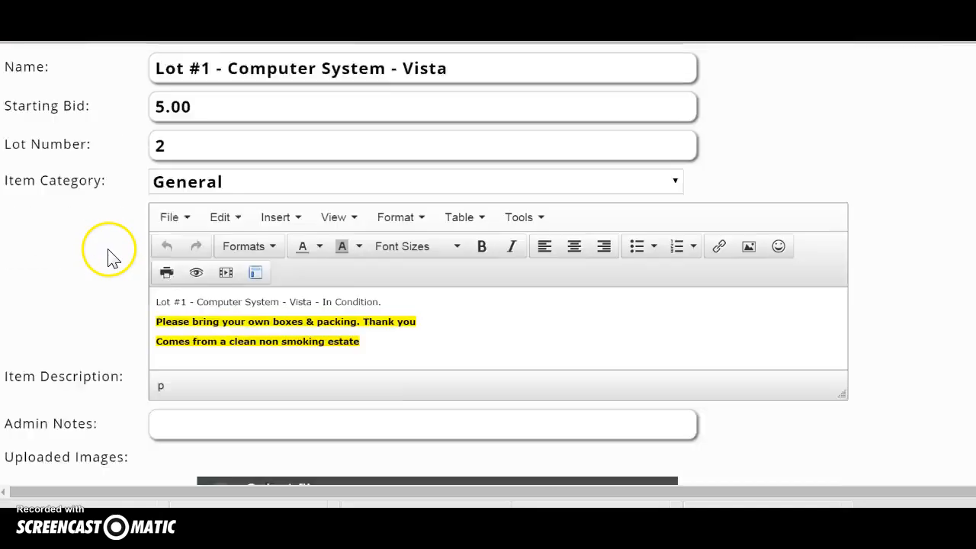
Rename the listing to 'Lot #2 - Vintage Buffet'.
{"action": "left_click", "coordinate": [433, 230]}
{"action": "left_click_drag", "start_coordinate": [433, 230], "coordinate": [224, 233]}
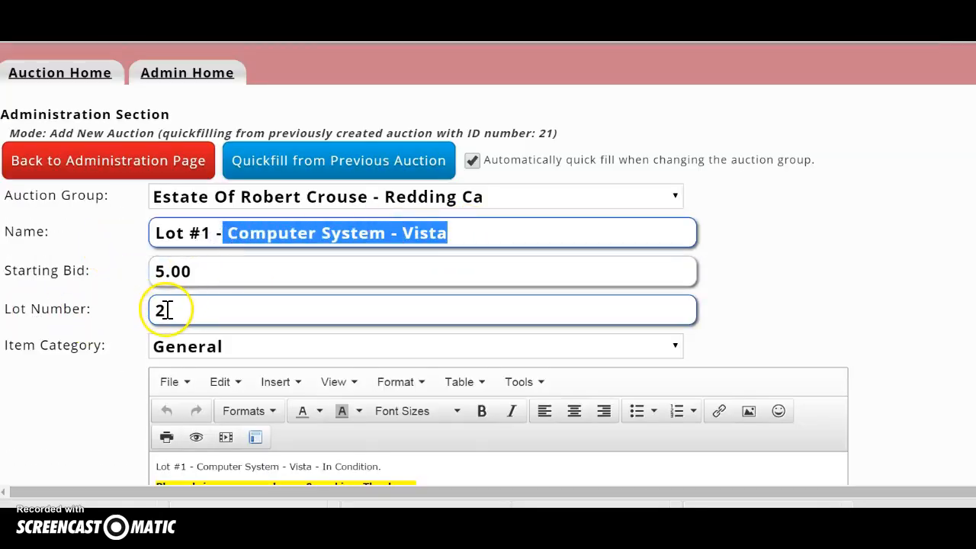
{"action": "left_click", "coordinate": [466, 231]}
{"action": "left_click_drag", "start_coordinate": [466, 232], "coordinate": [210, 238]}
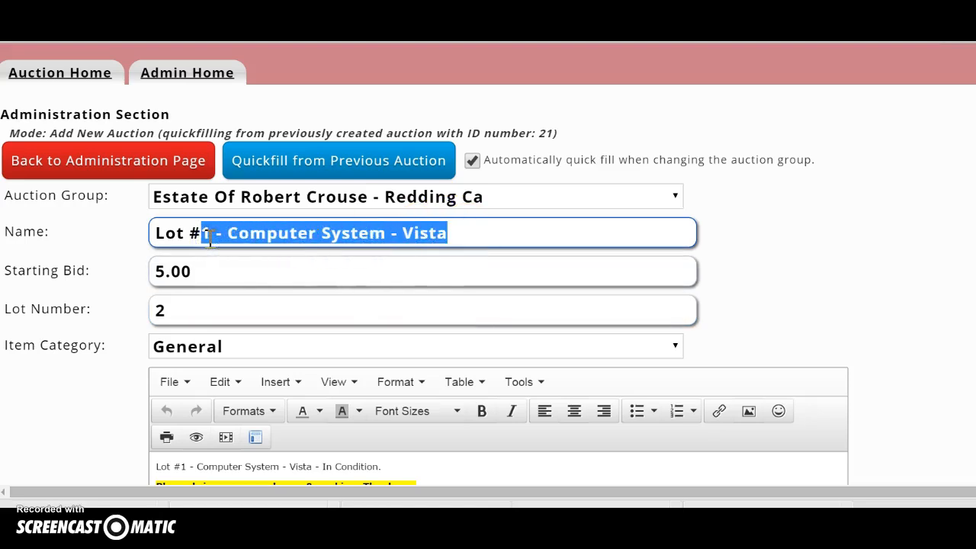
{"action": "type", "text": "2"}
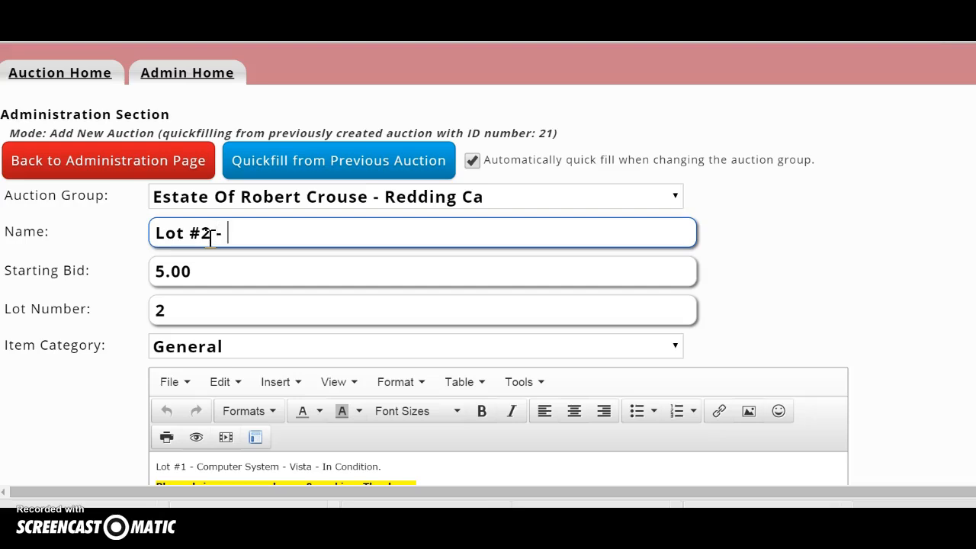
{"action": "type", "text": " - Vintage Buffet"}
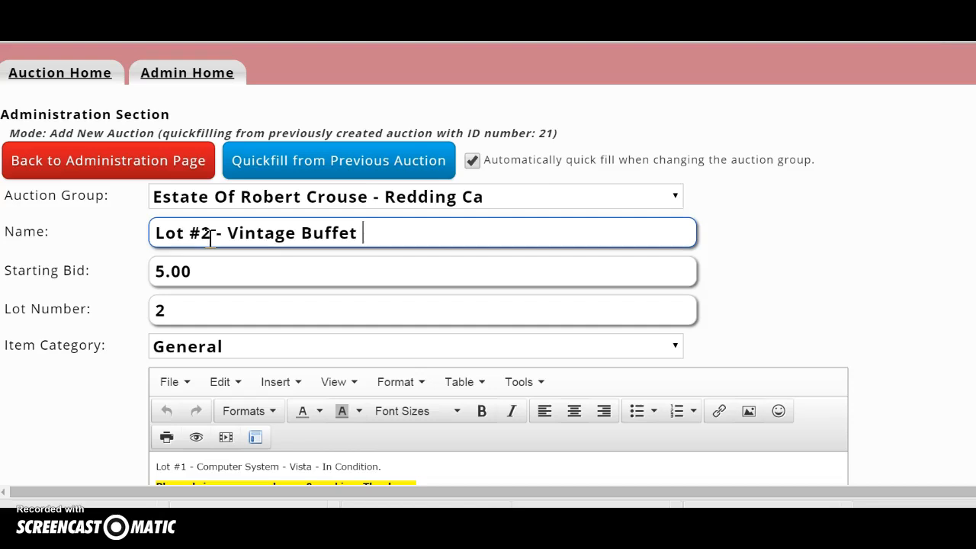
Rewrite the description's first line as 'Lot #2 - Vintage Buffet', good condition, one minor scratch.
{"action": "scroll", "coordinate": [228, 259], "scroll_direction": "down", "scroll_amount": 1}
{"action": "left_click_drag", "start_coordinate": [360, 151], "coordinate": [96, 156]}
{"action": "key", "text": "ctrl+c"}
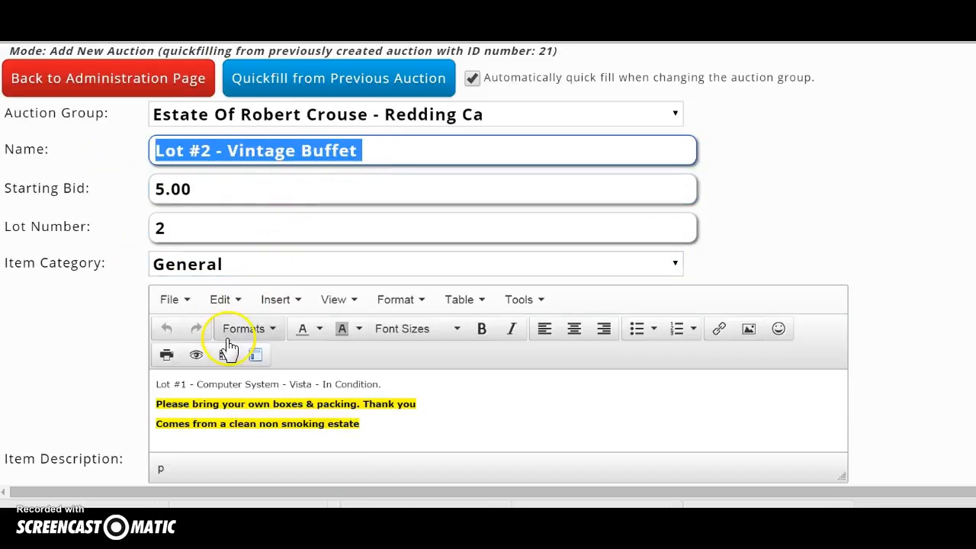
{"action": "left_click", "coordinate": [392, 383]}
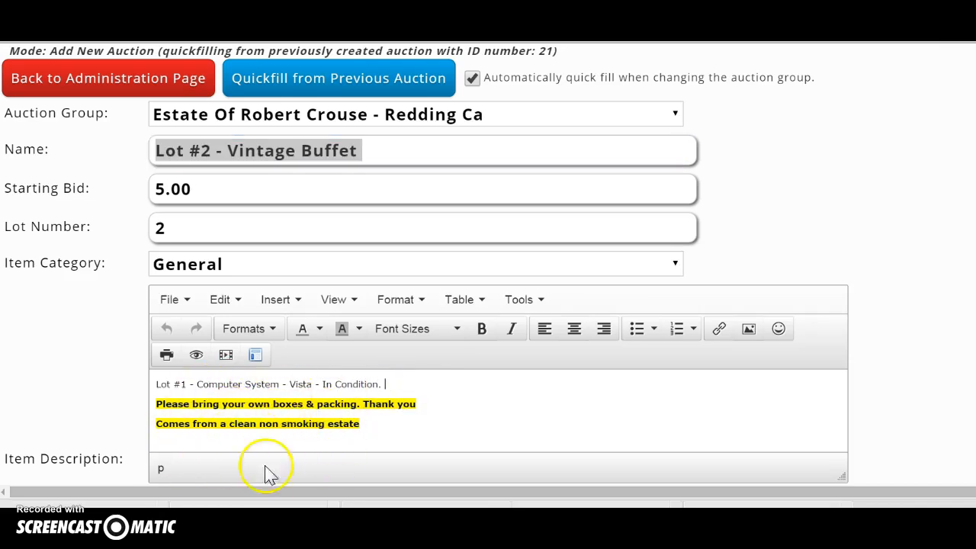
{"action": "left_click", "coordinate": [379, 385]}
{"action": "left_click_drag", "start_coordinate": [381, 384], "coordinate": [181, 387]}
{"action": "left_click_drag", "start_coordinate": [410, 386], "coordinate": [152, 381]}
{"action": "key", "text": "ctrl+v"}
{"action": "left_click", "coordinate": [193, 393]}
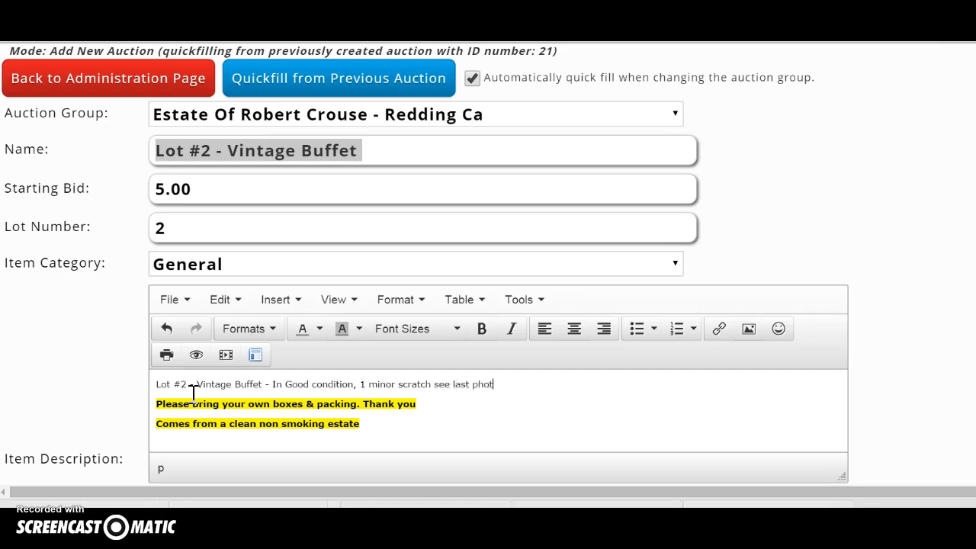
Save Lot #2 - Vintage Buffet, then Save and Finish once its eleven photos upload.
{"action": "scroll", "coordinate": [329, 381], "scroll_direction": "down", "scroll_amount": 5}
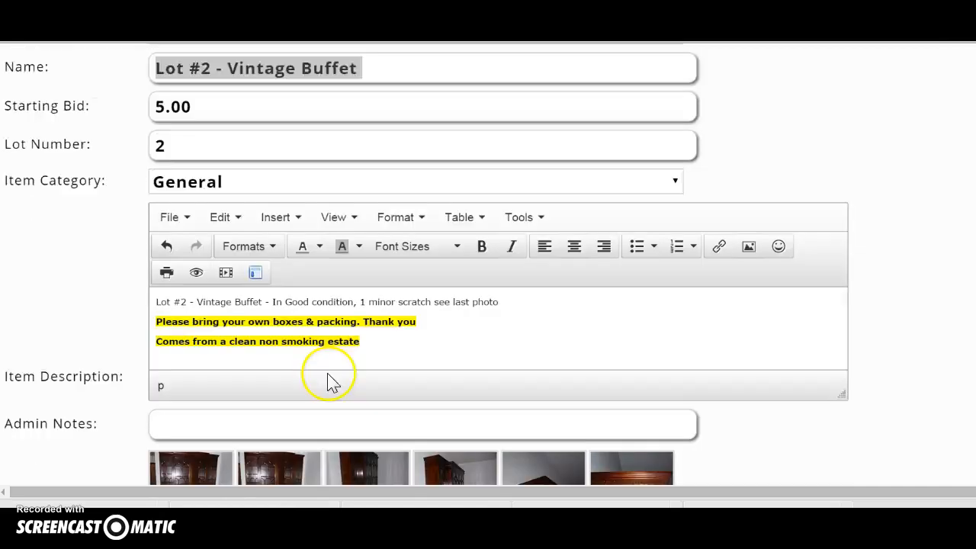
{"action": "scroll", "coordinate": [414, 305], "scroll_direction": "up", "scroll_amount": 1}
{"action": "scroll", "coordinate": [409, 301], "scroll_direction": "down", "scroll_amount": 1}
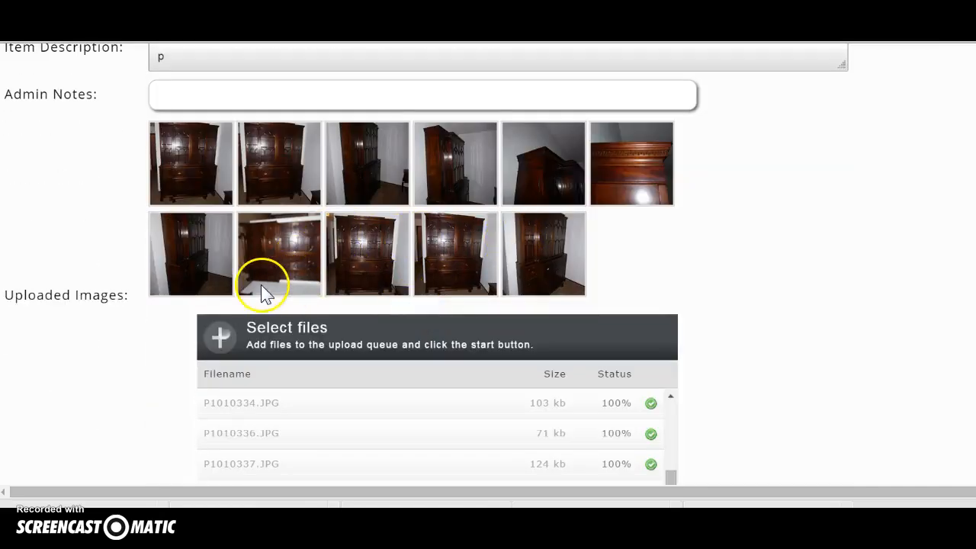
{"action": "scroll", "coordinate": [171, 333], "scroll_direction": "down", "scroll_amount": 3}
{"action": "left_click", "coordinate": [99, 317]}
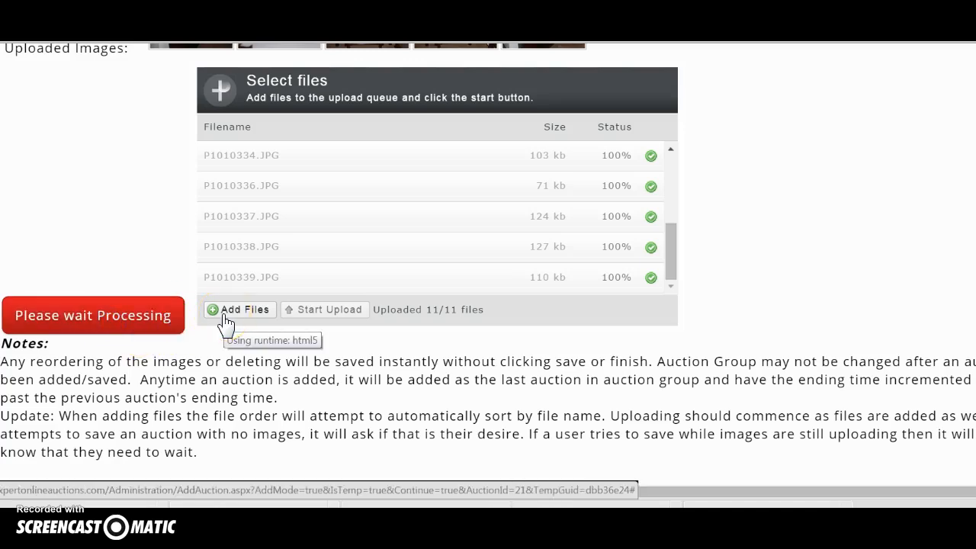
{"action": "scroll", "coordinate": [225, 321], "scroll_direction": "down", "scroll_amount": 5}
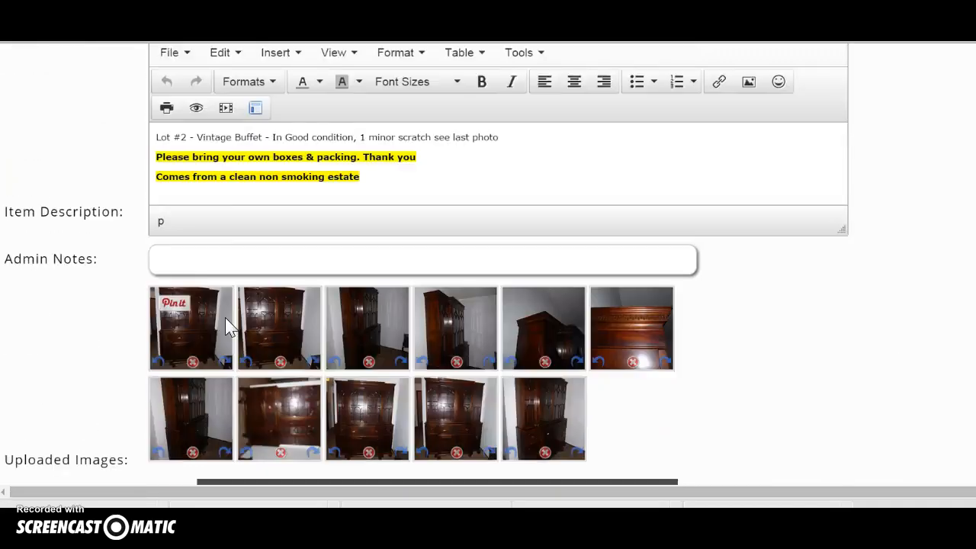
{"action": "scroll", "coordinate": [226, 321], "scroll_direction": "down", "scroll_amount": 1}
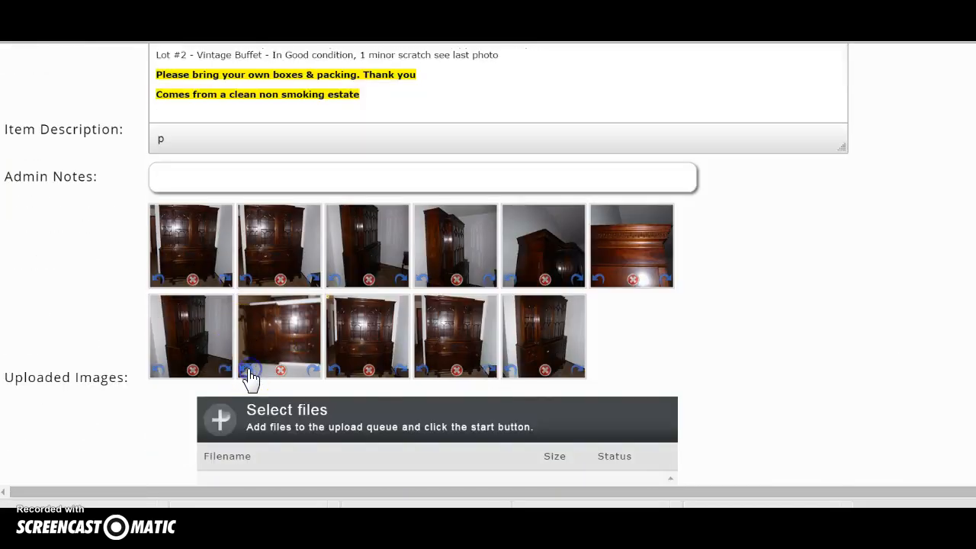
{"action": "scroll", "coordinate": [167, 392], "scroll_direction": "down", "scroll_amount": 4}
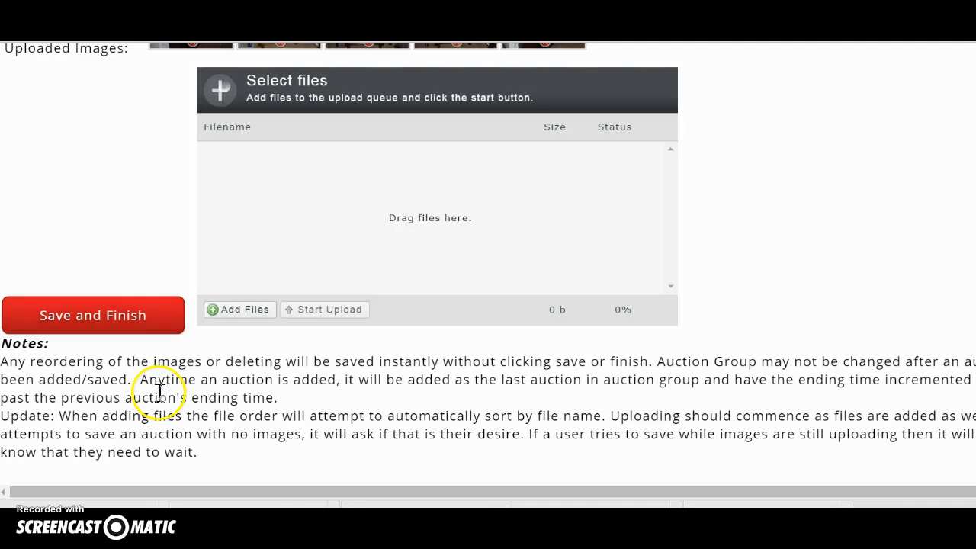
{"action": "left_click", "coordinate": [99, 320]}
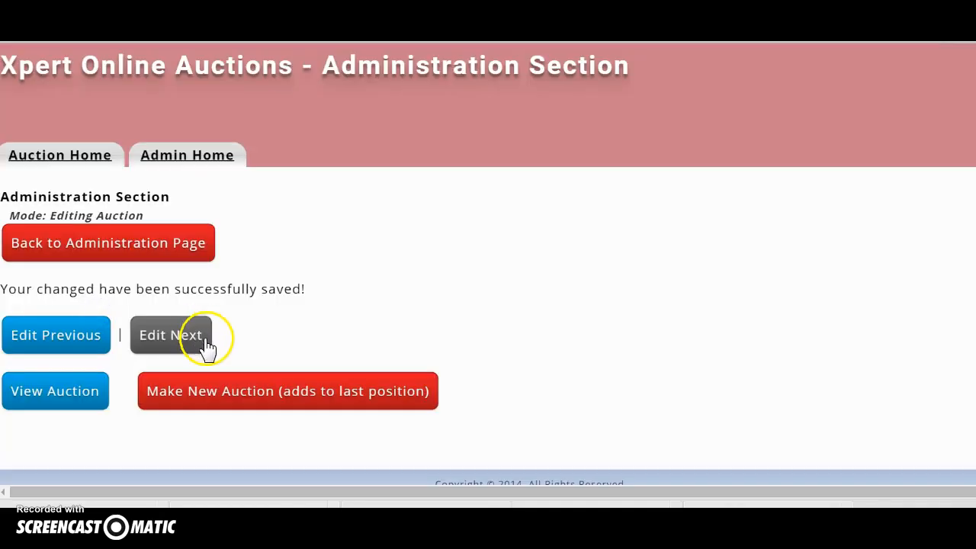
Create a new auction at the group's end and rename it 'Lot #3 - Testing'.
{"action": "left_click", "coordinate": [184, 396]}
{"action": "left_click", "coordinate": [363, 314]}
{"action": "left_click_drag", "start_coordinate": [363, 314], "coordinate": [218, 327]}
{"action": "type", "text": "3"}
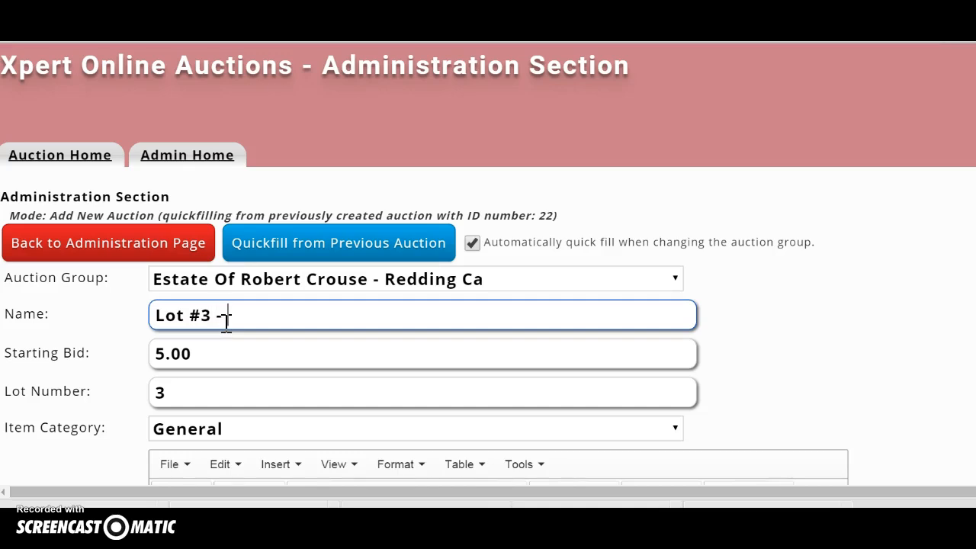
{"action": "type", "text": " - Testin"}
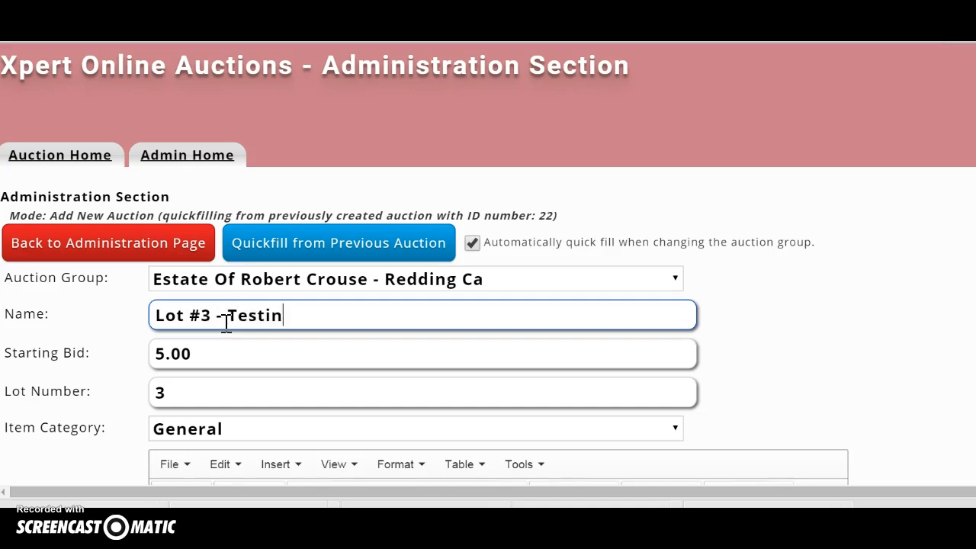
{"action": "type", "text": "g"}
{"action": "scroll", "coordinate": [244, 364], "scroll_direction": "down", "scroll_amount": 7}
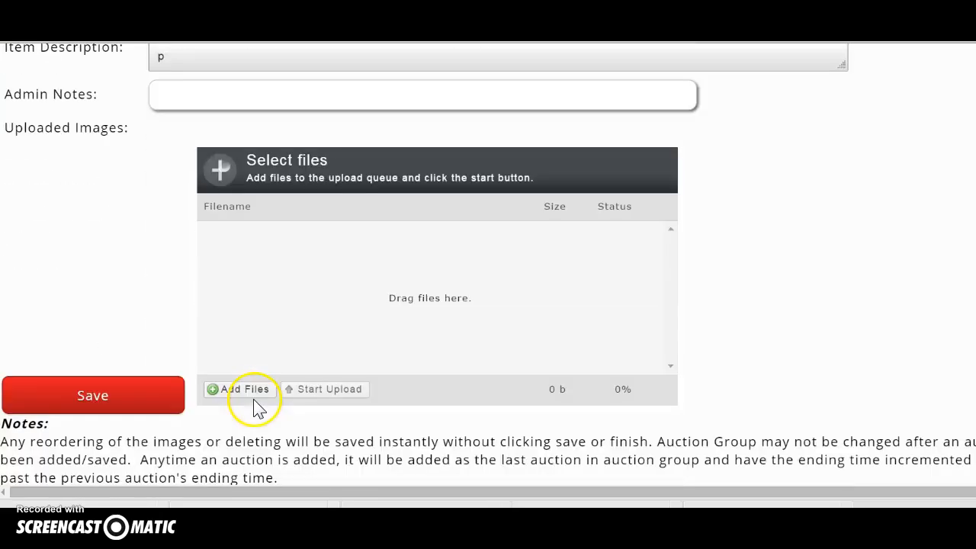
Open the 1Silverwood photo folder in Explorer beside the auction form, widened to two columns.
{"action": "left_click", "coordinate": [19, 526]}
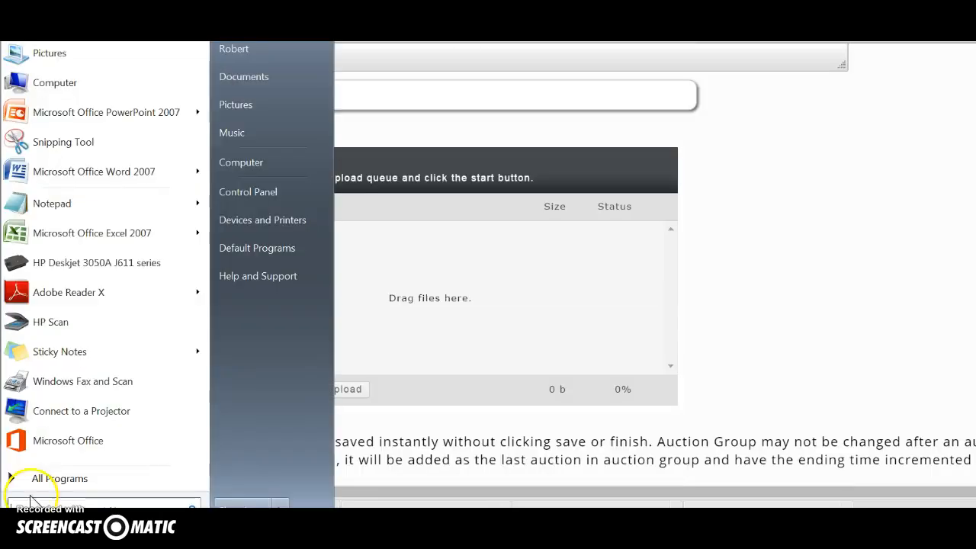
{"action": "left_click", "coordinate": [229, 107]}
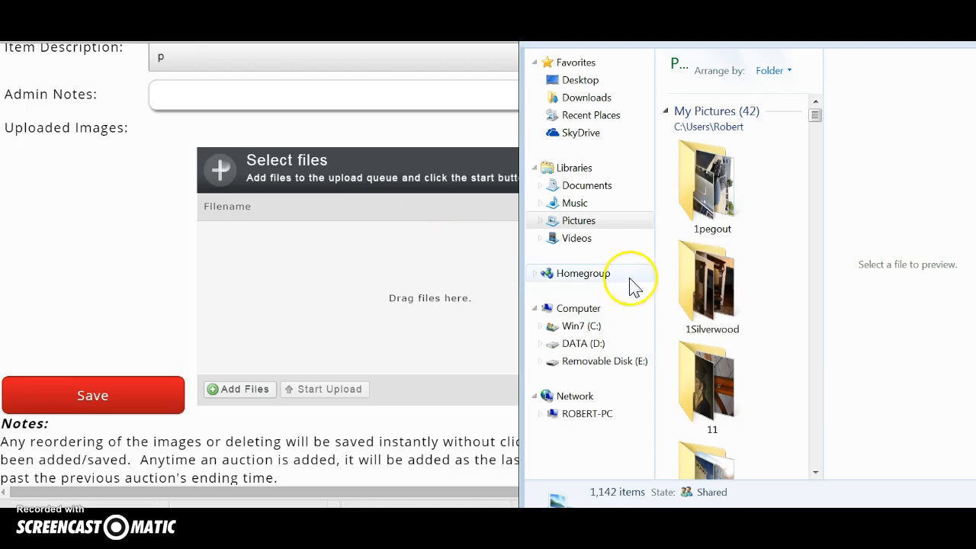
{"action": "double_click", "coordinate": [705, 290]}
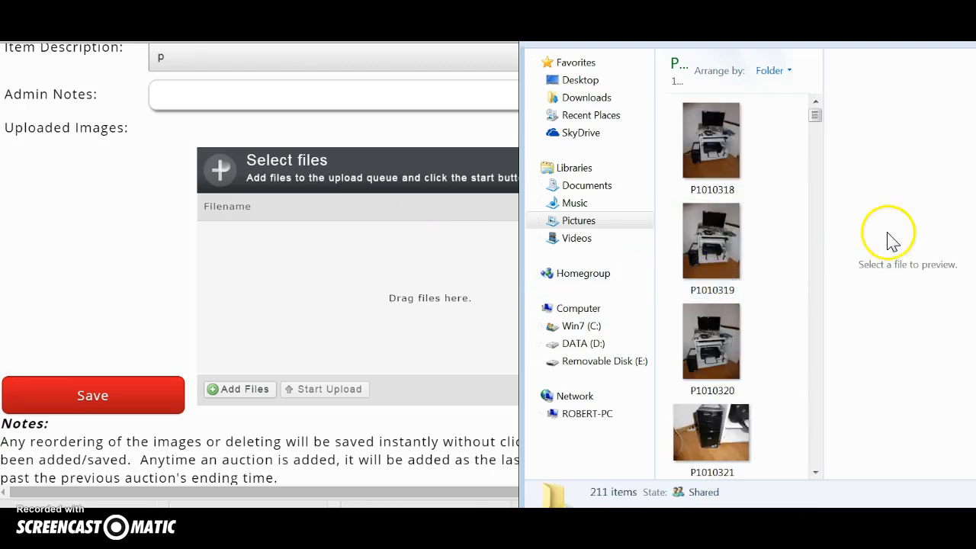
{"action": "left_click_drag", "start_coordinate": [815, 119], "coordinate": [813, 188]}
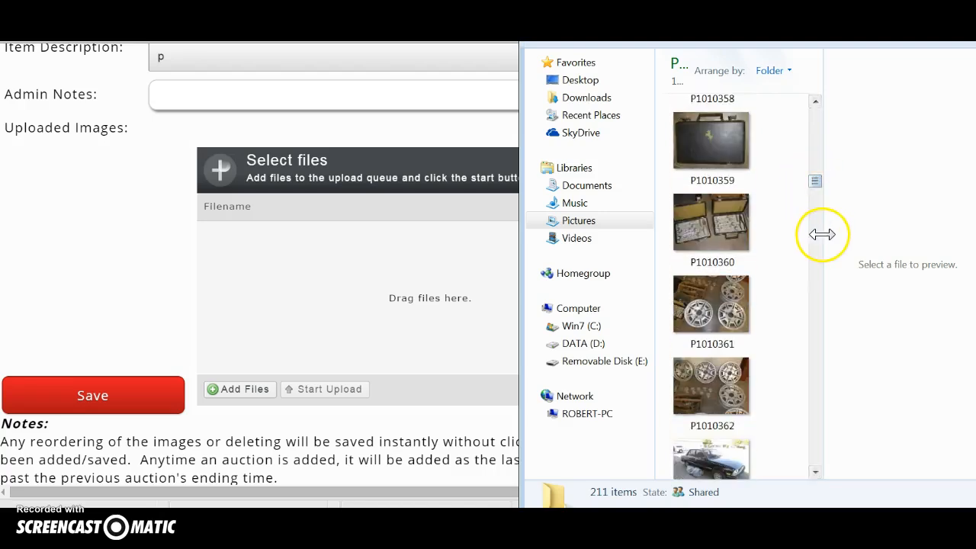
{"action": "left_click_drag", "start_coordinate": [821, 234], "coordinate": [902, 234]}
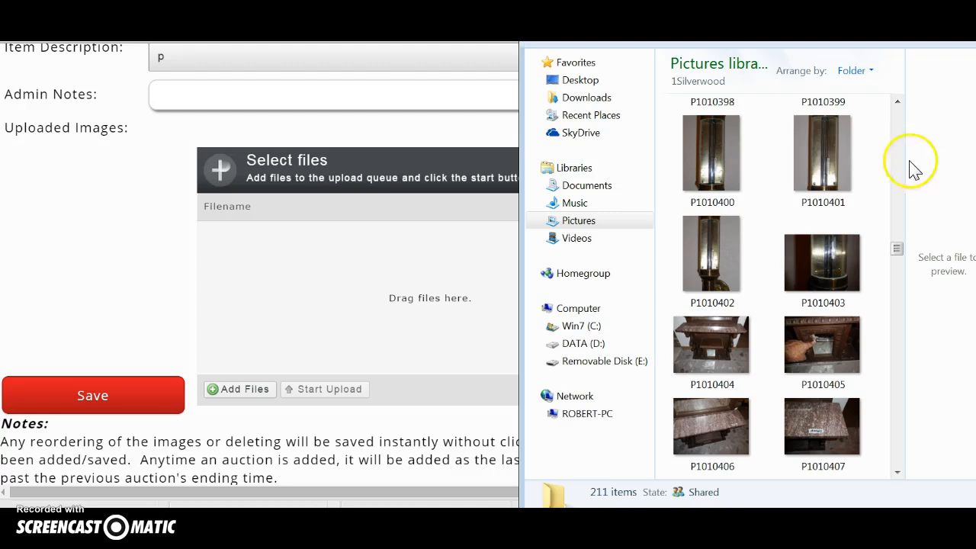
Select photos P1010394 through P1010396.
{"action": "left_click", "coordinate": [896, 102]}
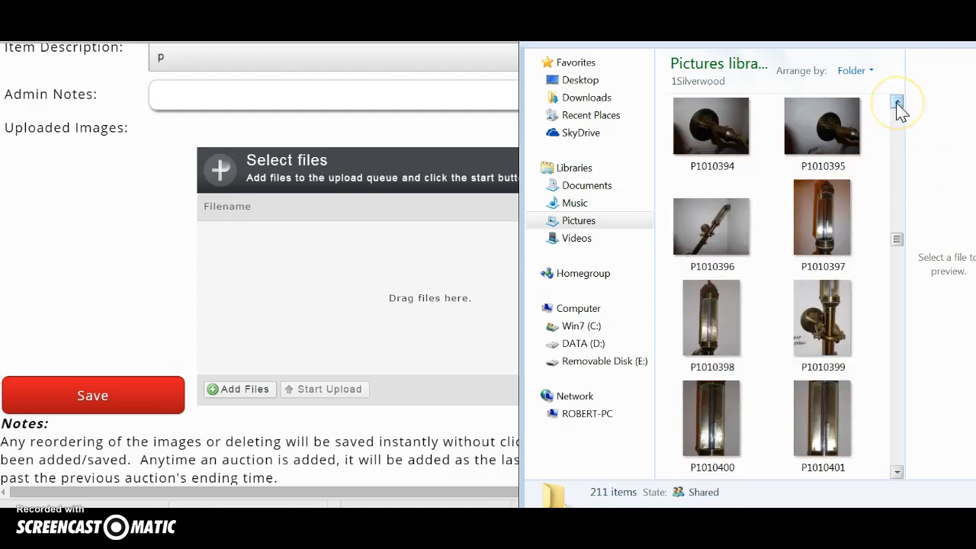
{"action": "left_click", "coordinate": [713, 230]}
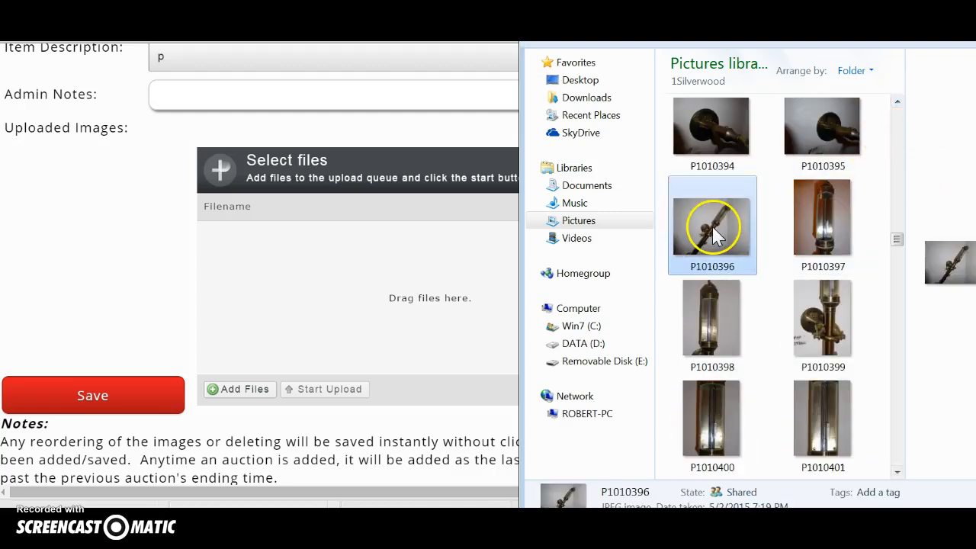
{"action": "key", "text": "shift+Left"}
{"action": "key", "text": "shift+Left"}
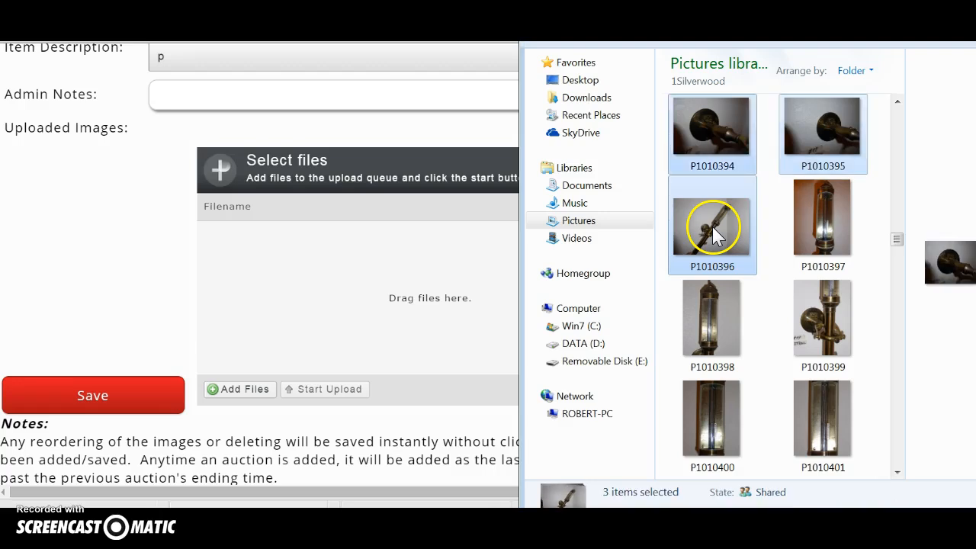